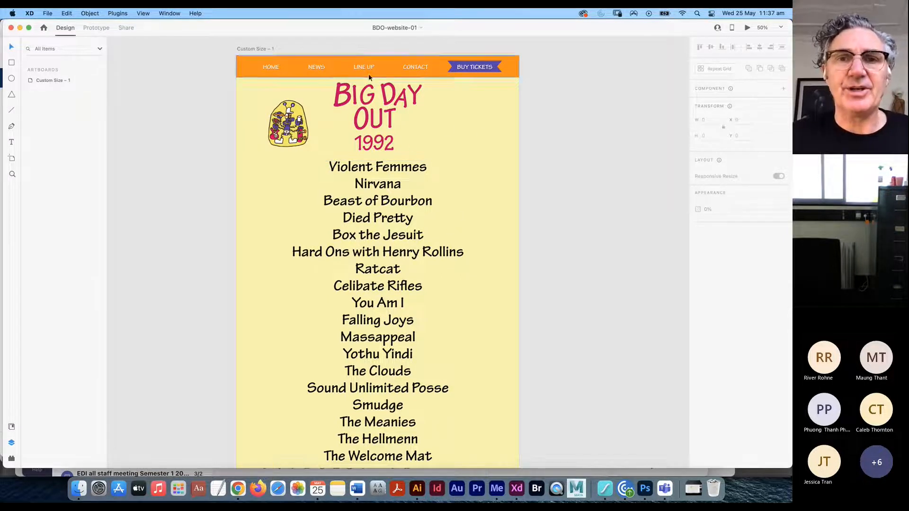
- Draw a 216 × 189 placeholder rectangle to the right of the BIG DAY OUT title
{"action": "scroll", "coordinate": [472, 223], "scroll_direction": "down", "scroll_amount": 1}
{"action": "scroll", "coordinate": [472, 219], "scroll_direction": "down", "scroll_amount": 2}
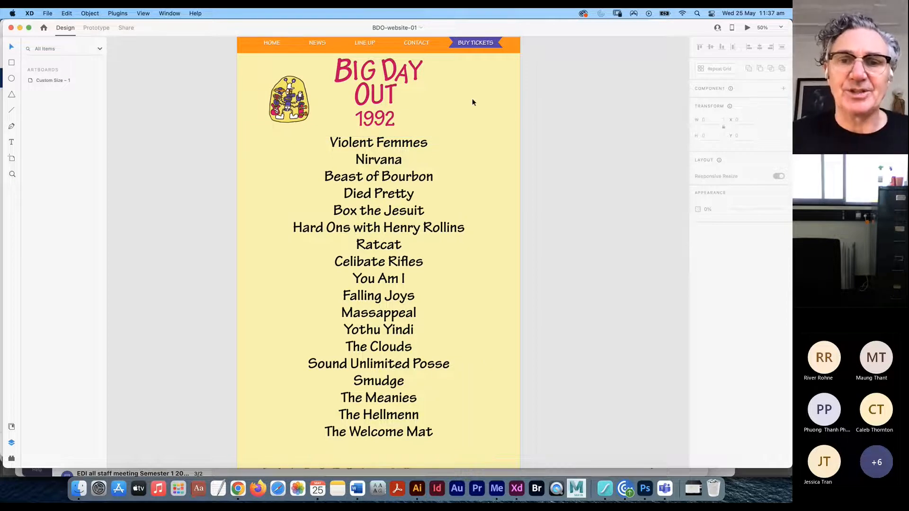
{"action": "scroll", "coordinate": [467, 182], "scroll_direction": "down", "scroll_amount": 1}
{"action": "scroll", "coordinate": [465, 185], "scroll_direction": "up", "scroll_amount": 3}
{"action": "scroll", "coordinate": [464, 183], "scroll_direction": "right", "scroll_amount": 1}
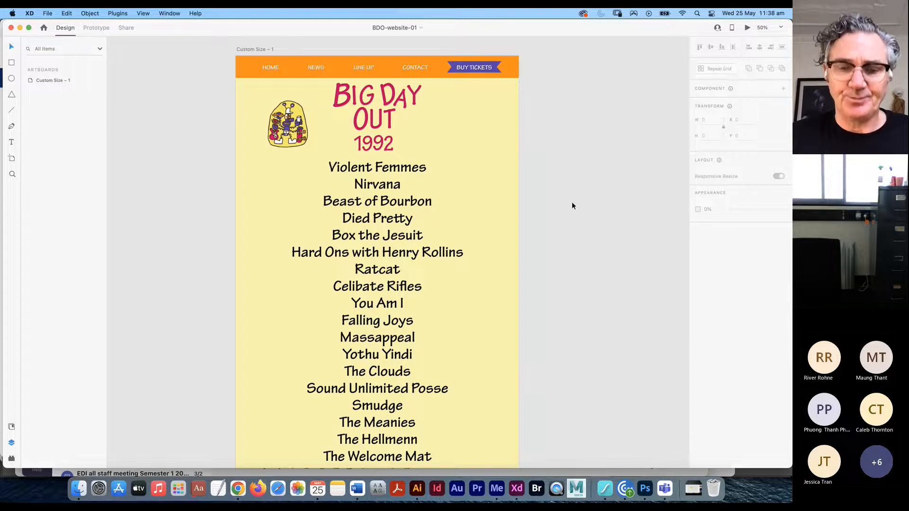
{"action": "scroll", "coordinate": [583, 203], "scroll_direction": "down", "scroll_amount": 4}
{"action": "scroll", "coordinate": [544, 201], "scroll_direction": "up", "scroll_amount": 5}
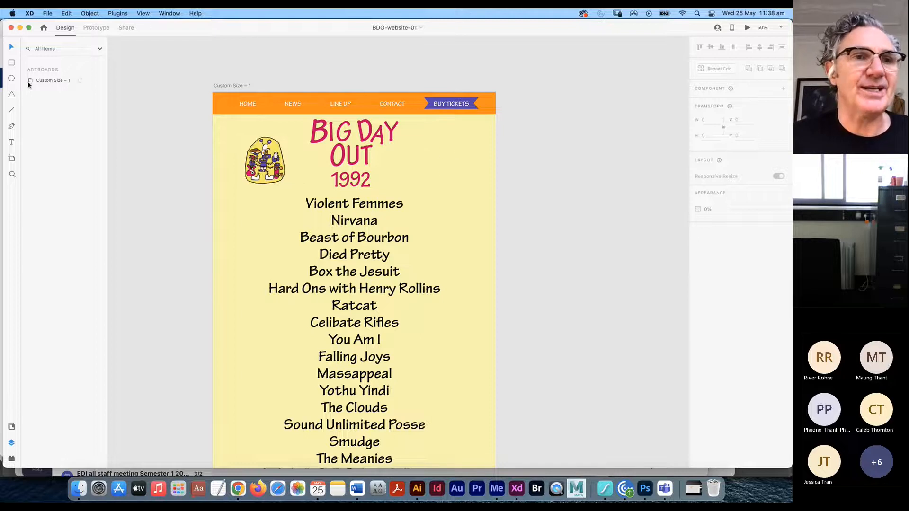
{"action": "left_click_drag", "start_coordinate": [412, 134], "coordinate": [480, 182]}
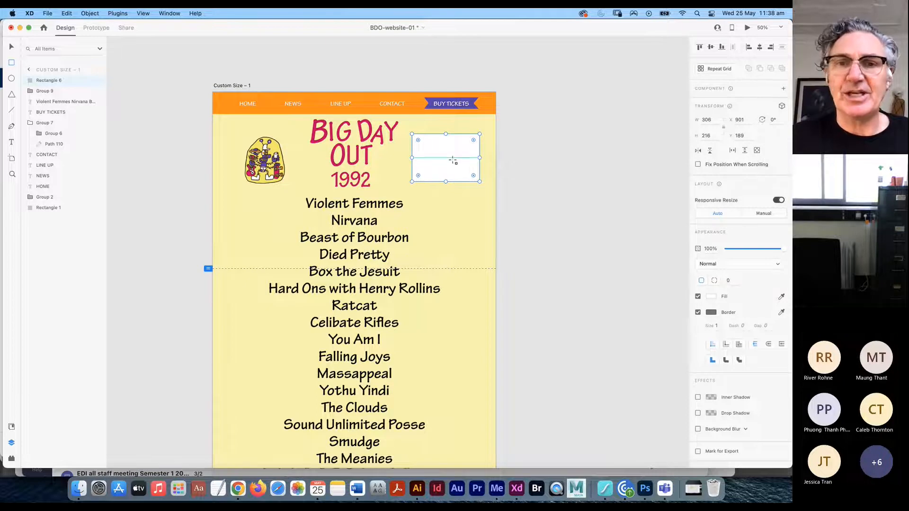
- Bring Finder forward, move its windows aside, show the external drive and switch to column view
{"action": "key", "text": "super+Tab"}
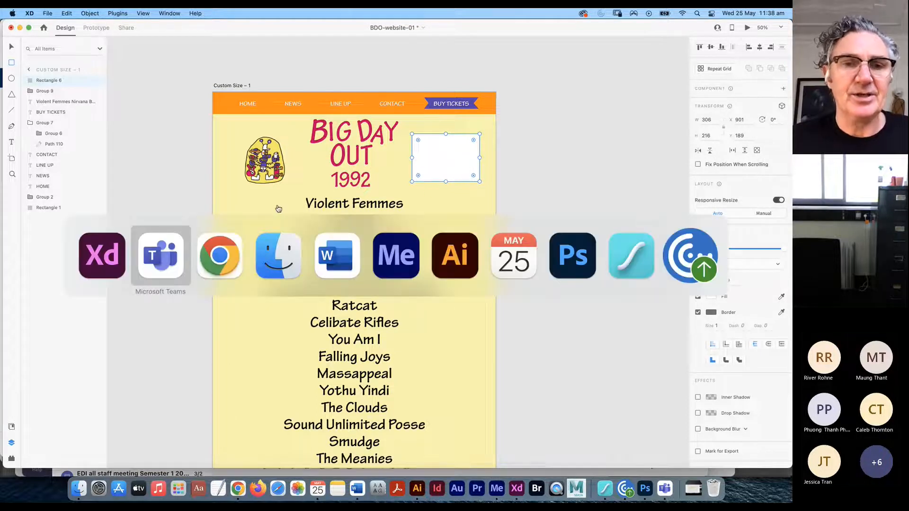
{"action": "left_click", "coordinate": [281, 260]}
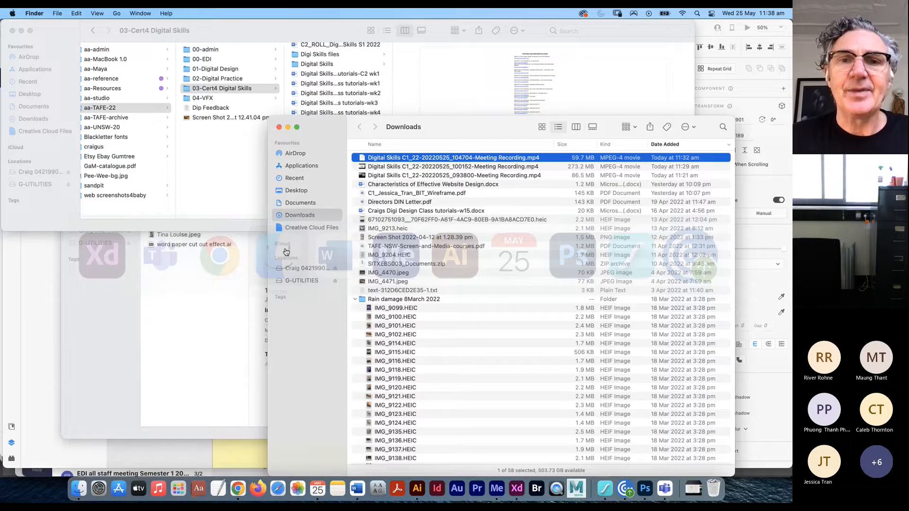
{"action": "left_click_drag", "start_coordinate": [424, 128], "coordinate": [452, 102]}
{"action": "left_click", "coordinate": [334, 243]}
{"action": "left_click", "coordinate": [415, 133]}
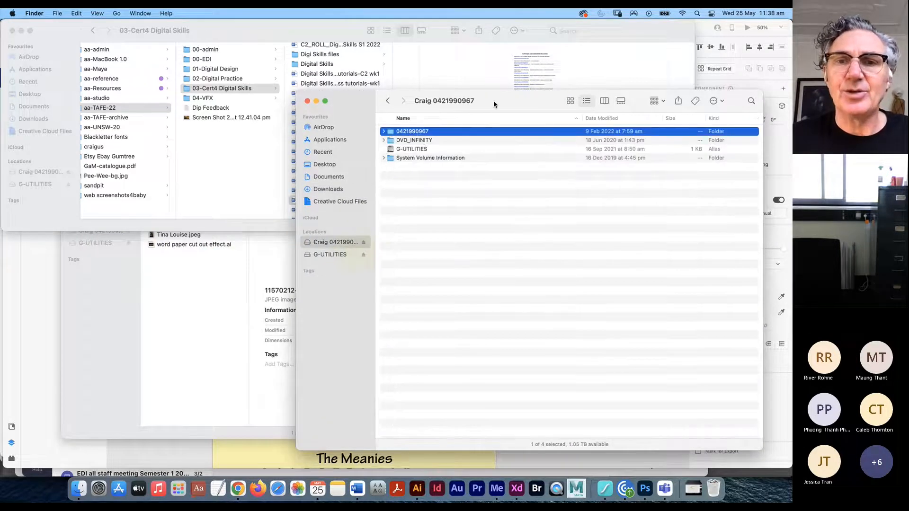
{"action": "left_click_drag", "start_coordinate": [493, 104], "coordinate": [362, 88]}
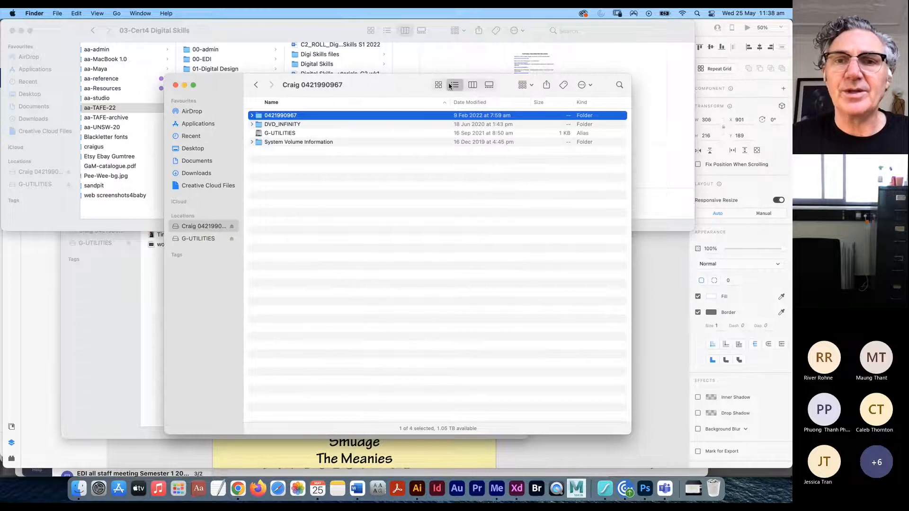
{"action": "left_click", "coordinate": [472, 84]}
- Browse aa-TAFE-22 > Digital Skills > week 9 Festival Branding assets > BDO 92 assets > photos, then return to XD
{"action": "left_click", "coordinate": [393, 163]}
{"action": "left_click", "coordinate": [483, 143]}
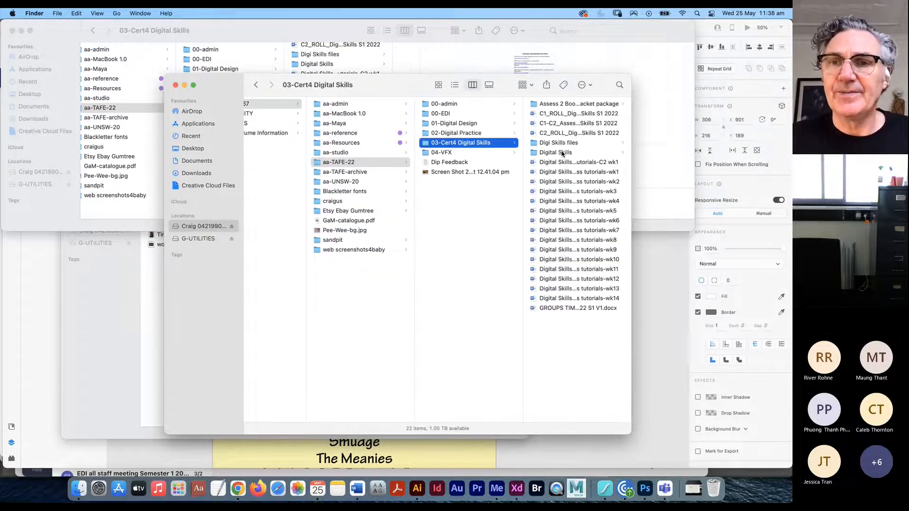
{"action": "left_click", "coordinate": [562, 152]}
{"action": "left_click", "coordinate": [575, 181]}
{"action": "left_click", "coordinate": [566, 105]}
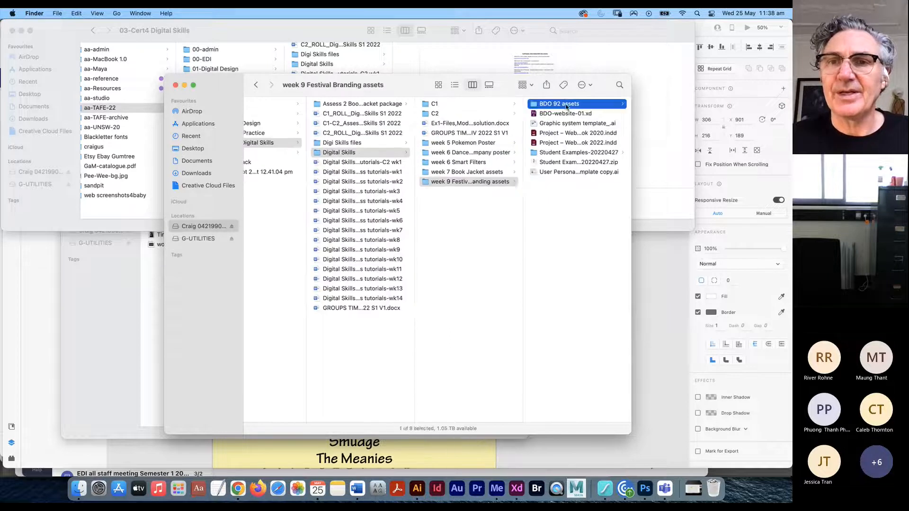
{"action": "left_click", "coordinate": [549, 134]}
{"action": "left_click_drag", "start_coordinate": [403, 86], "coordinate": [545, 92]}
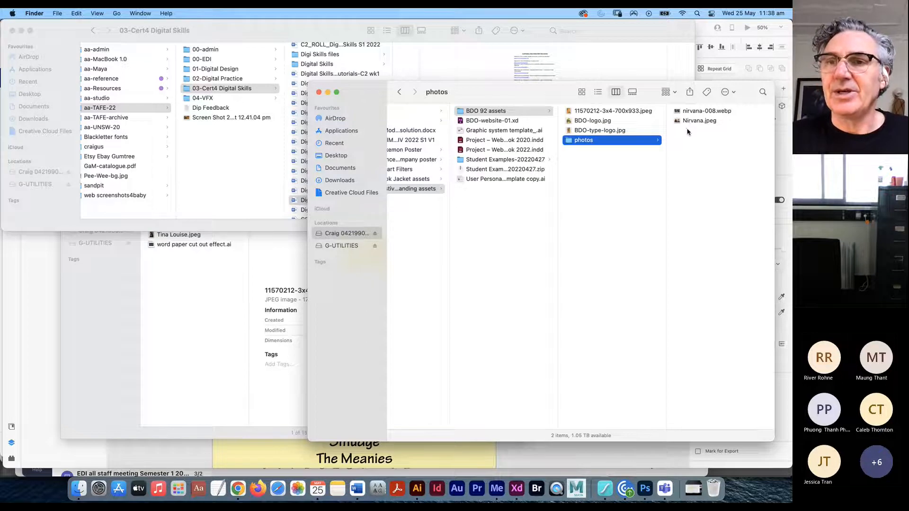
{"action": "left_click", "coordinate": [237, 447]}
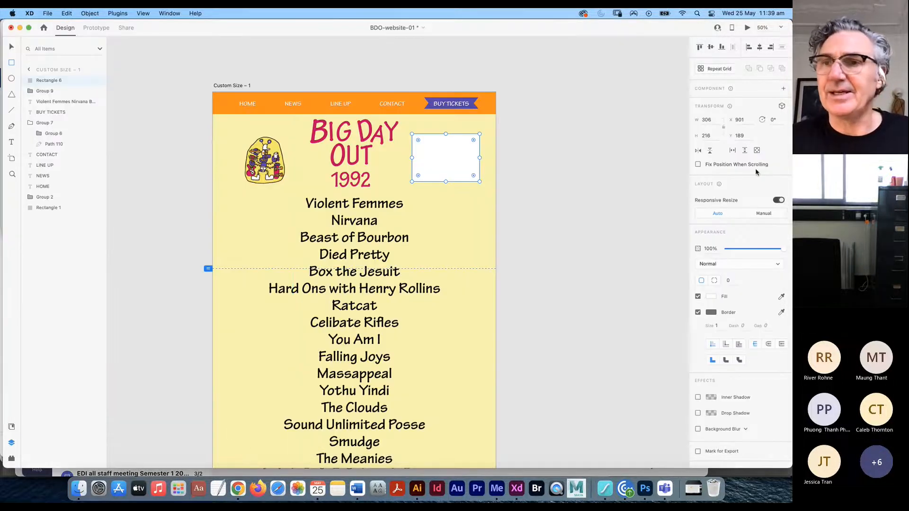
- Place Nirvana.jpeg from Finder into the placeholder rectangle
{"action": "left_click_drag", "start_coordinate": [791, 160], "coordinate": [638, 160]}
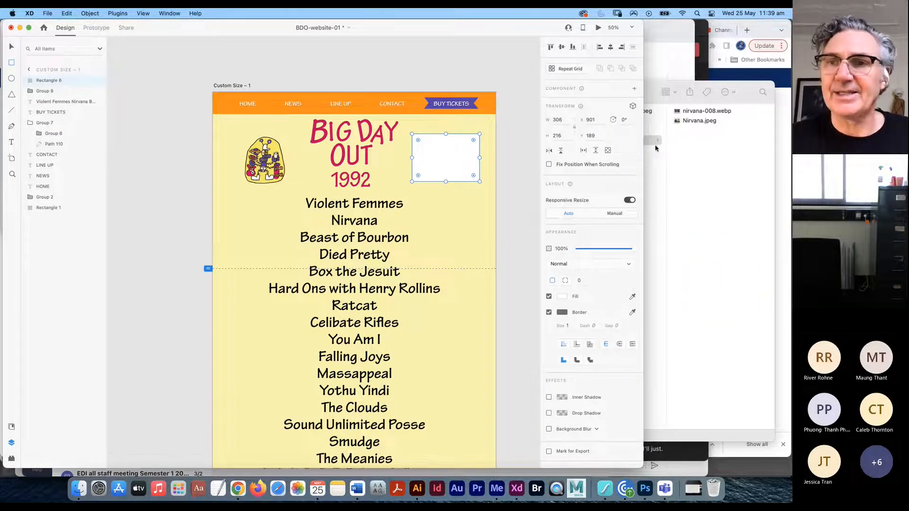
{"action": "left_click", "coordinate": [694, 121]}
{"action": "left_click", "coordinate": [693, 121]}
{"action": "left_click", "coordinate": [187, 182]}
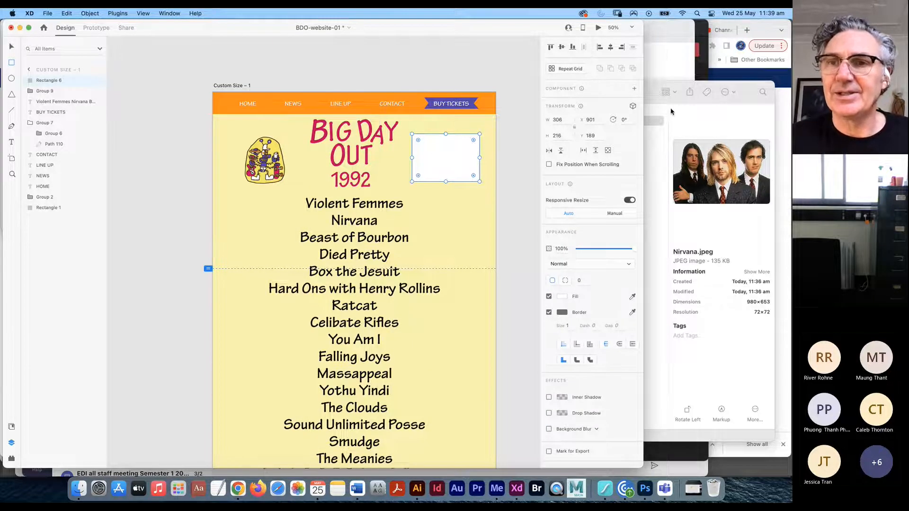
{"action": "left_click_drag", "start_coordinate": [733, 90], "coordinate": [779, 93]}
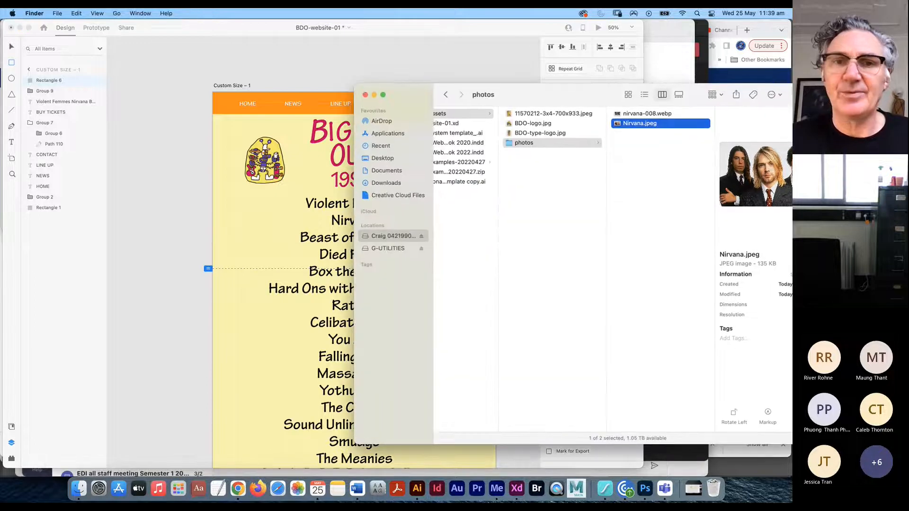
{"action": "left_click", "coordinate": [155, 138]}
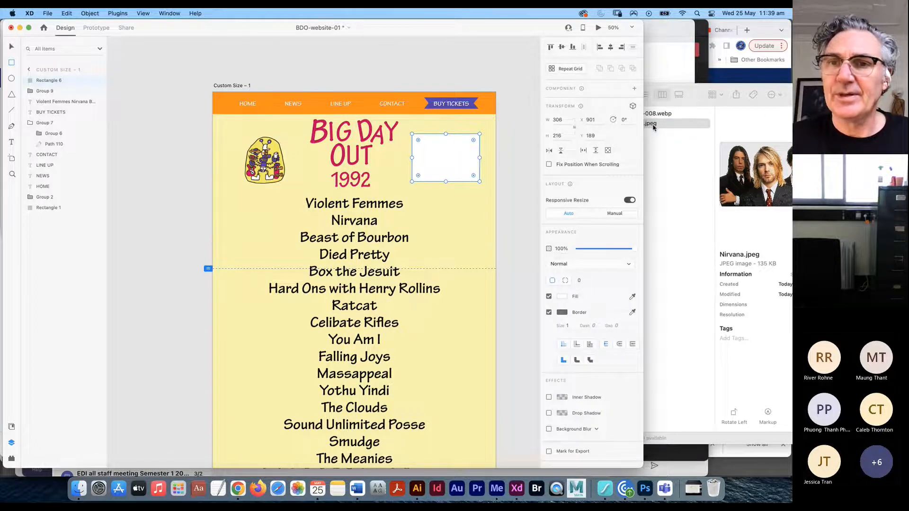
{"action": "left_click_drag", "start_coordinate": [652, 126], "coordinate": [445, 156]}
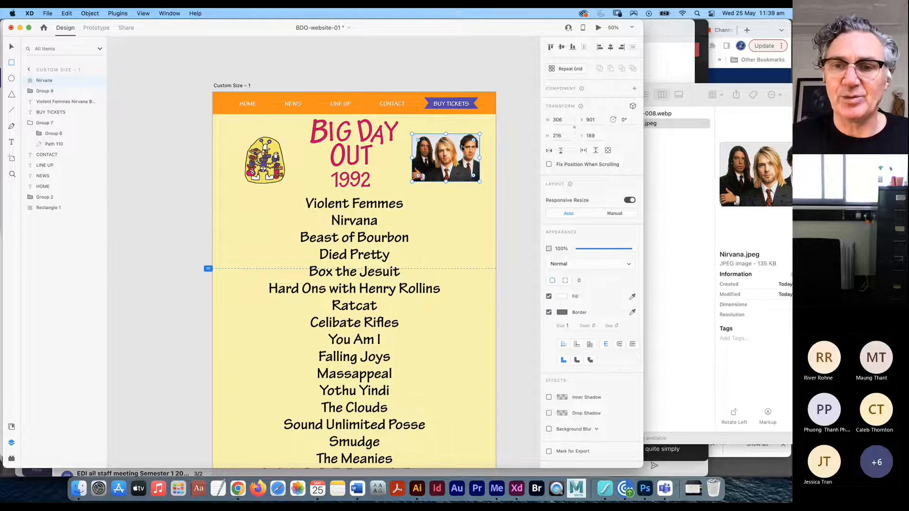
- Remove the image's border and round its corners to a 25 radius at 100% zoom
{"action": "left_click", "coordinate": [549, 312]}
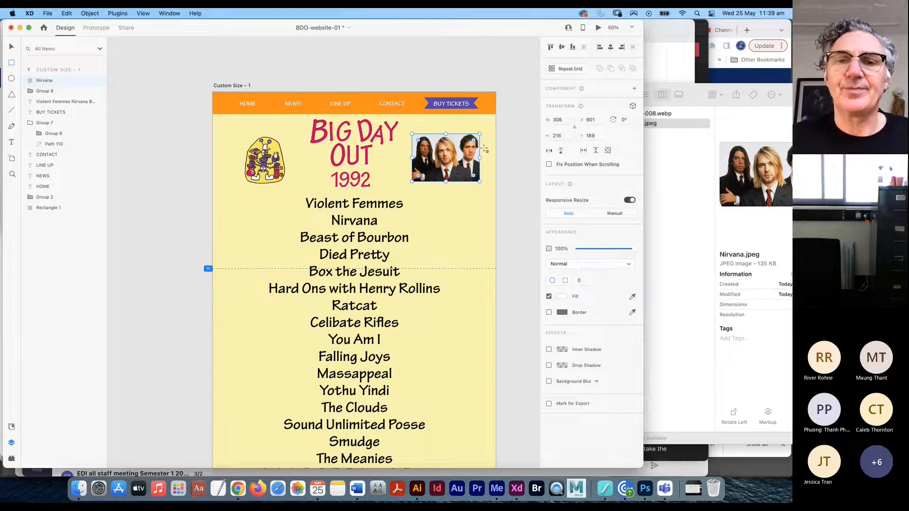
{"action": "key", "text": "super+equal"}
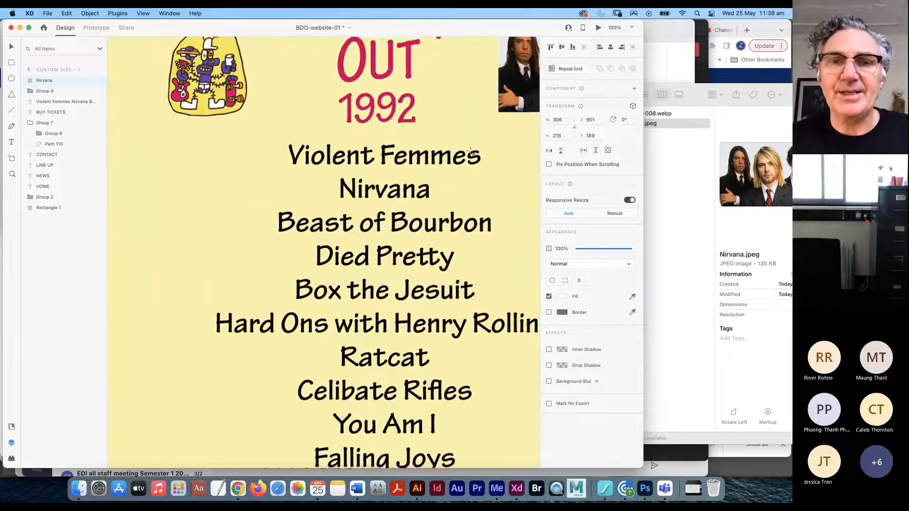
{"action": "left_click_drag", "start_coordinate": [449, 140], "coordinate": [233, 268]}
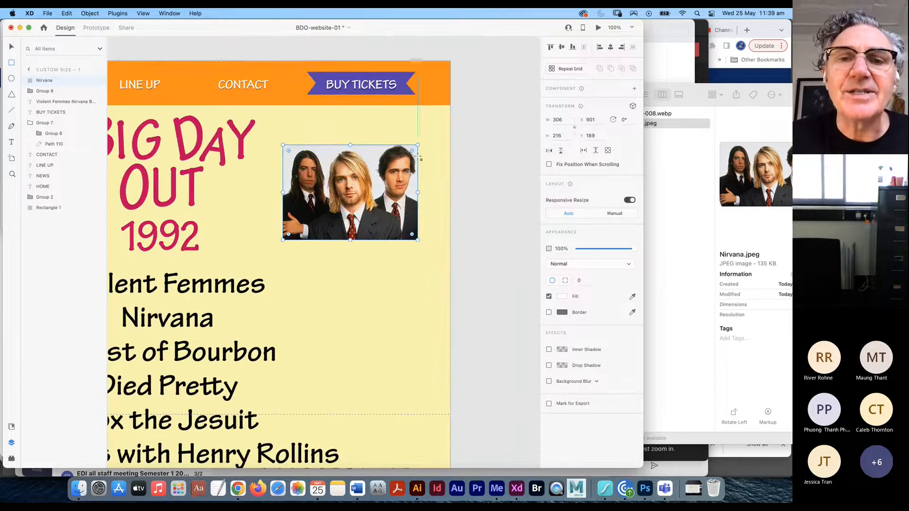
{"action": "mouse_move", "coordinate": [411, 151]}
{"action": "left_mouse_down"}
{"action": "mouse_move", "coordinate": [398, 165]}
{"action": "mouse_move", "coordinate": [406, 156]}
{"action": "left_mouse_up"}
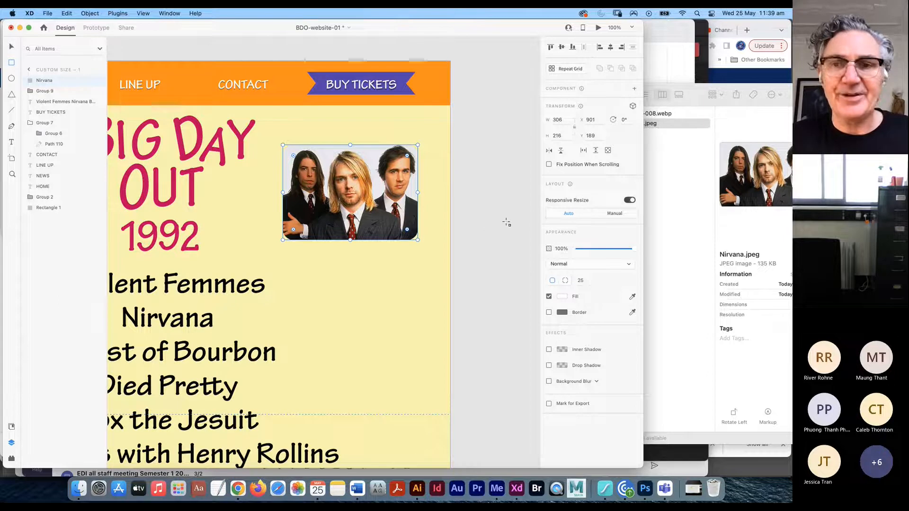
- Try replacing the photo by dragging nirvana-008.webp from Finder into XD
{"action": "left_click", "coordinate": [670, 231]}
{"action": "left_click", "coordinate": [632, 114]}
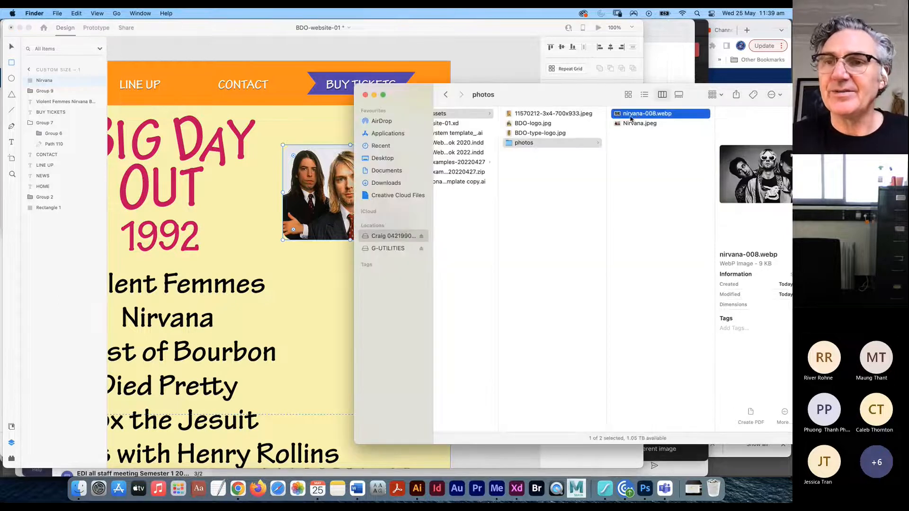
{"action": "left_click_drag", "start_coordinate": [532, 97], "coordinate": [642, 100]}
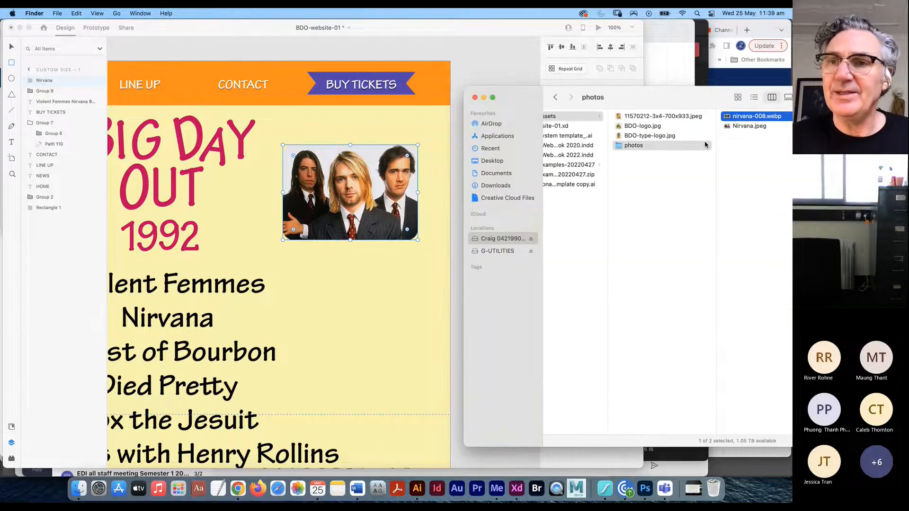
{"action": "left_click_drag", "start_coordinate": [743, 116], "coordinate": [380, 206]}
{"action": "left_click_drag", "start_coordinate": [676, 100], "coordinate": [571, 104]}
- Check Open With options for nirvana-008.webp, dismiss them, and switch to the Guardian article in Chrome
{"action": "left_click", "coordinate": [646, 120]}
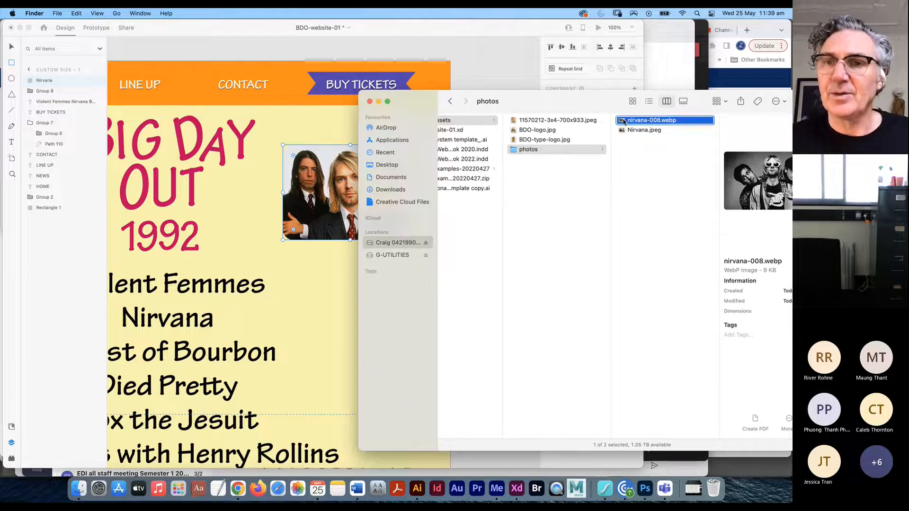
{"action": "right_click", "coordinate": [624, 124]}
{"action": "mouse_move", "coordinate": [653, 134]}
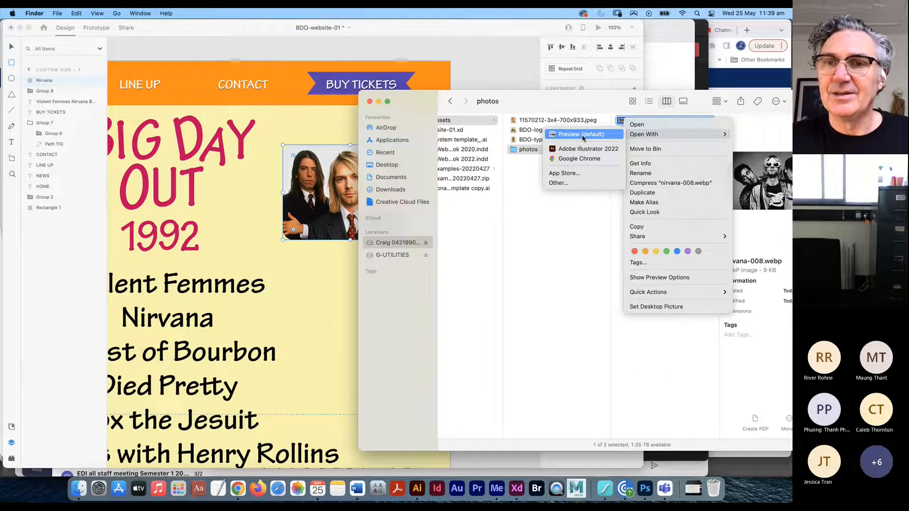
{"action": "key", "text": "Escape"}
{"action": "key", "text": "super+Tab"}
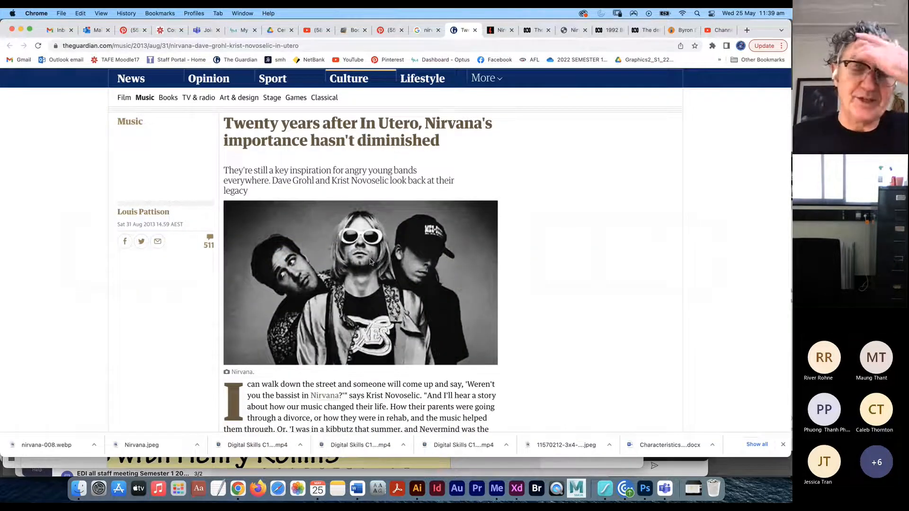
- Screenshot the black-and-white Nirvana photo in the Guardian article, then return to Finder
{"action": "scroll", "coordinate": [368, 241], "scroll_direction": "down", "scroll_amount": 2}
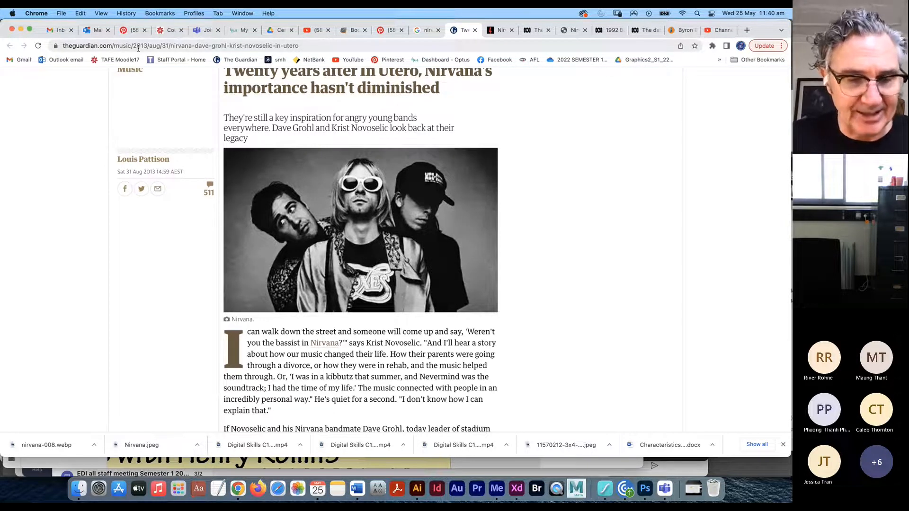
{"action": "key", "text": "super+shift+4"}
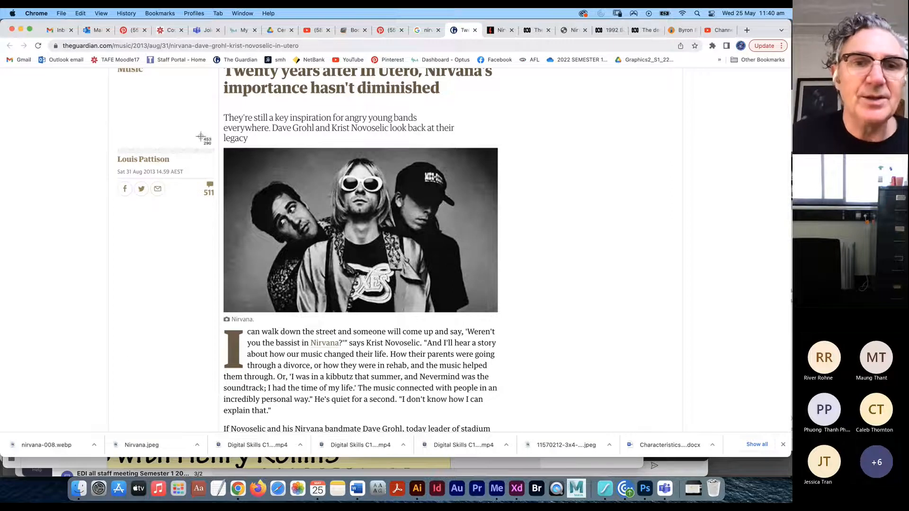
{"action": "left_click_drag", "start_coordinate": [229, 151], "coordinate": [492, 313]}
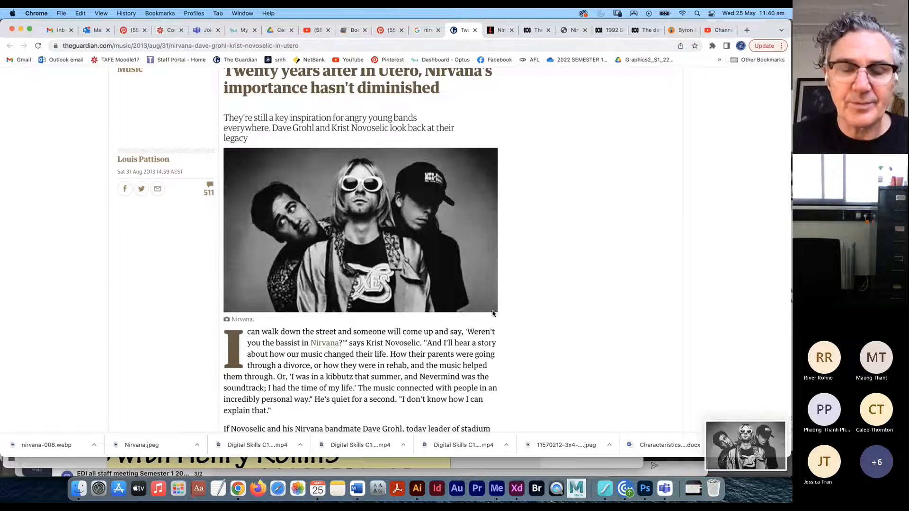
{"action": "key", "text": "super+Tab"}
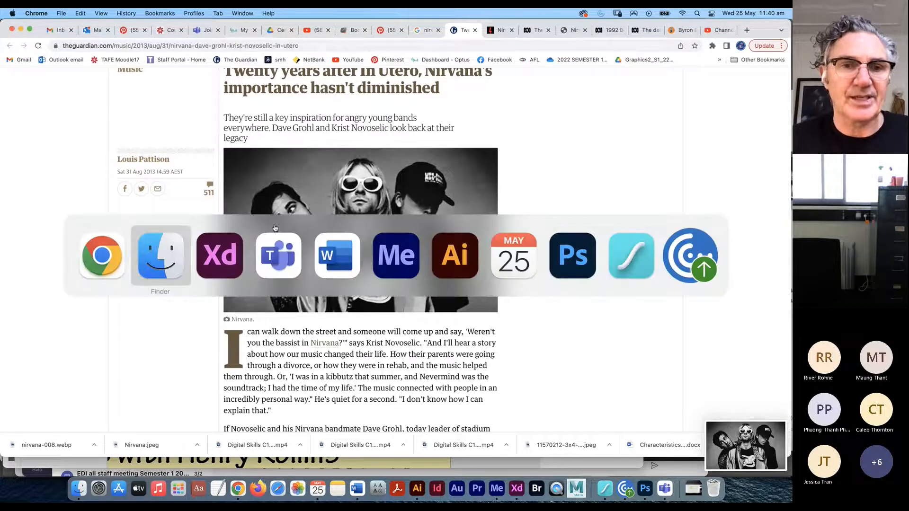
{"action": "left_click", "coordinate": [178, 260]}
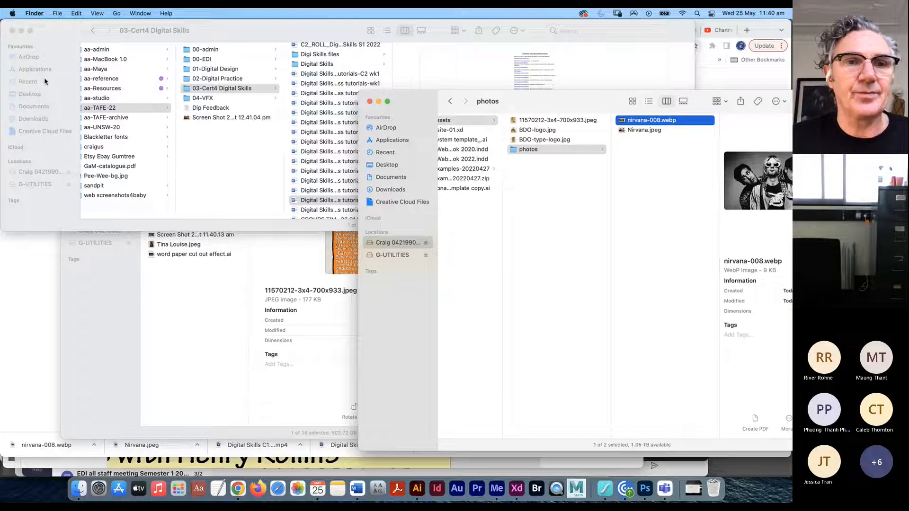
- Copy the Screen Shot 2022-05-25 at 11.40.13 am PNG from the Desktop into the photos folder
{"action": "left_click", "coordinate": [38, 94]}
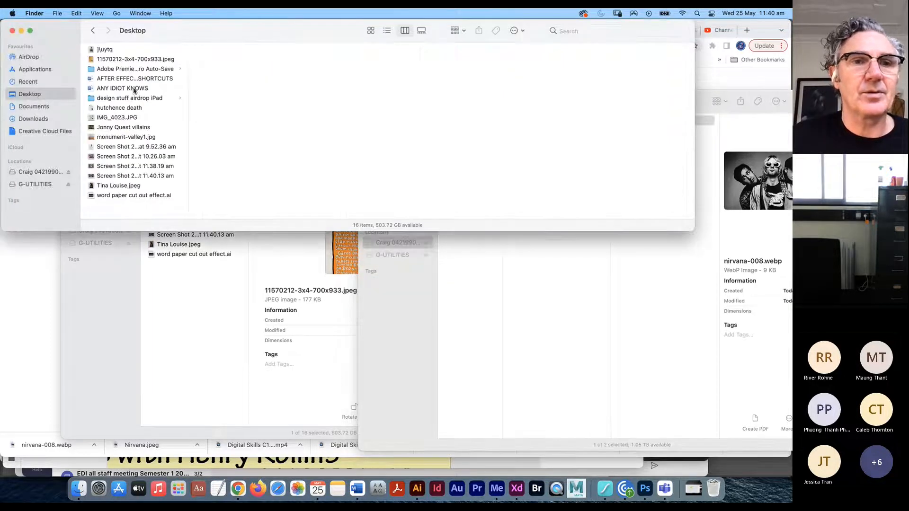
{"action": "left_click", "coordinate": [127, 176]}
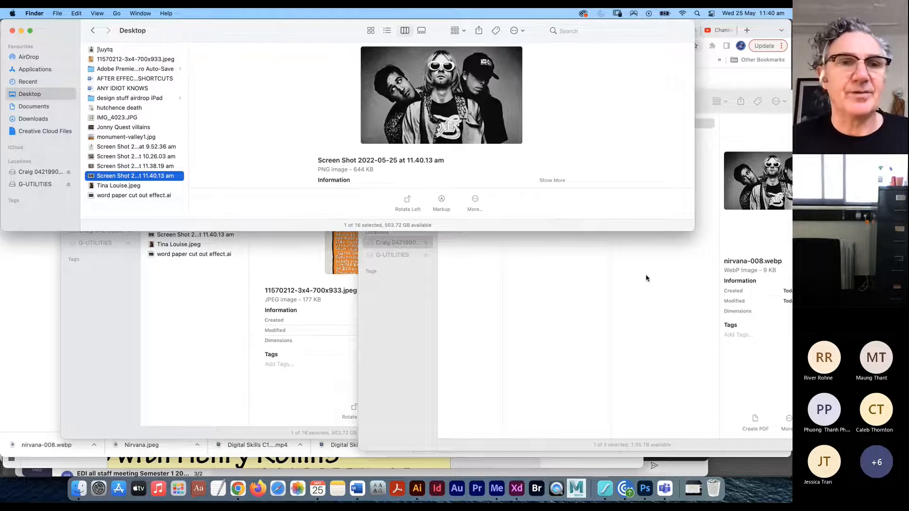
{"action": "left_click_drag", "start_coordinate": [116, 176], "coordinate": [657, 288]}
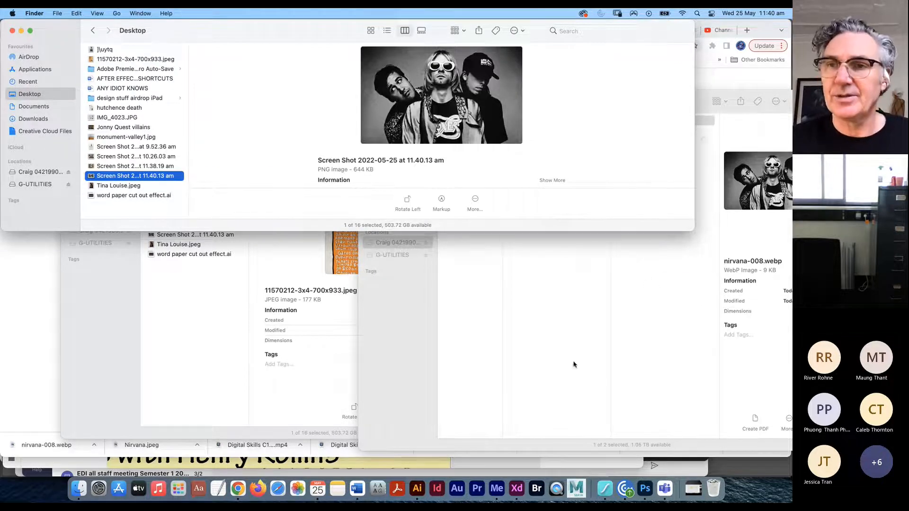
{"action": "left_click", "coordinate": [666, 293]}
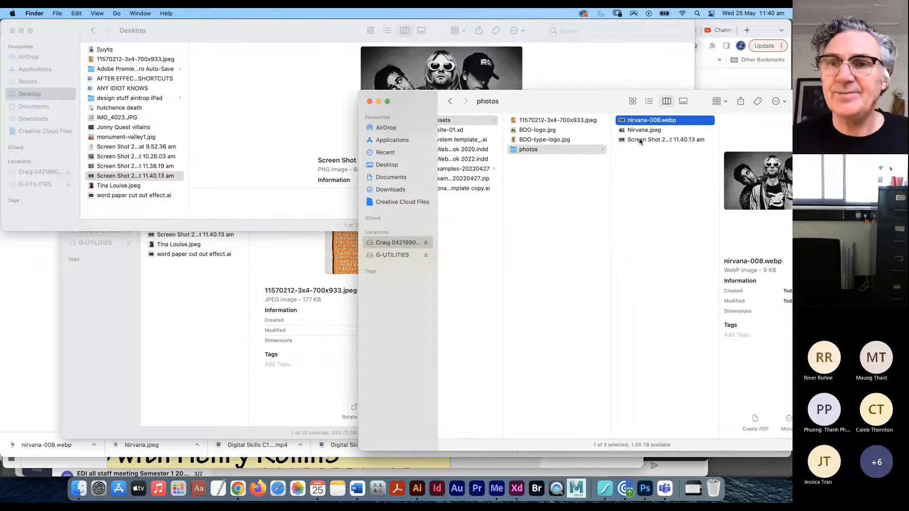
{"action": "left_click", "coordinate": [649, 141]}
{"action": "key", "text": "super+Tab"}
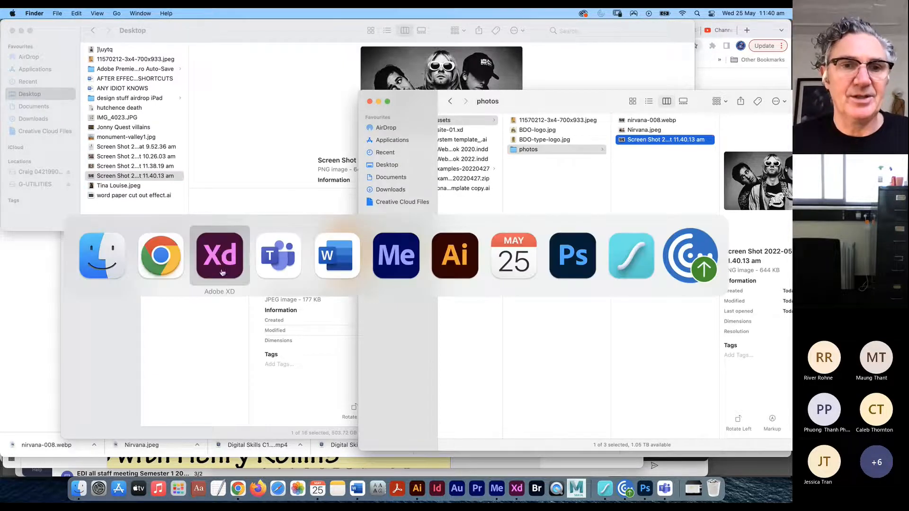
{"action": "left_click", "coordinate": [221, 265]}
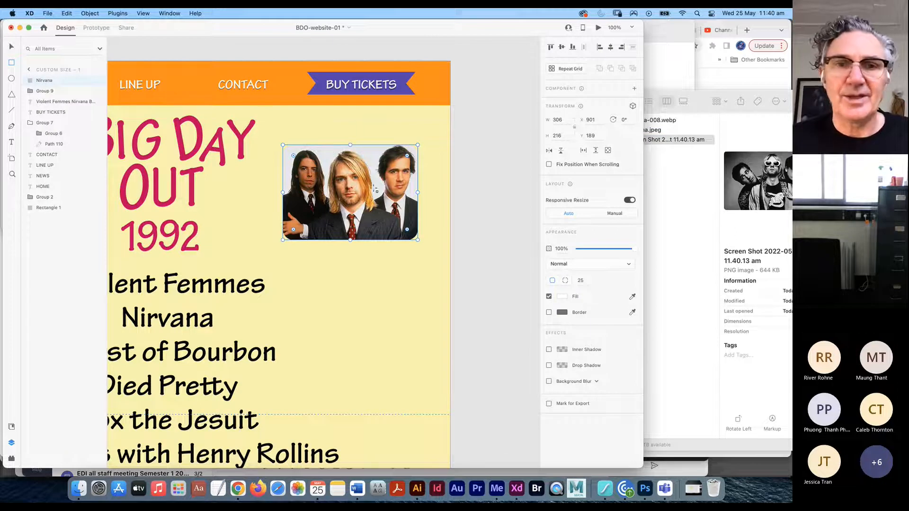
- Replace the Nirvana photo in XD with the black-and-white band screenshot
{"action": "left_click", "coordinate": [662, 142]}
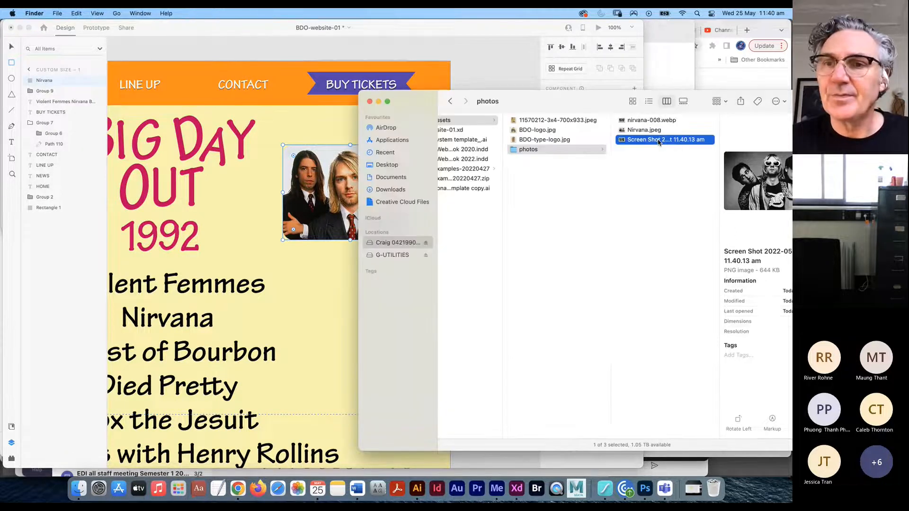
{"action": "left_click", "coordinate": [12, 47]}
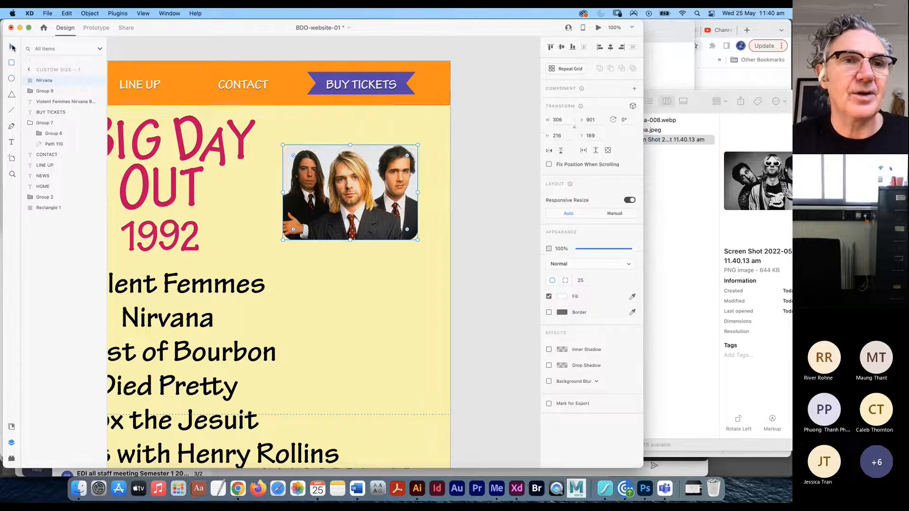
{"action": "left_click_drag", "start_coordinate": [672, 140], "coordinate": [312, 194]}
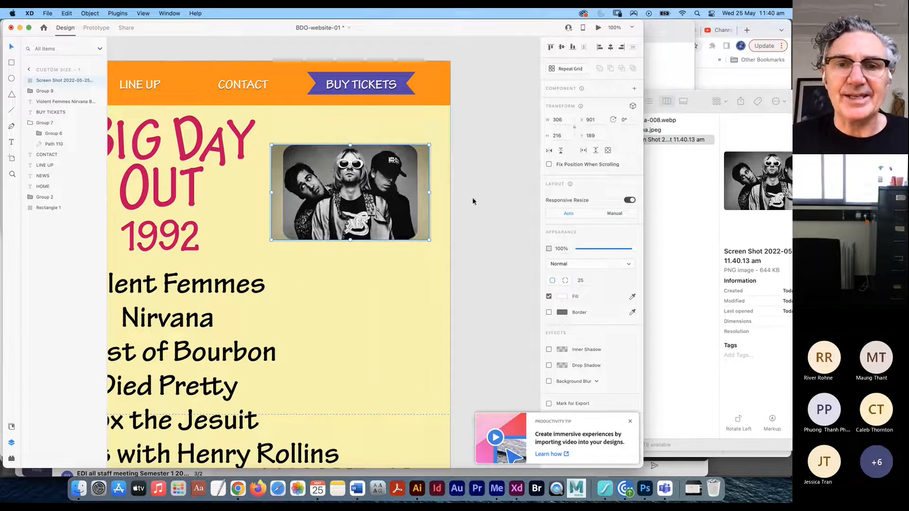
{"action": "left_click", "coordinate": [473, 201]}
{"action": "left_click", "coordinate": [357, 195]}
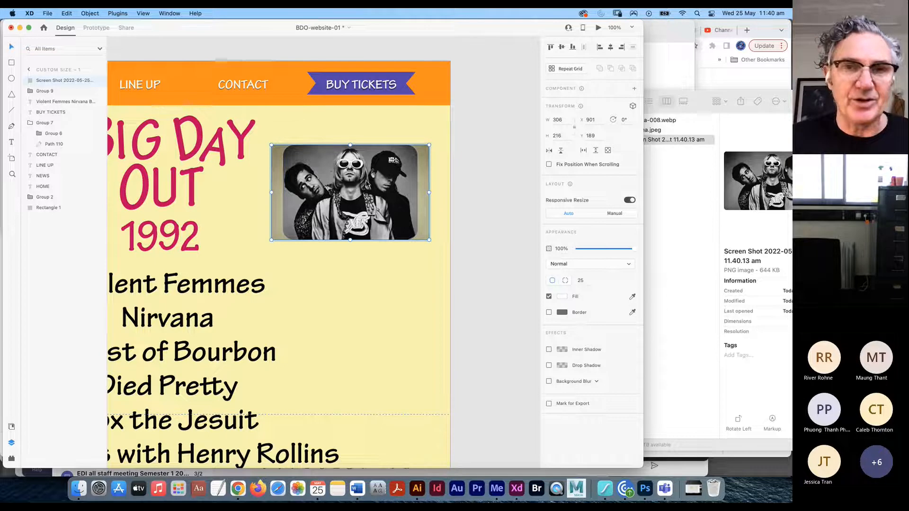
- Fit the screenshot within its rounded frame, move it to the top right, and place a copy below
{"action": "left_click_drag", "start_coordinate": [429, 145], "coordinate": [451, 137]}
{"action": "mouse_move", "coordinate": [382, 194]}
{"action": "left_mouse_down"}
{"action": "mouse_move", "coordinate": [377, 204]}
{"action": "mouse_move", "coordinate": [388, 205]}
{"action": "left_mouse_up"}
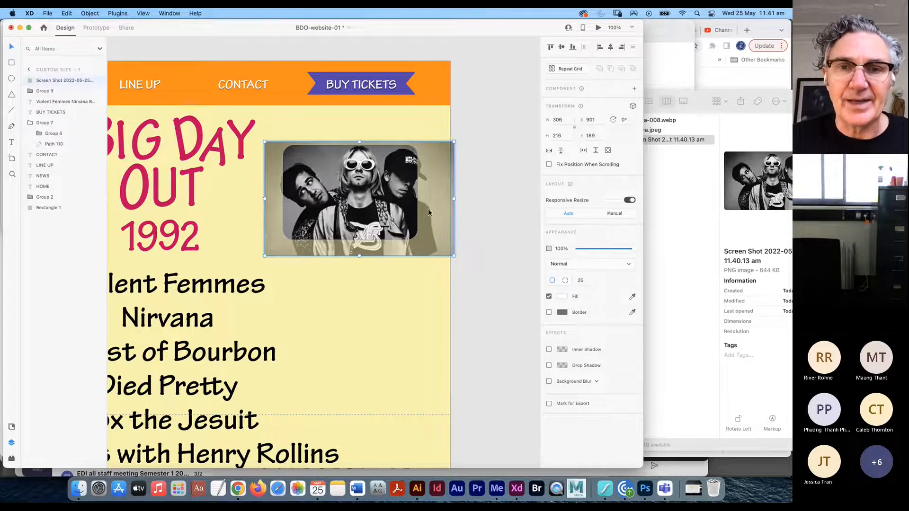
{"action": "left_click_drag", "start_coordinate": [453, 255], "coordinate": [431, 242]}
{"action": "left_click_drag", "start_coordinate": [268, 145], "coordinate": [255, 144]}
{"action": "left_click_drag", "start_coordinate": [340, 222], "coordinate": [343, 221]}
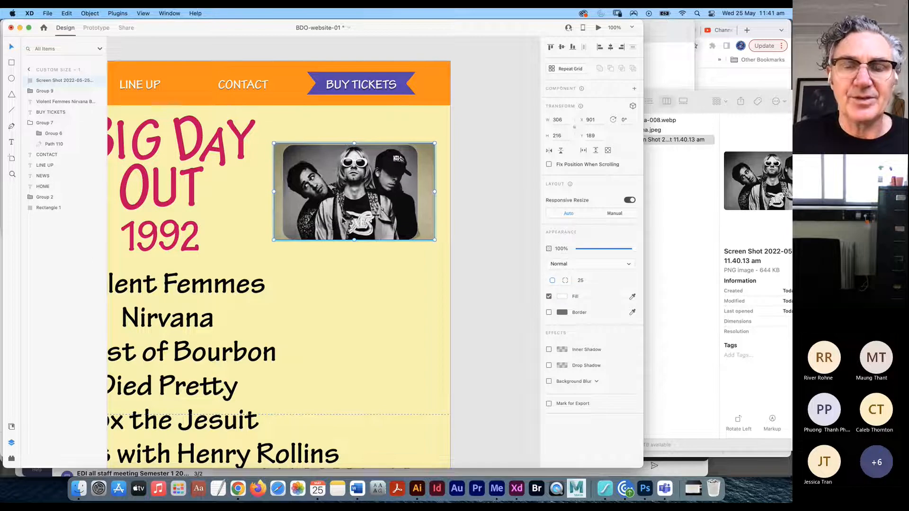
{"action": "left_click", "coordinate": [496, 221]}
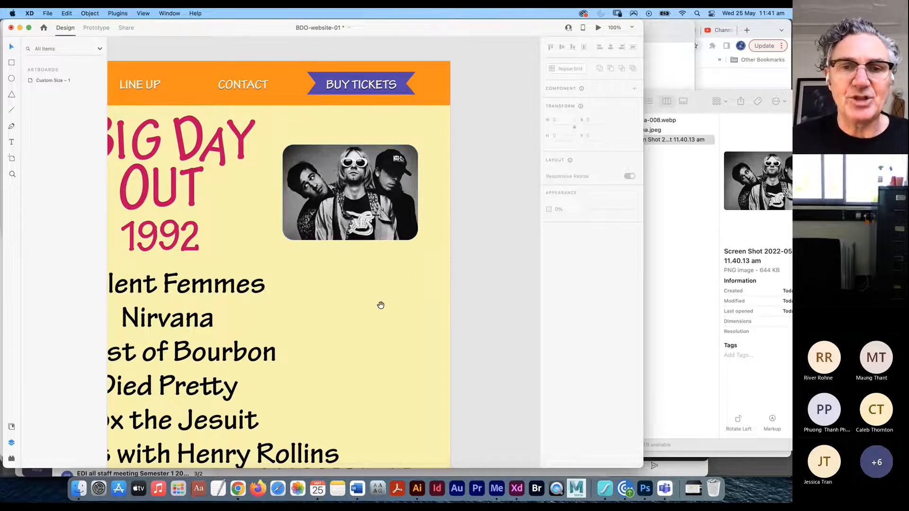
{"action": "left_click_drag", "start_coordinate": [362, 218], "coordinate": [375, 185]}
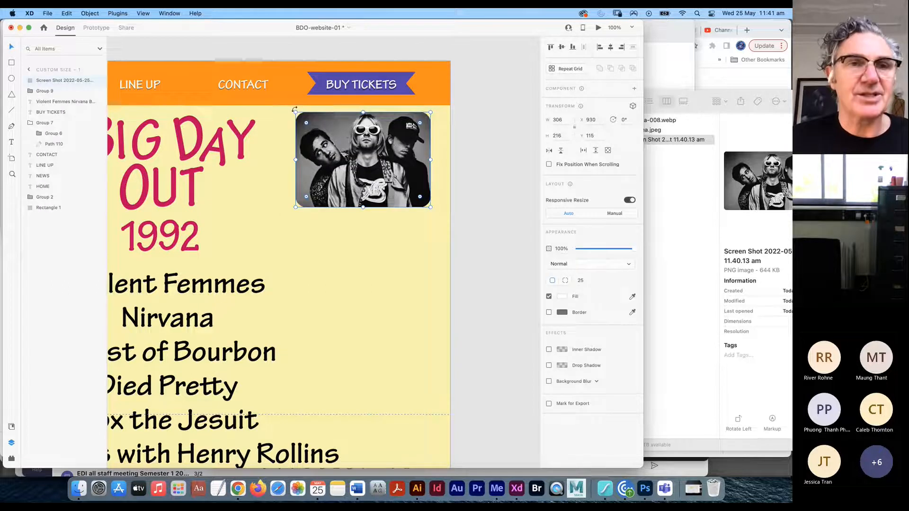
{"action": "left_click_drag", "start_coordinate": [358, 157], "coordinate": [359, 255]}
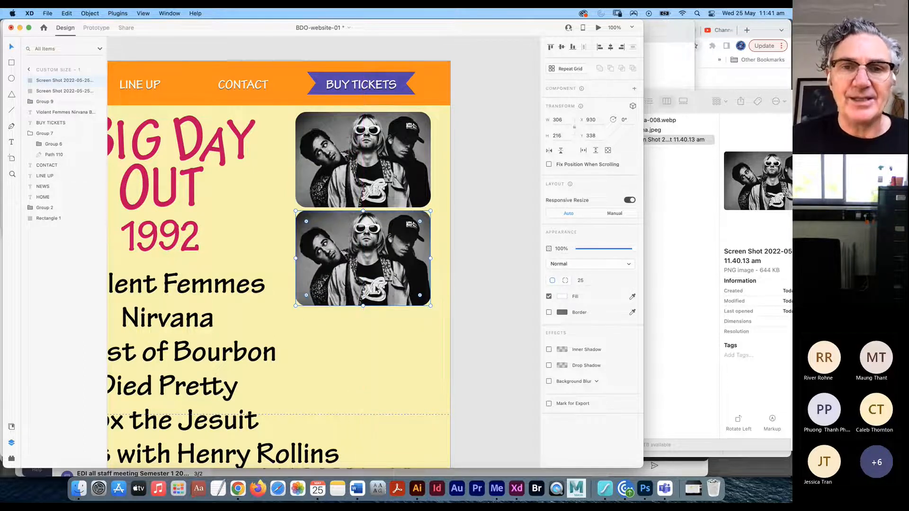
- Drag Nirvana.jpeg from the photos folder onto the lower frame, replacing the copied screenshot
{"action": "left_click", "coordinate": [659, 134]}
{"action": "left_click", "coordinate": [639, 128]}
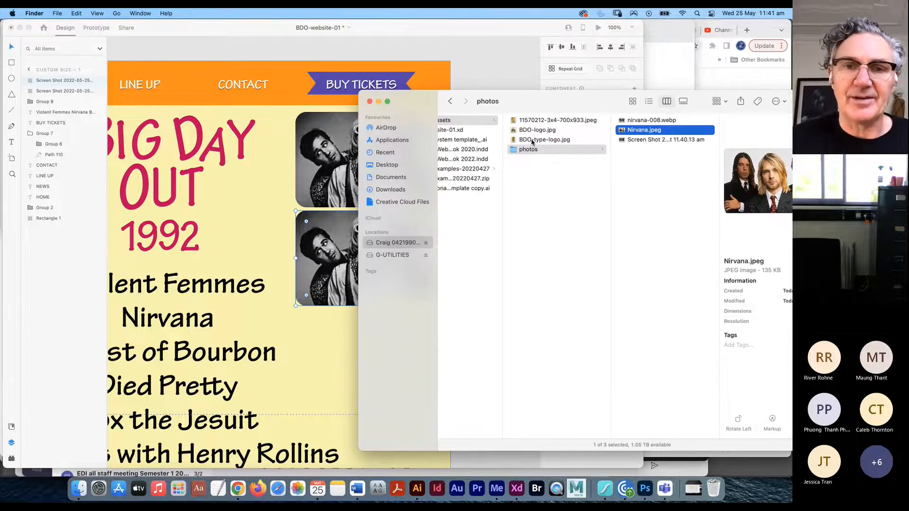
{"action": "left_click_drag", "start_coordinate": [634, 133], "coordinate": [346, 264]}
{"action": "left_click", "coordinate": [478, 75]}
{"action": "left_click", "coordinate": [458, 252]}
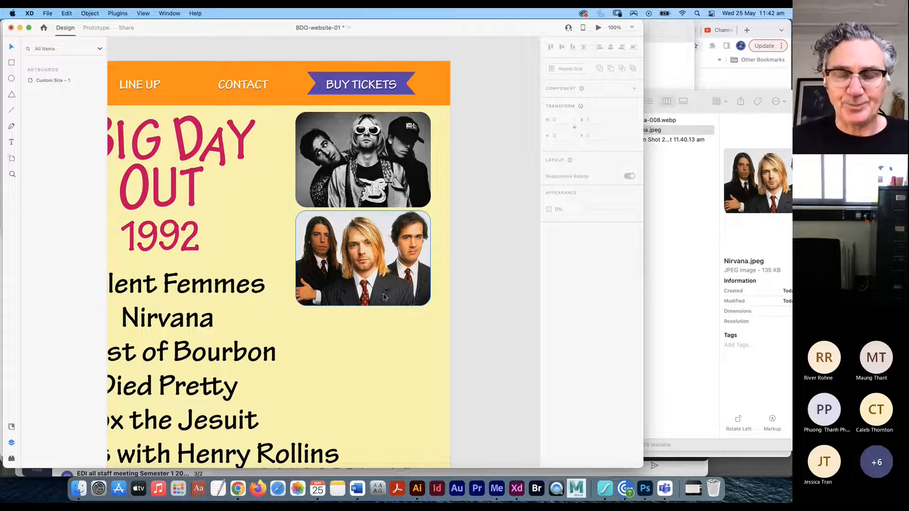
- Zoom out and drag the band line-up text block down beneath the two photos
{"action": "key", "text": "super+minus"}
{"action": "key", "text": "super+minus"}
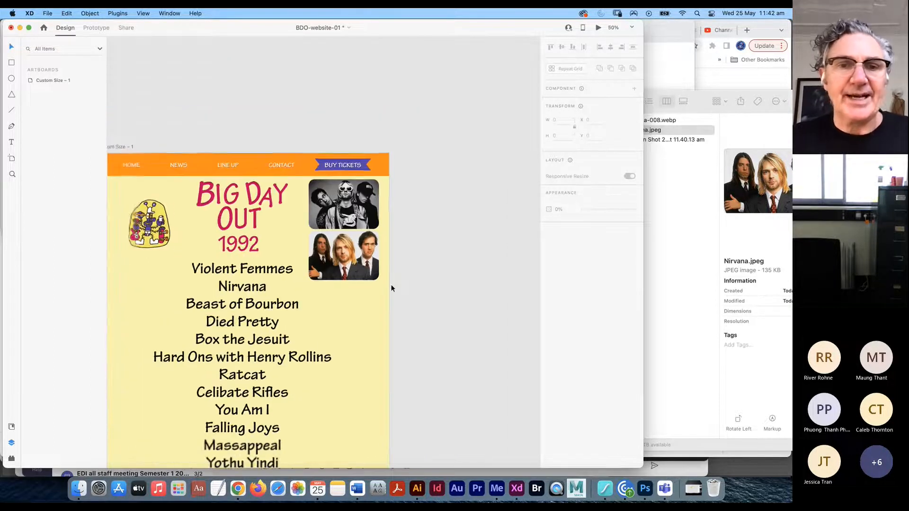
{"action": "left_click_drag", "start_coordinate": [399, 326], "coordinate": [441, 277]}
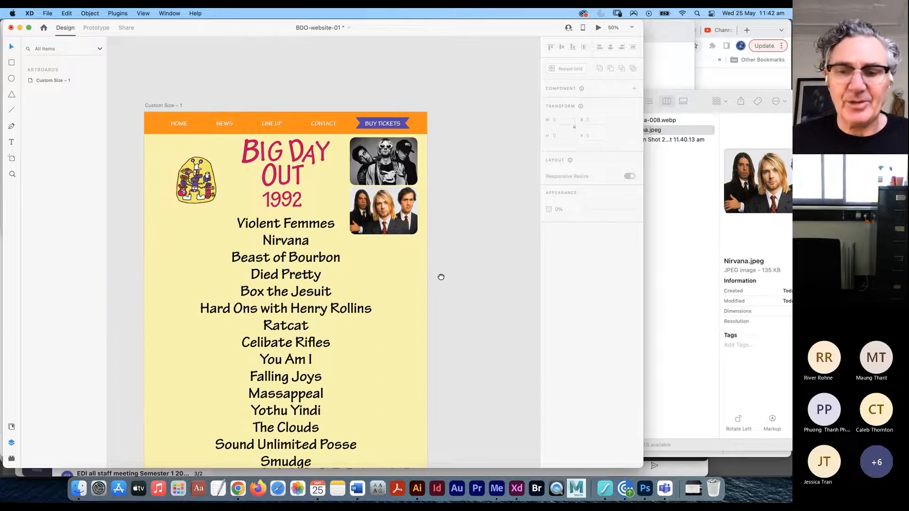
{"action": "key", "text": "super+minus"}
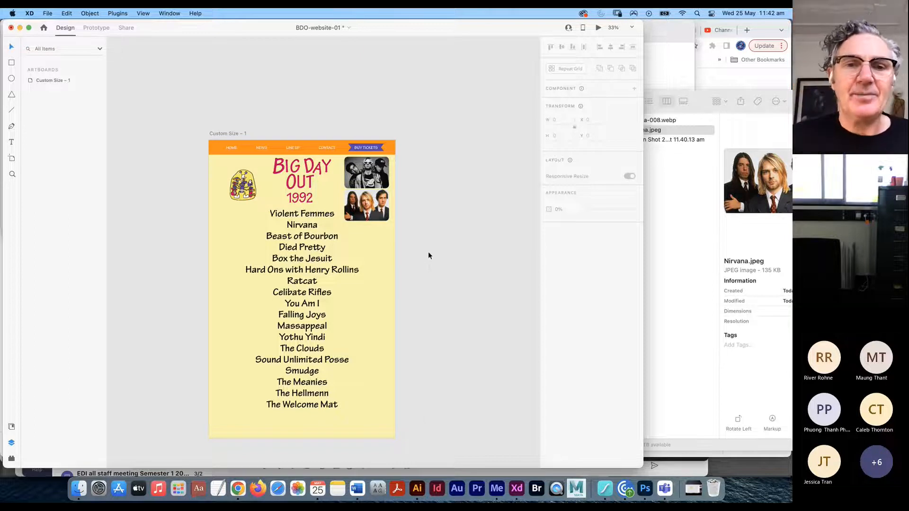
{"action": "left_click_drag", "start_coordinate": [307, 241], "coordinate": [360, 269]}
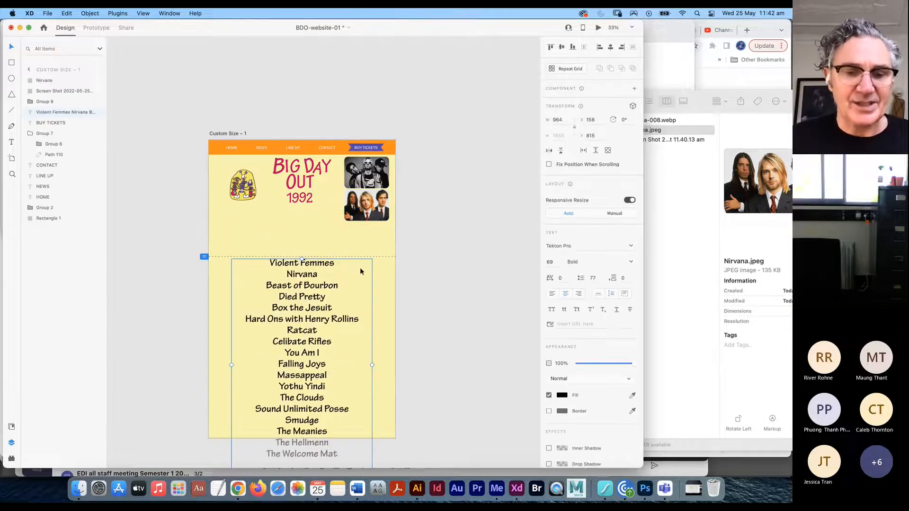
- Undo the move and drag the line-up text block onto the pasteboard right of the artboard
{"action": "key", "text": "super+z"}
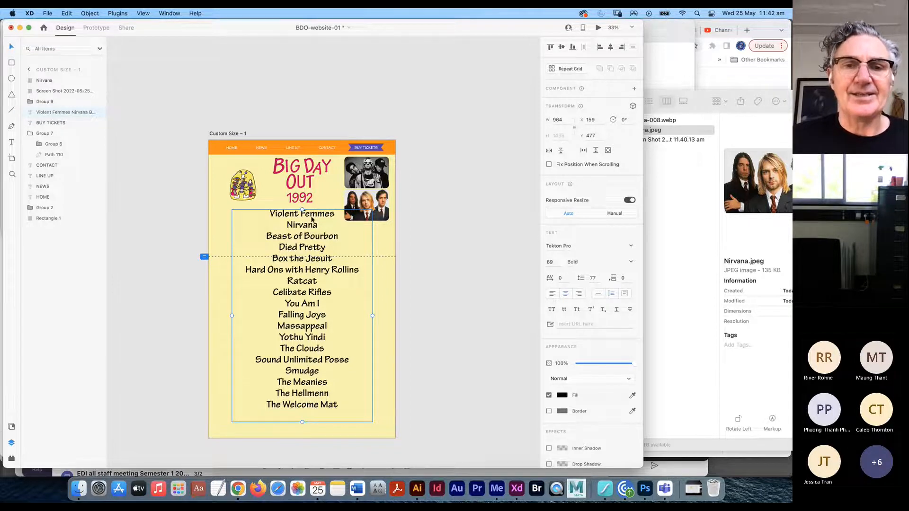
{"action": "left_click_drag", "start_coordinate": [282, 215], "coordinate": [453, 238]}
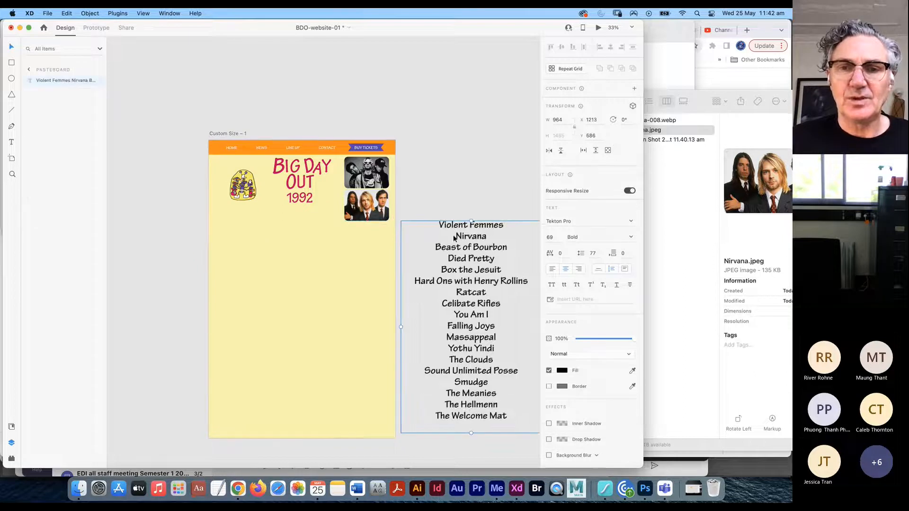
- Copy 'Violent Femmes' from the band list into a new text box on the page
{"action": "left_click", "coordinate": [11, 143]}
{"action": "triple_click", "coordinate": [475, 225]}
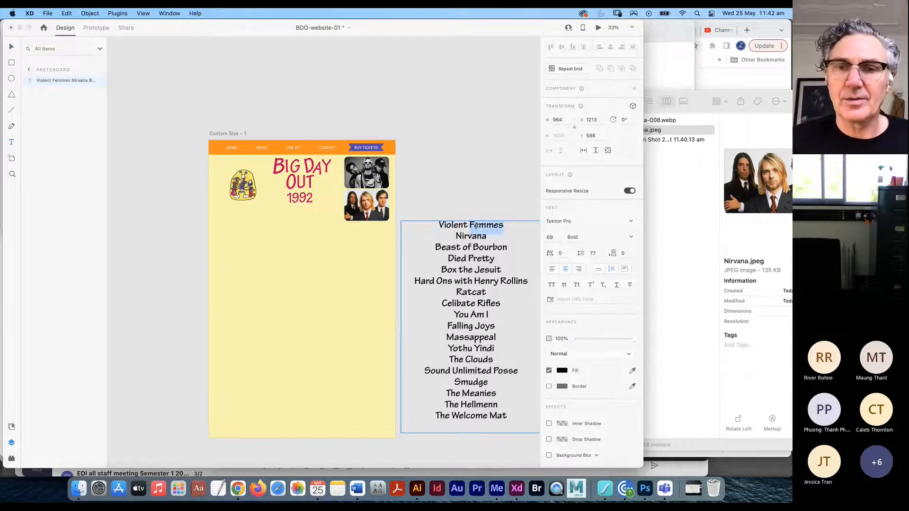
{"action": "key", "text": "super+c"}
{"action": "key", "text": "Escape"}
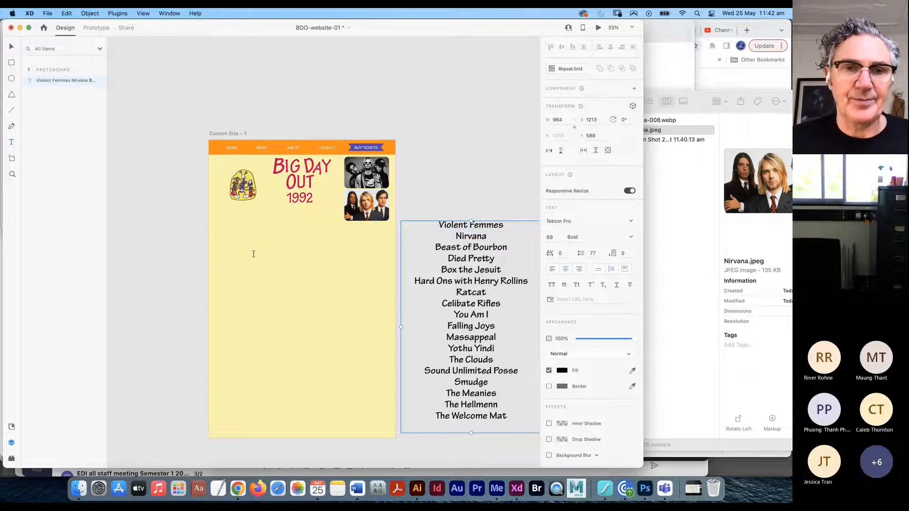
{"action": "left_click_drag", "start_coordinate": [243, 252], "coordinate": [346, 274]}
{"action": "key", "text": "super+v"}
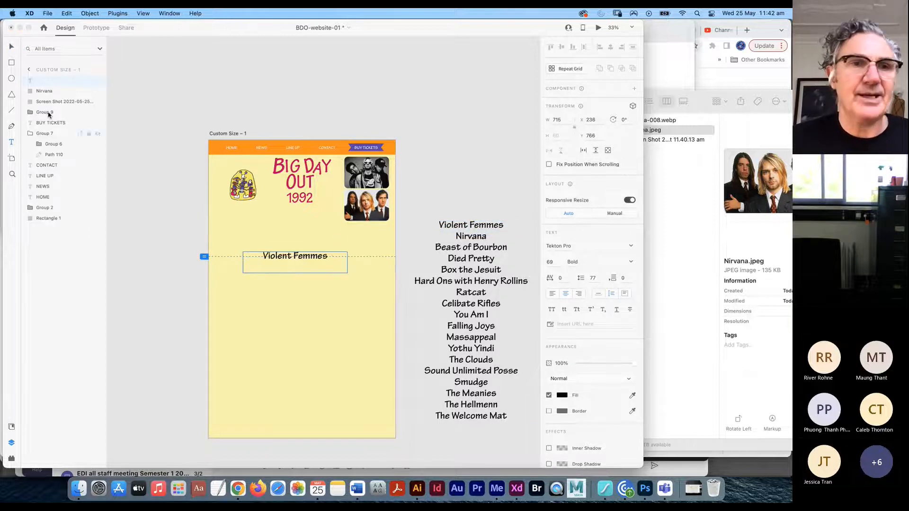
{"action": "key", "text": "Escape"}
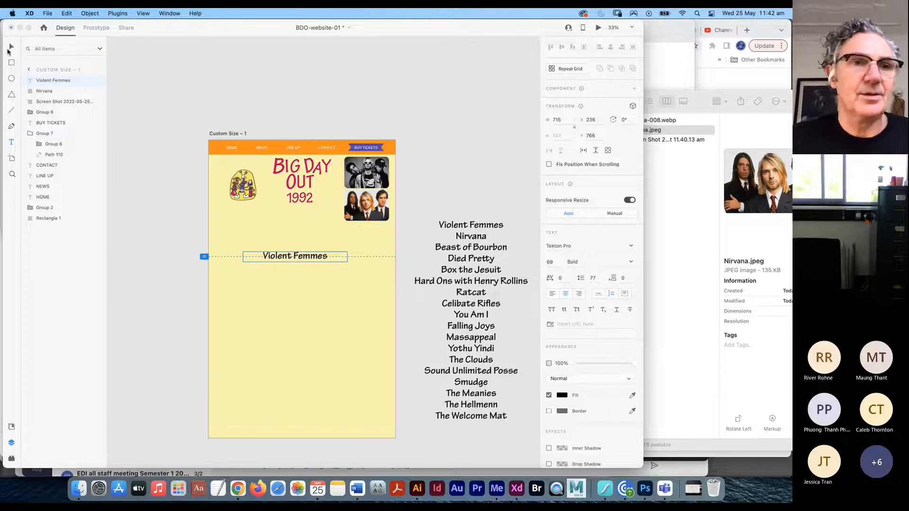
- Move the Violent Femmes heading up under the photos and duplicate it just below
{"action": "left_click_drag", "start_coordinate": [305, 255], "coordinate": [310, 224]}
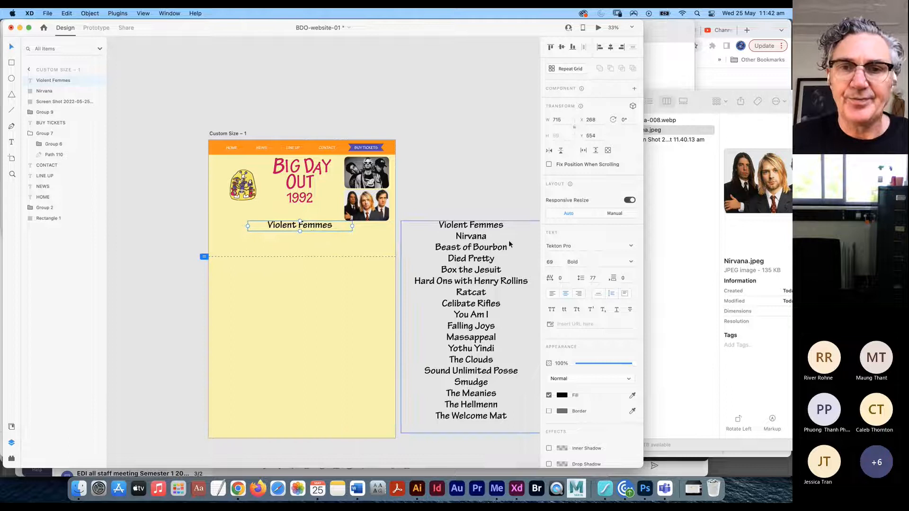
{"action": "left_click", "coordinate": [476, 238]}
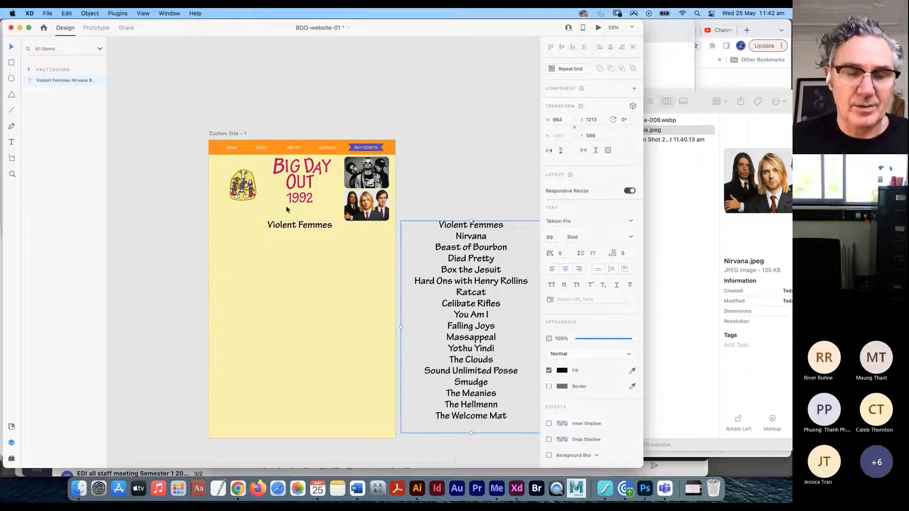
{"action": "left_click", "coordinate": [309, 226]}
{"action": "left_click_drag", "start_coordinate": [308, 226], "coordinate": [306, 244]}
- Change the duplicate heading to 'Nirvana' and remove its extra empty line
{"action": "left_click", "coordinate": [12, 143]}
{"action": "double_click", "coordinate": [469, 238]}
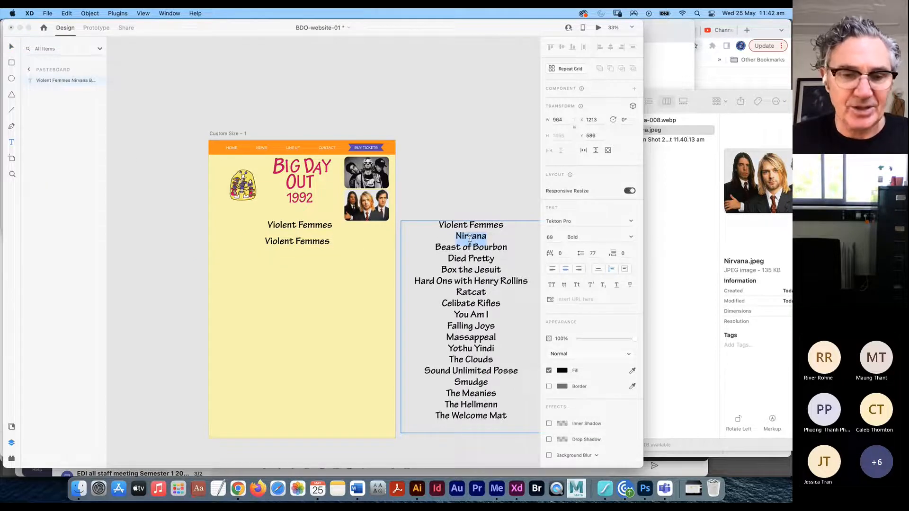
{"action": "triple_click", "coordinate": [307, 244]}
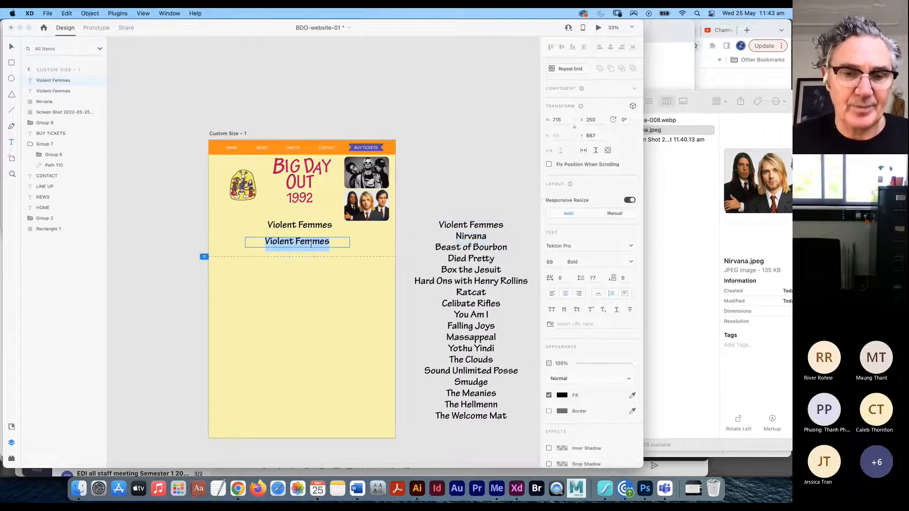
{"action": "key", "text": "super+v"}
{"action": "key", "text": "BackSpace"}
{"action": "key", "text": "Escape"}
{"action": "left_click", "coordinate": [293, 227]}
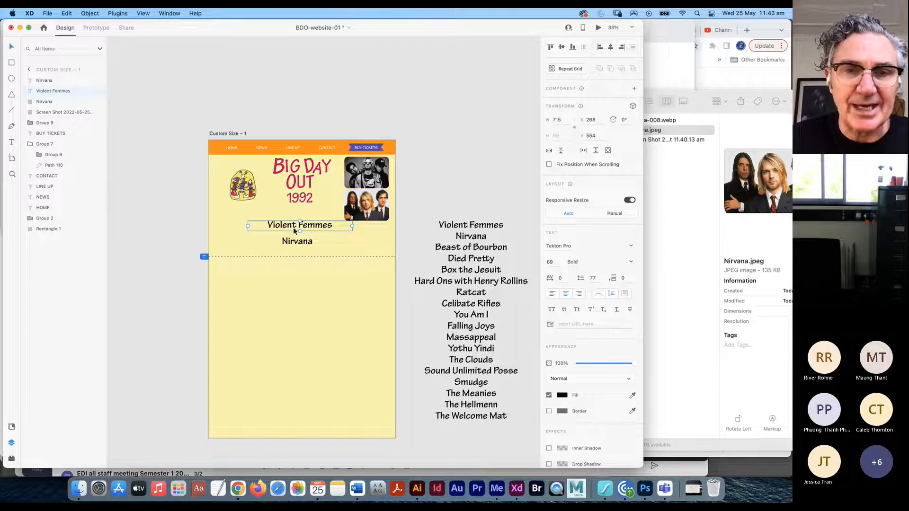
{"action": "left_click", "coordinate": [295, 244]}
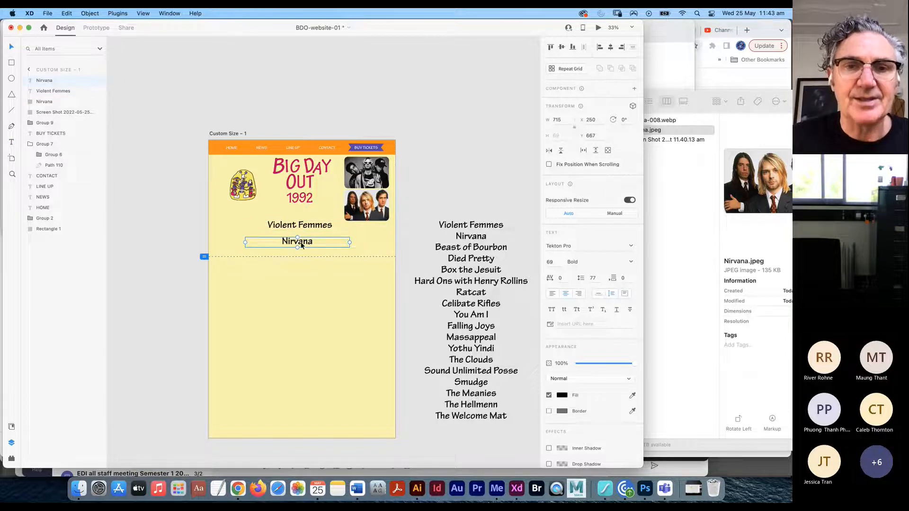
{"action": "key", "text": "super+equal"}
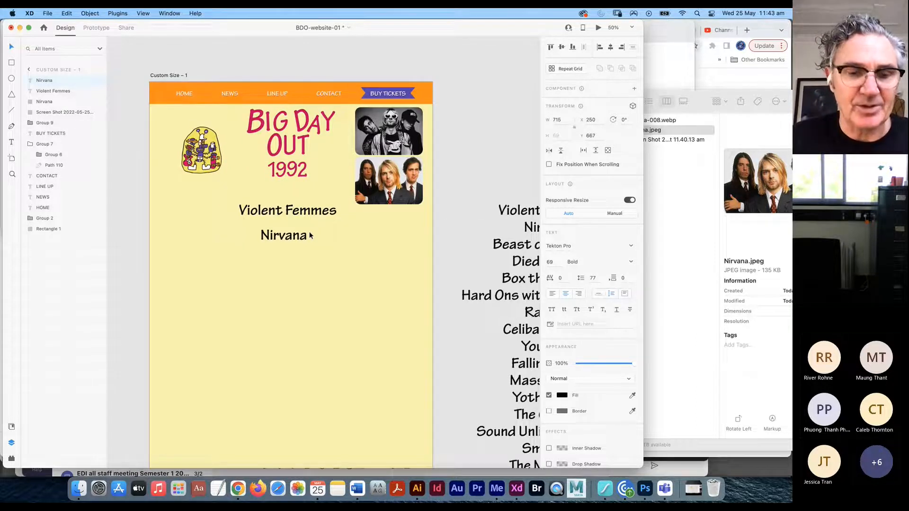
- Narrow the Nirvana and Violent Femmes text boxes to fit their names
{"action": "left_click_drag", "start_coordinate": [362, 237], "coordinate": [320, 236]}
{"action": "left_click", "coordinate": [313, 217]}
{"action": "left_click_drag", "start_coordinate": [361, 212], "coordinate": [346, 212]}
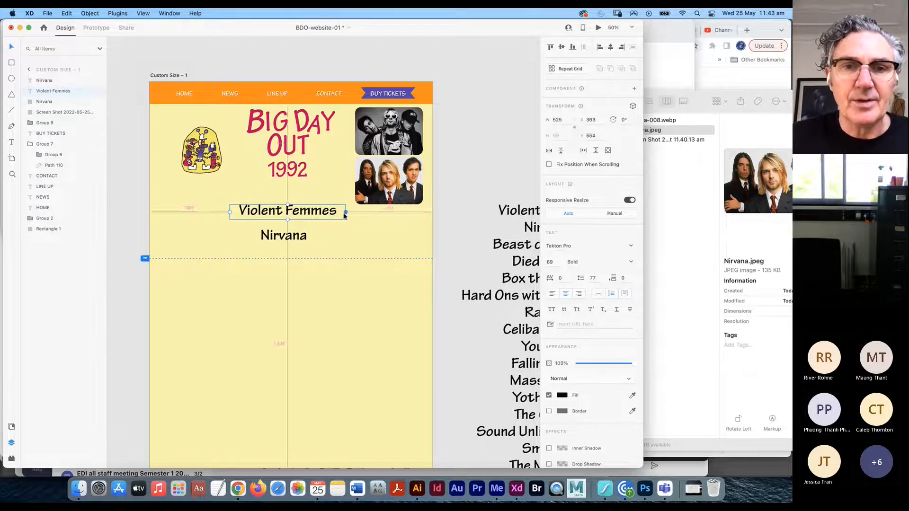
- Reposition the full band list on the pasteboard beside the artboard
{"action": "left_click", "coordinate": [490, 274]}
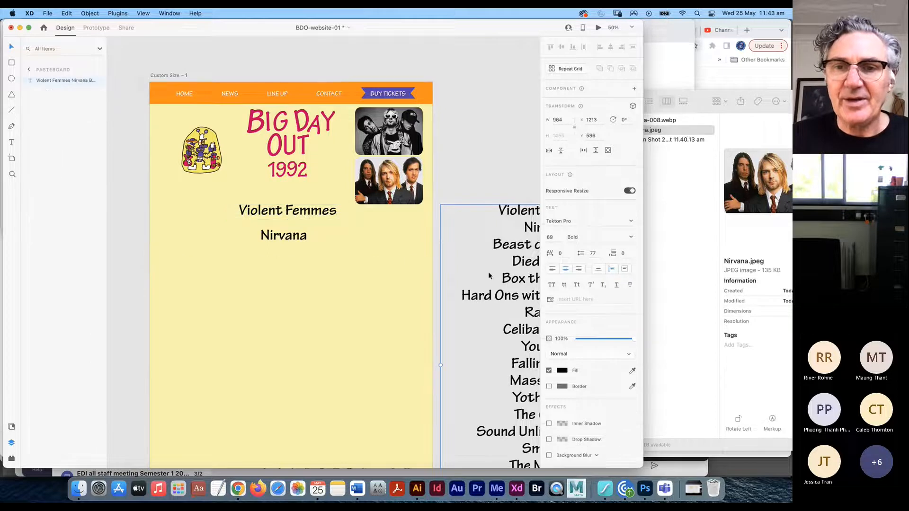
{"action": "left_click_drag", "start_coordinate": [479, 282], "coordinate": [293, 260]}
{"action": "left_click_drag", "start_coordinate": [373, 248], "coordinate": [389, 190]}
{"action": "left_click_drag", "start_coordinate": [390, 268], "coordinate": [418, 265]}
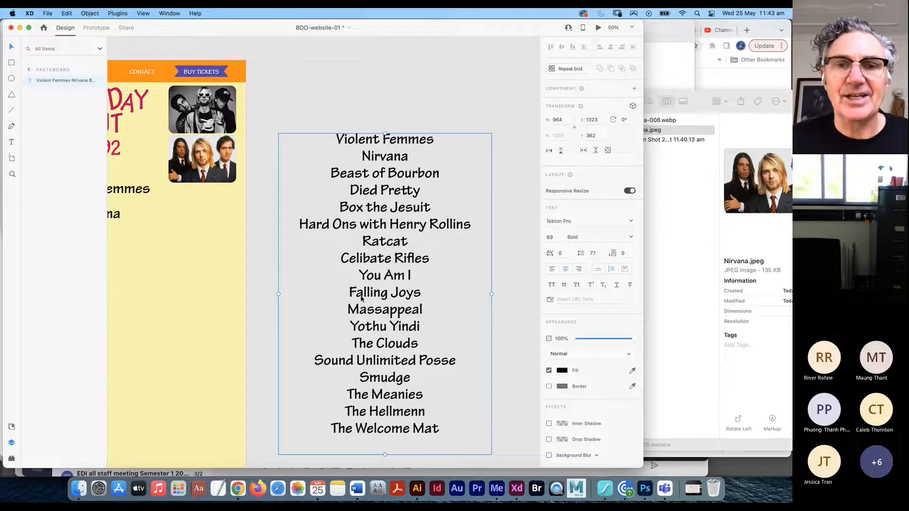
{"action": "scroll", "coordinate": [366, 290], "scroll_direction": "left", "scroll_amount": 3}
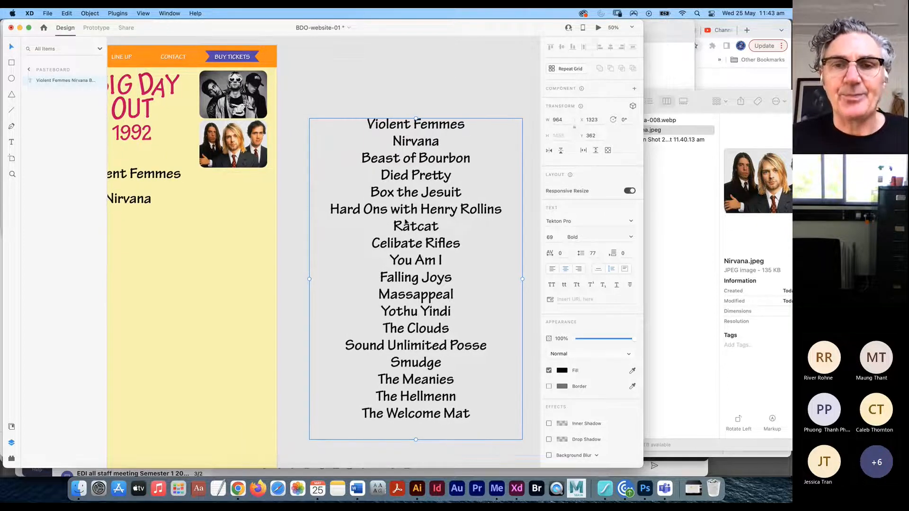
{"action": "scroll", "coordinate": [373, 291], "scroll_direction": "left", "scroll_amount": 5}
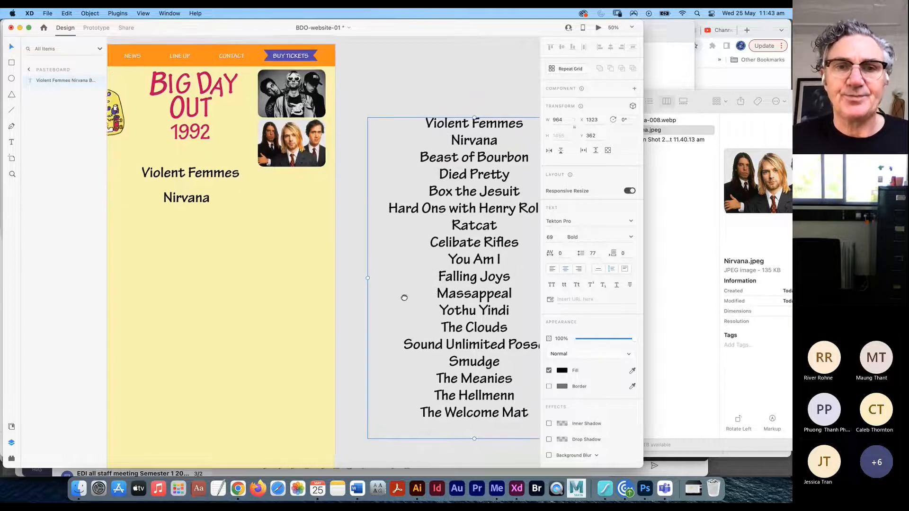
- Duplicate Nirvana below itself, then select the 'Beast of Bourbon' line in the band list
{"action": "left_click", "coordinate": [194, 203]}
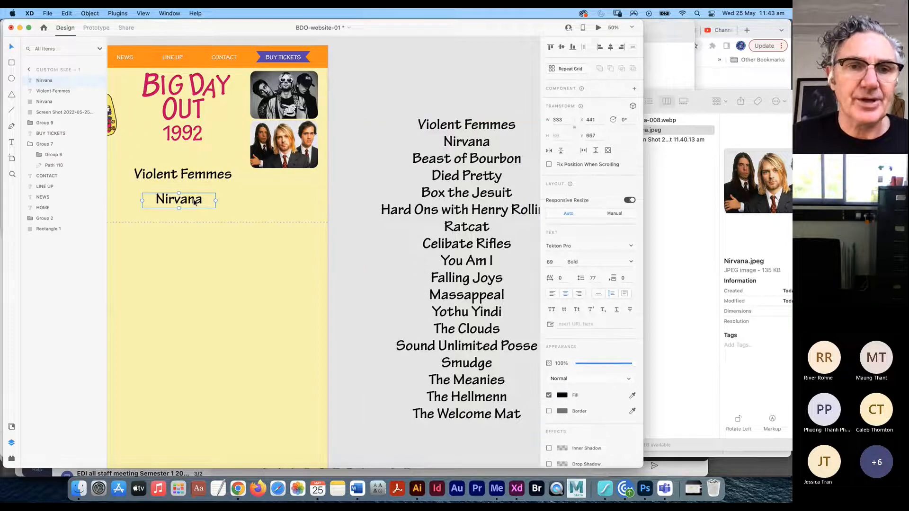
{"action": "left_click_drag", "start_coordinate": [193, 206], "coordinate": [185, 239]}
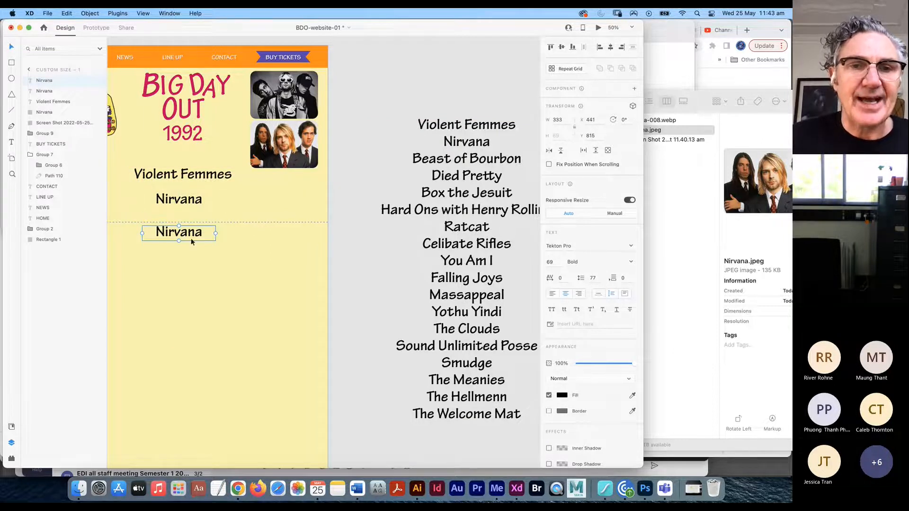
{"action": "left_click", "coordinate": [12, 142]}
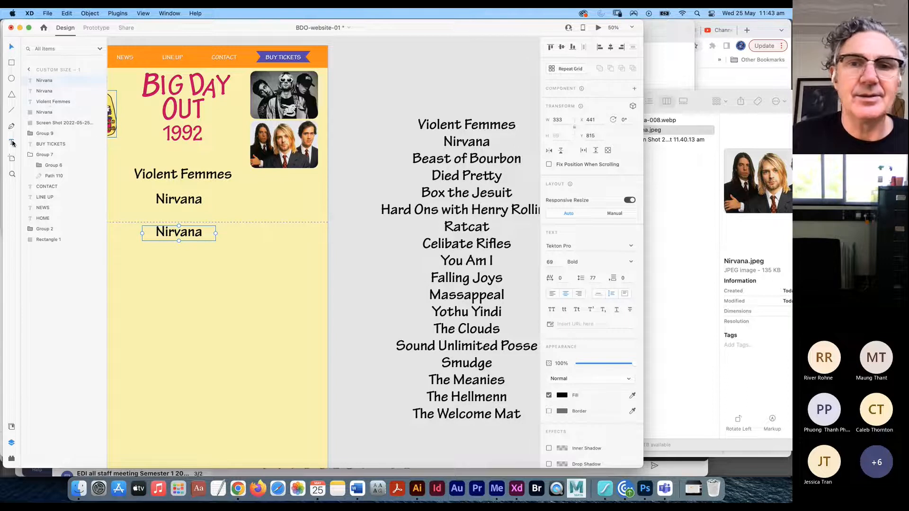
{"action": "left_click", "coordinate": [460, 162]}
{"action": "left_click_drag", "start_coordinate": [412, 158], "coordinate": [411, 174]}
{"action": "key", "text": "super+c"}
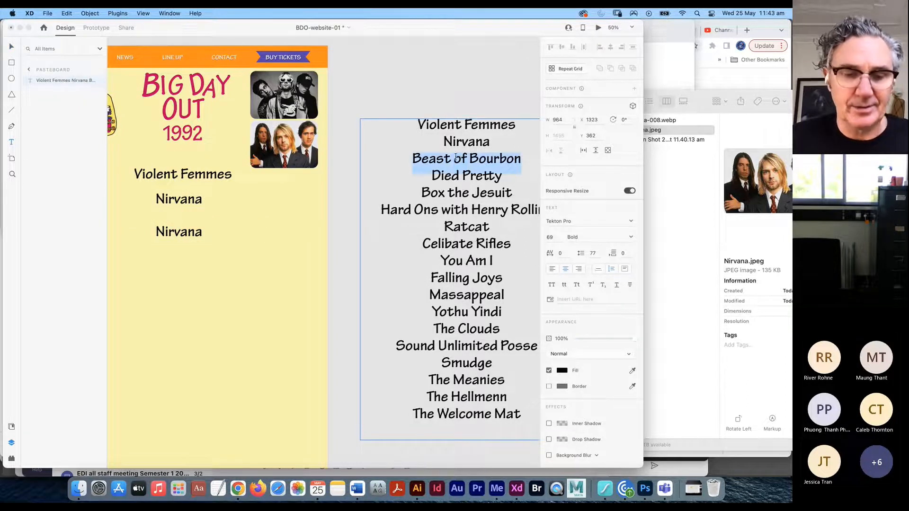
- Replace the Nirvana copy with 'Beast of Bourbon' and widen its box to one line
{"action": "left_click", "coordinate": [173, 233]}
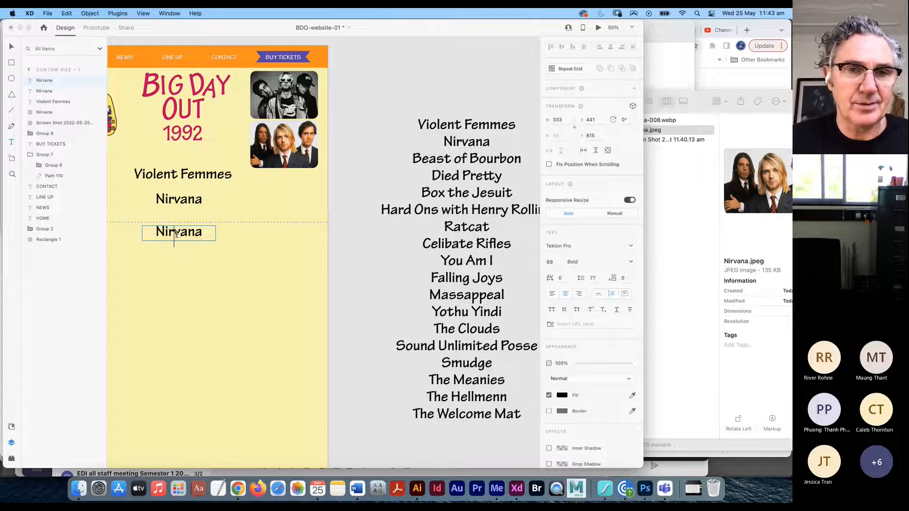
{"action": "double_click", "coordinate": [178, 233]}
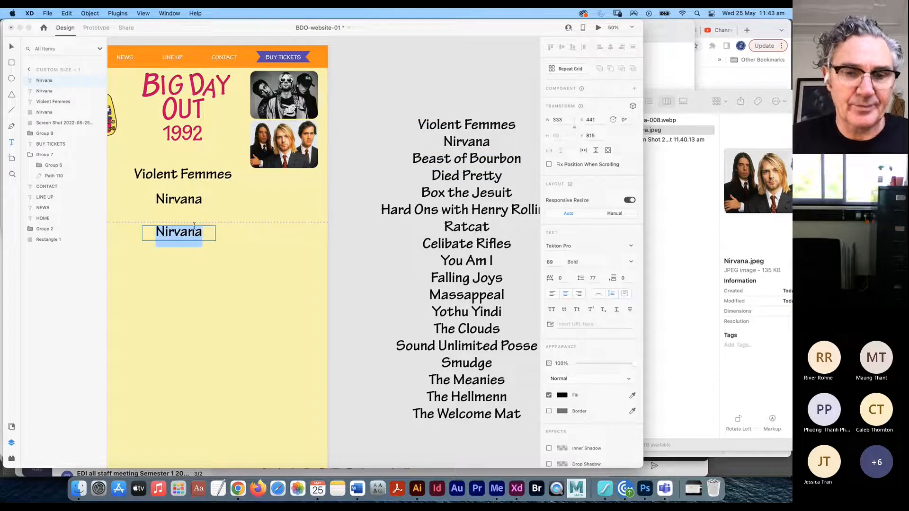
{"action": "key", "text": "super+v"}
{"action": "left_click", "coordinate": [13, 47]}
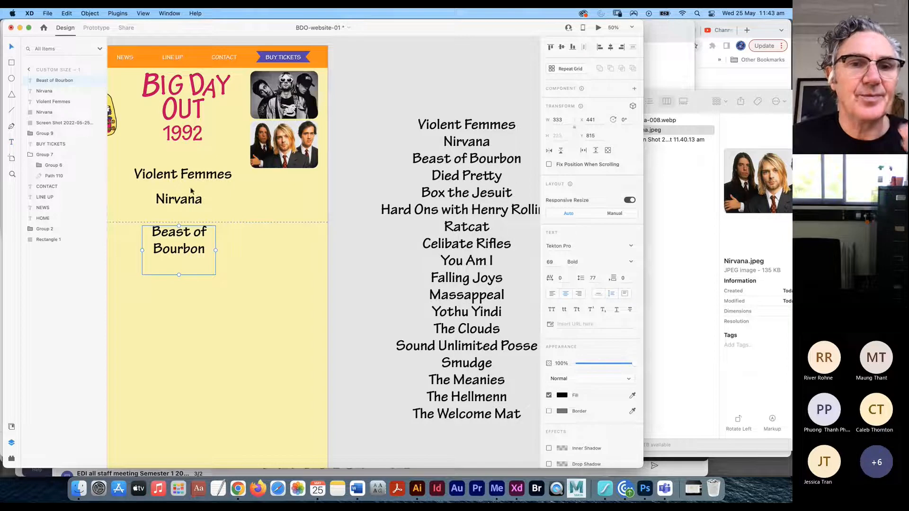
{"action": "left_click_drag", "start_coordinate": [215, 251], "coordinate": [232, 248]}
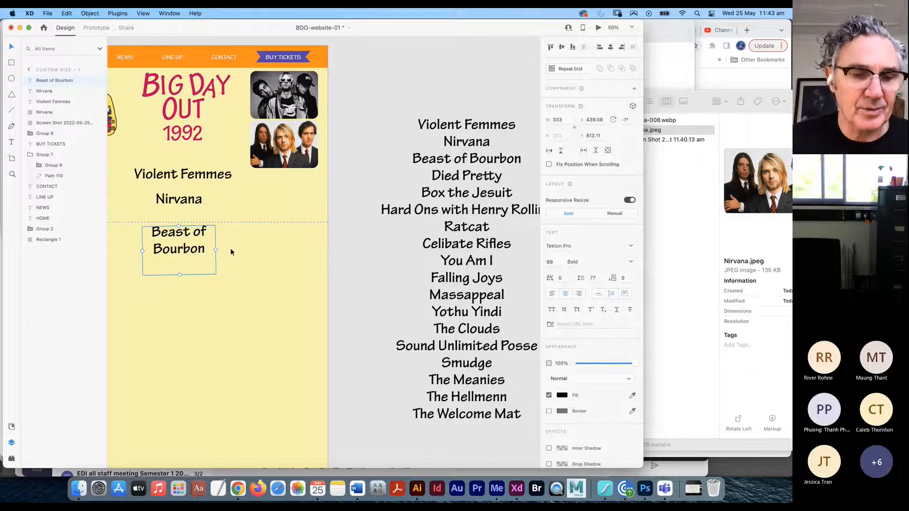
{"action": "key", "text": "super+z"}
{"action": "left_click_drag", "start_coordinate": [215, 250], "coordinate": [207, 276]}
- Move the second Beast of Bourbon copy further down the page
{"action": "left_click", "coordinate": [335, 237]}
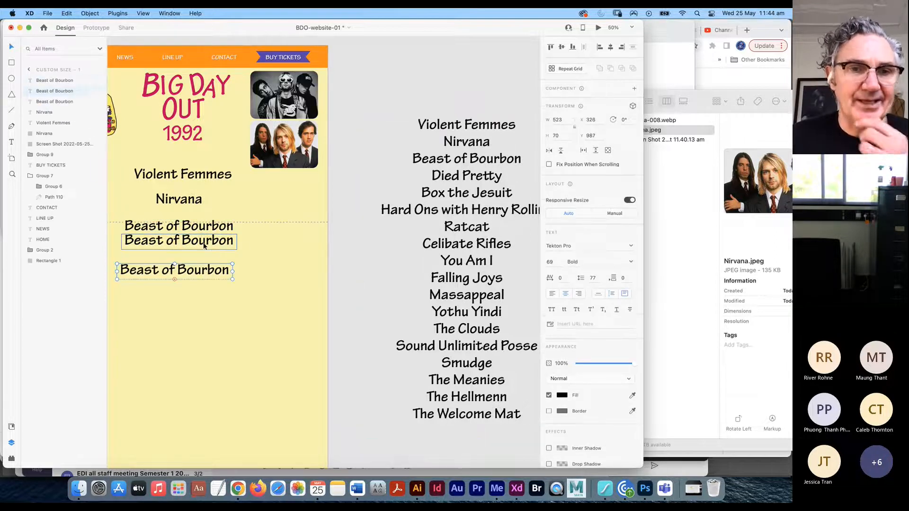
{"action": "key", "text": "super+z"}
{"action": "left_click_drag", "start_coordinate": [208, 243], "coordinate": [209, 266]}
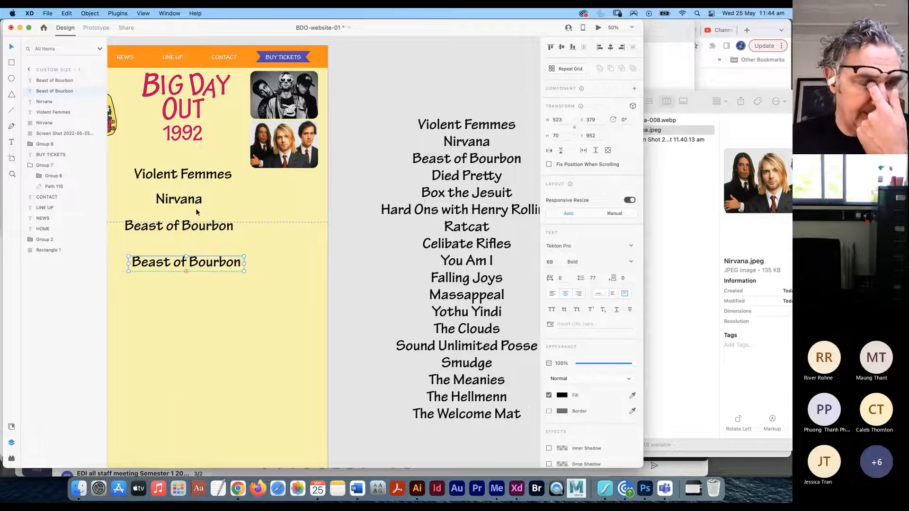
{"action": "key", "text": "super+minus"}
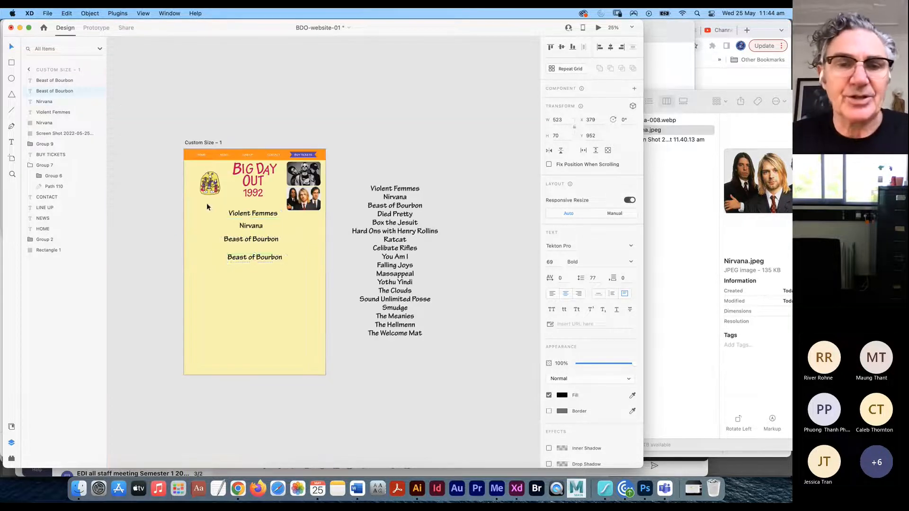
- Place Nirvana directly under Violent Femmes and Beast of Bourbon beneath Nirvana
{"action": "left_click", "coordinate": [252, 226]}
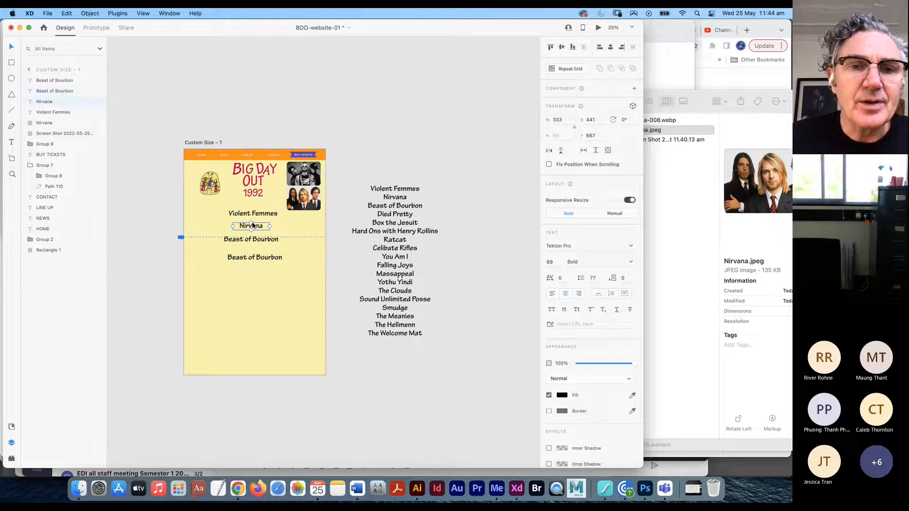
{"action": "left_click_drag", "start_coordinate": [268, 225], "coordinate": [258, 223]}
{"action": "left_click", "coordinate": [255, 206]}
{"action": "left_click_drag", "start_coordinate": [255, 224], "coordinate": [255, 229]}
{"action": "left_click", "coordinate": [255, 221]}
{"action": "left_click_drag", "start_coordinate": [255, 219], "coordinate": [257, 214]}
{"action": "scroll", "coordinate": [259, 225], "scroll_direction": "up", "scroll_amount": 5}
{"action": "left_click_drag", "start_coordinate": [233, 238], "coordinate": [242, 213]}
- Move the full band list to the left of the artboard
{"action": "left_click", "coordinate": [405, 230]}
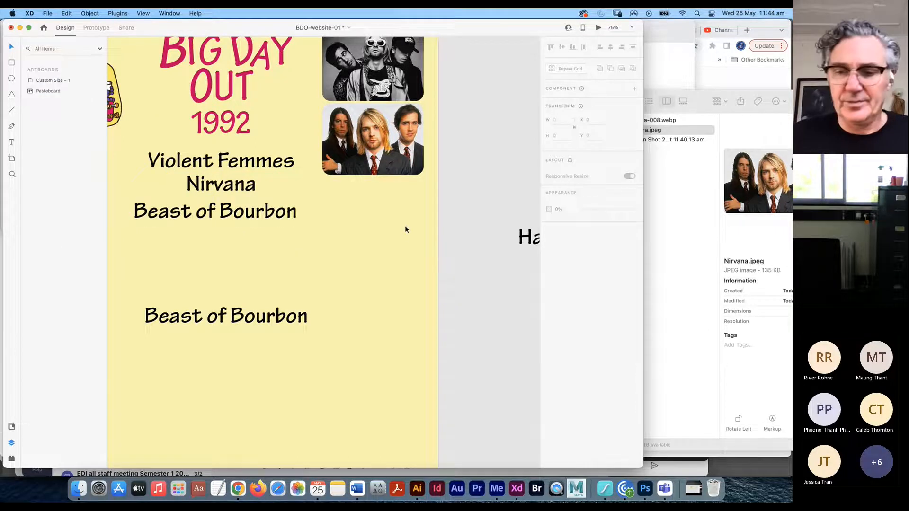
{"action": "key", "text": "super+minus"}
{"action": "key", "text": "super+minus"}
{"action": "left_click", "coordinate": [408, 243]}
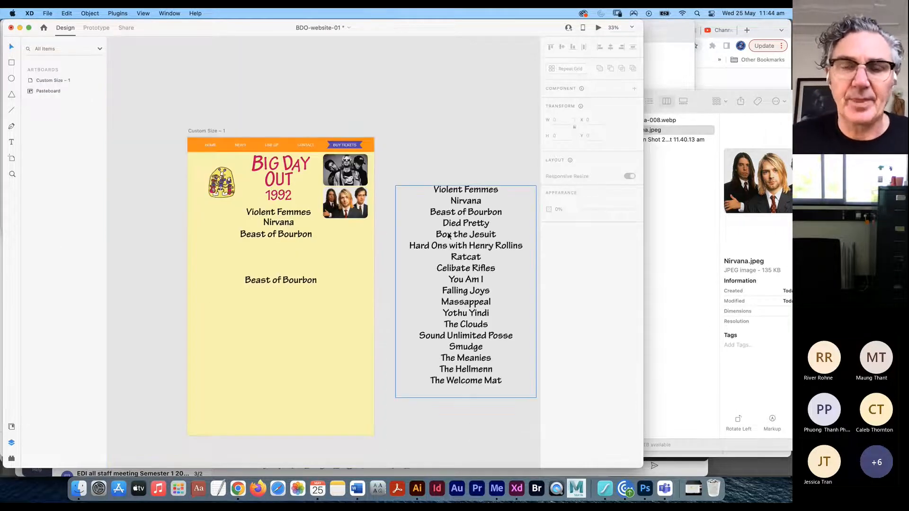
{"action": "left_click_drag", "start_coordinate": [375, 266], "coordinate": [322, 262]}
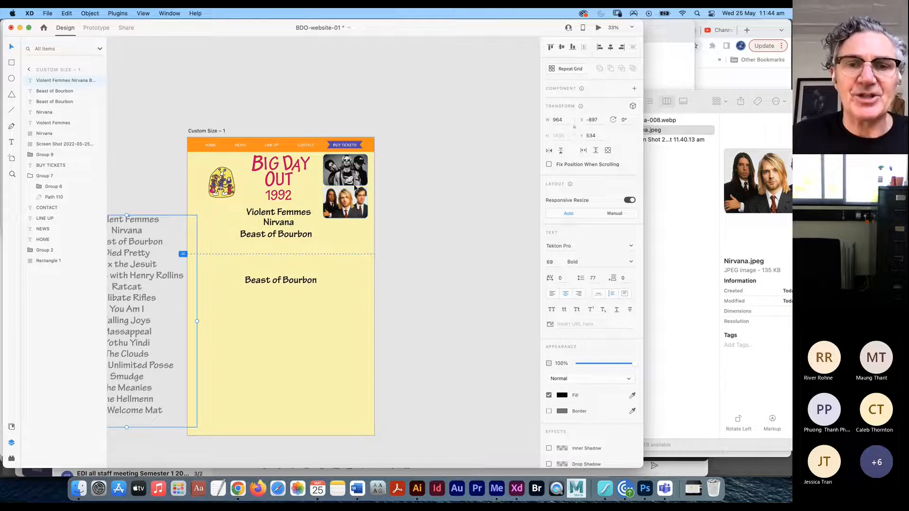
- Move the Nirvana and black-and-white band photos to the pasteboard and bring the band list on-page
{"action": "left_click_drag", "start_coordinate": [354, 201], "coordinate": [157, 177]}
{"action": "left_click_drag", "start_coordinate": [345, 169], "coordinate": [137, 133]}
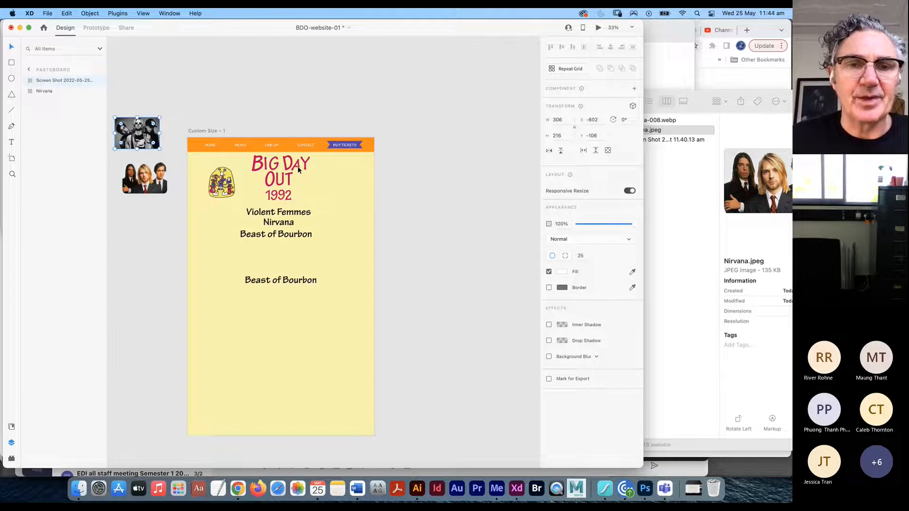
{"action": "left_click", "coordinate": [295, 234]}
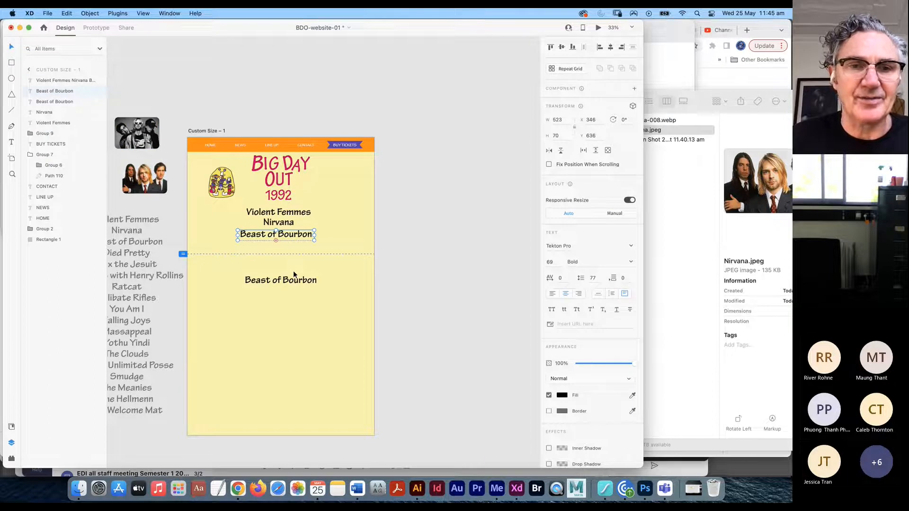
{"action": "left_click_drag", "start_coordinate": [132, 236], "coordinate": [280, 268]}
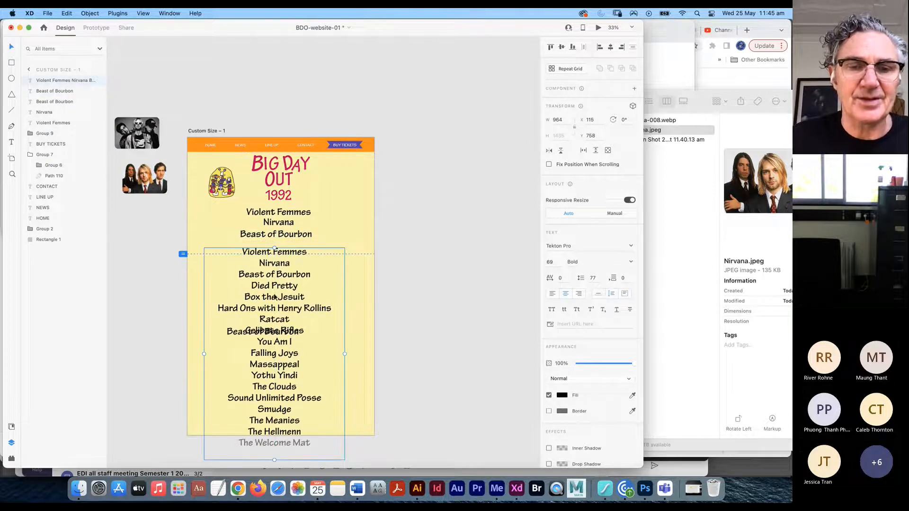
- Move the lower Beast of Bourbon off the artboard and centre the band list under the headliners
{"action": "left_click_drag", "start_coordinate": [232, 337], "coordinate": [122, 373]}
{"action": "left_click", "coordinate": [245, 329]}
{"action": "left_click_drag", "start_coordinate": [246, 329], "coordinate": [107, 250]}
{"action": "left_click_drag", "start_coordinate": [201, 311], "coordinate": [275, 281]}
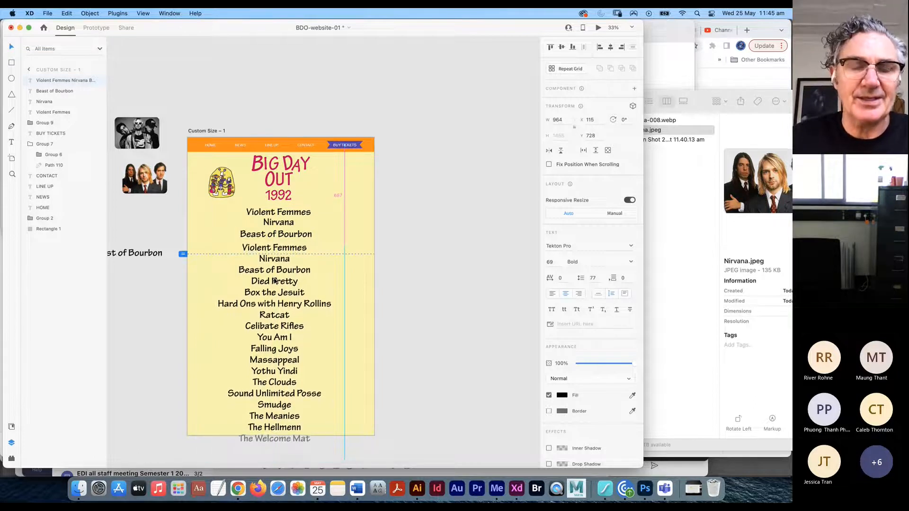
{"action": "left_click_drag", "start_coordinate": [293, 247], "coordinate": [292, 245]}
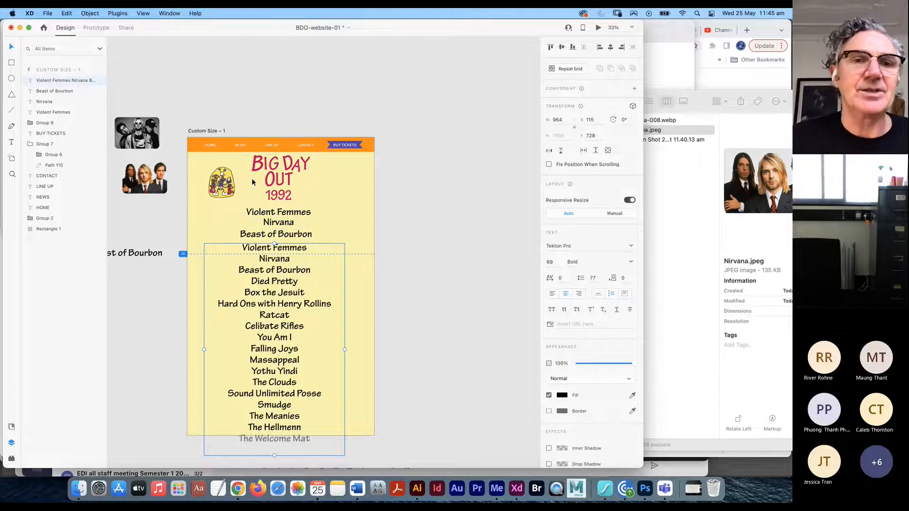
{"action": "left_click", "coordinate": [199, 131]}
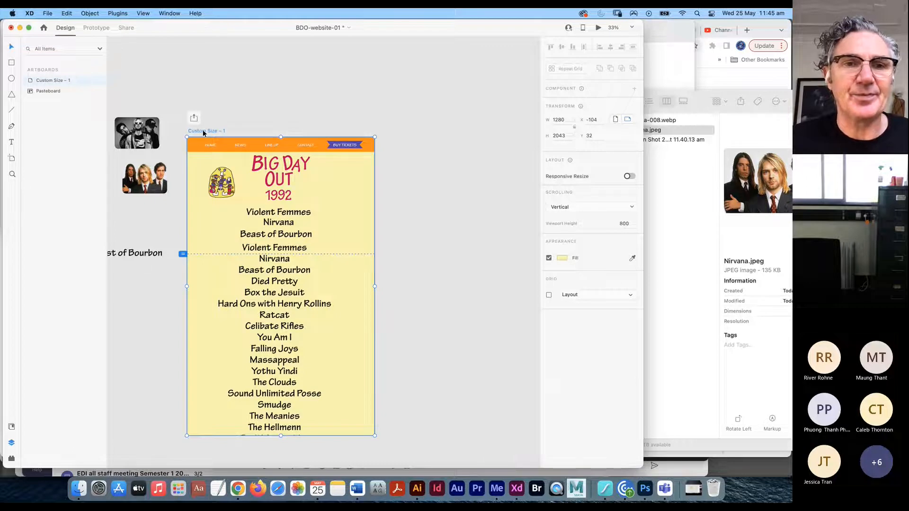
- Duplicate the lineup artboard as Custom Size – 2 beside the original
{"action": "scroll", "coordinate": [442, 215], "scroll_direction": "right", "scroll_amount": 3}
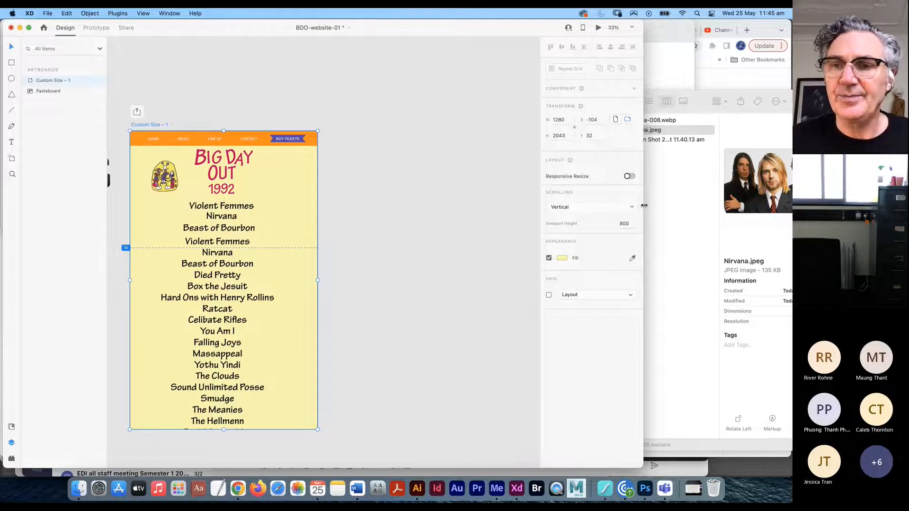
{"action": "left_click_drag", "start_coordinate": [654, 207], "coordinate": [788, 207]}
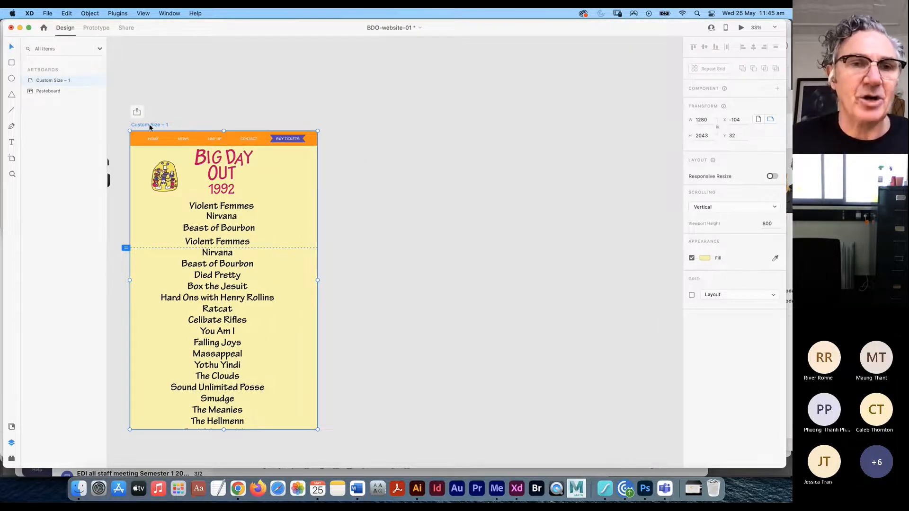
{"action": "left_click_drag", "start_coordinate": [158, 126], "coordinate": [417, 150]}
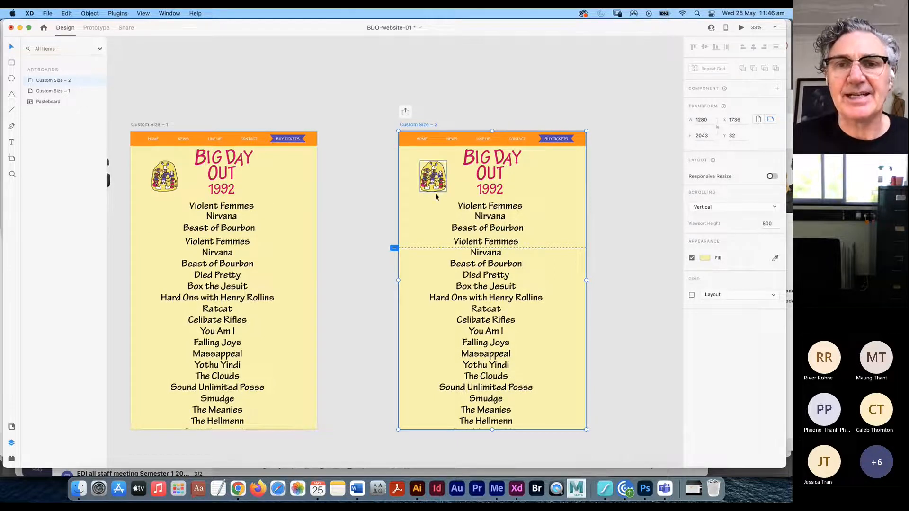
- Delete the BIG DAY OUT title, Beast of Bourbon, band list and Violent Femmes from the copy
{"action": "left_click", "coordinate": [486, 188]}
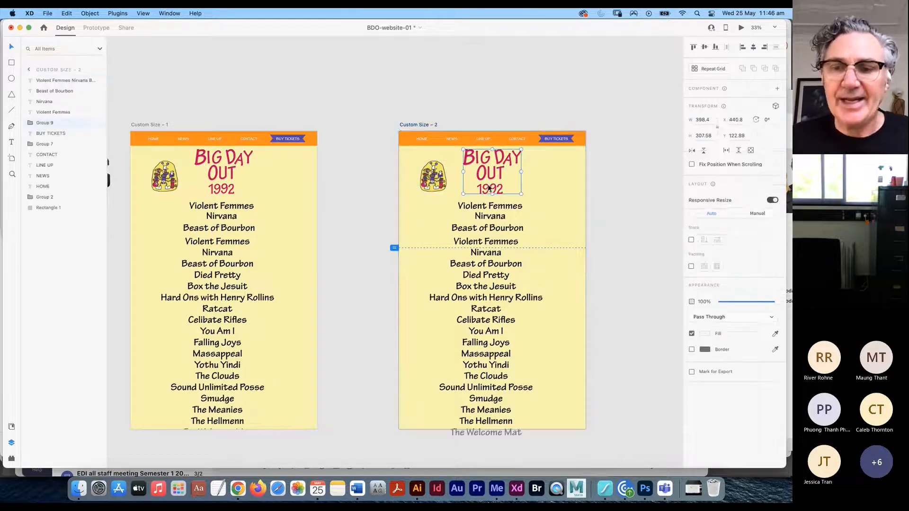
{"action": "key", "text": "Delete"}
{"action": "left_click", "coordinate": [483, 230]}
{"action": "key", "text": "Delete"}
{"action": "left_click", "coordinate": [481, 243]}
{"action": "key", "text": "Delete"}
{"action": "left_click", "coordinate": [488, 208]}
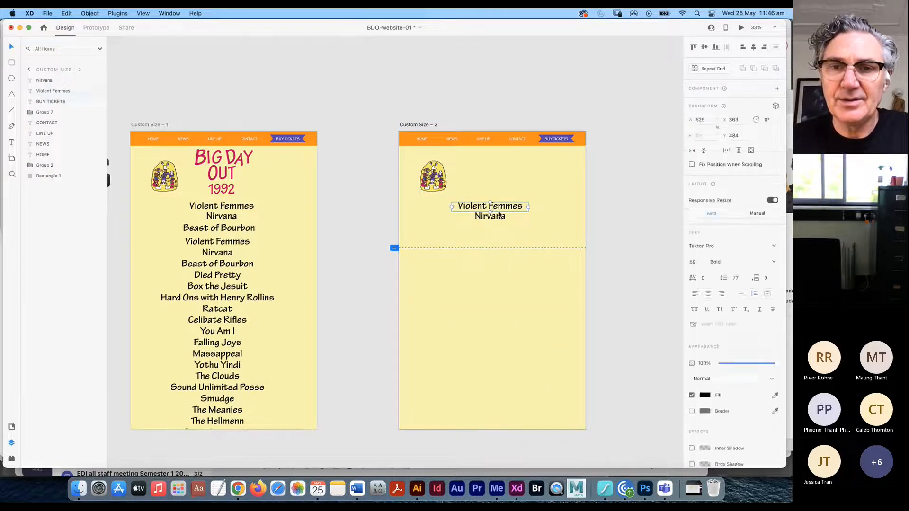
{"action": "key", "text": "Delete"}
- Place the black-and-white Nirvana photo on the copy with the Nirvana heading just beneath
{"action": "left_click_drag", "start_coordinate": [490, 216], "coordinate": [492, 163]}
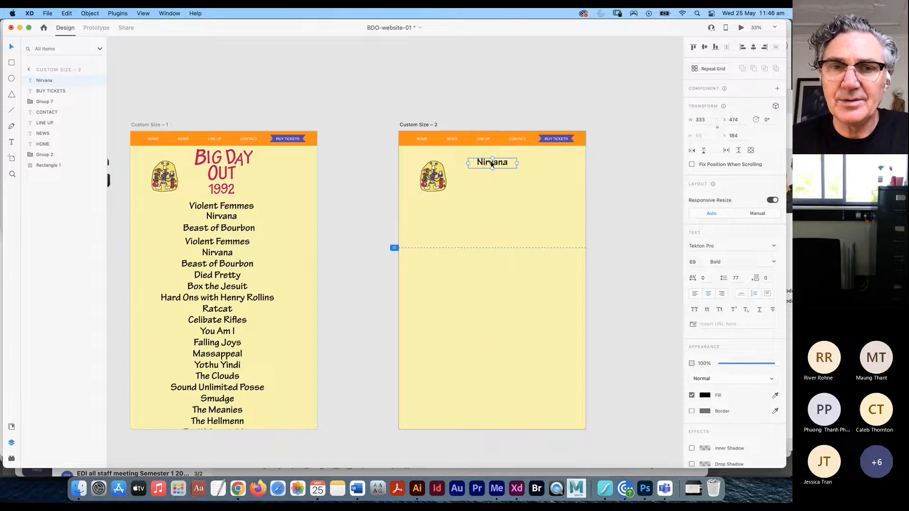
{"action": "scroll", "coordinate": [268, 271], "scroll_direction": "left", "scroll_amount": 3}
{"action": "scroll", "coordinate": [268, 271], "scroll_direction": "left", "scroll_amount": 3}
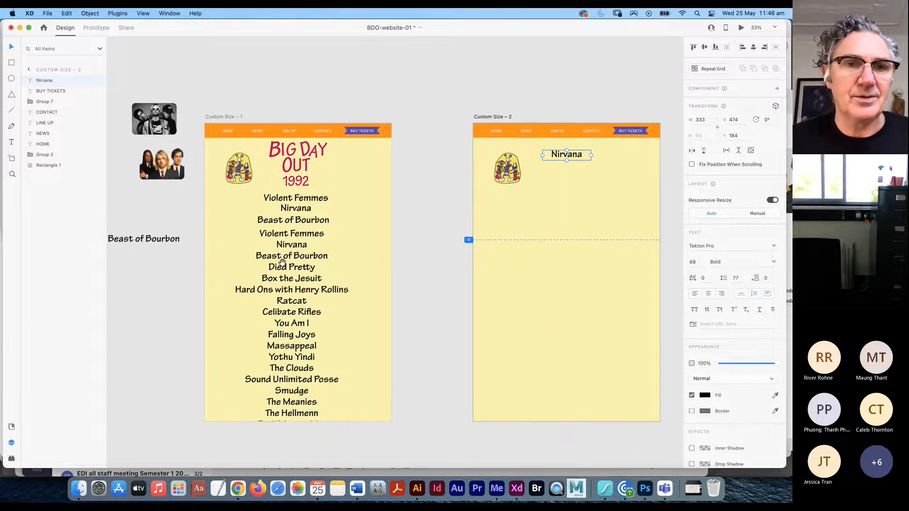
{"action": "left_click_drag", "start_coordinate": [152, 118], "coordinate": [571, 173]}
{"action": "left_click_drag", "start_coordinate": [569, 206], "coordinate": [569, 198]}
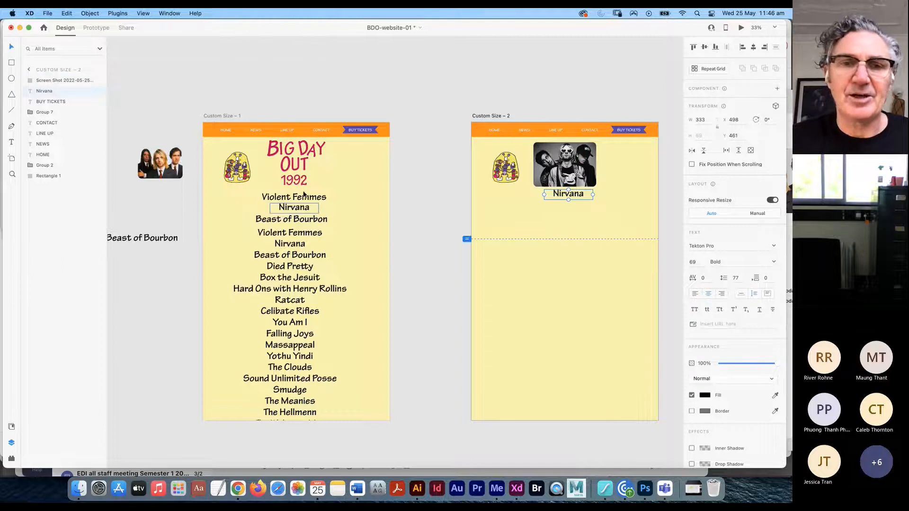
{"action": "key", "text": "Left"}
{"action": "key", "text": "Left"}
{"action": "key", "text": "Left"}
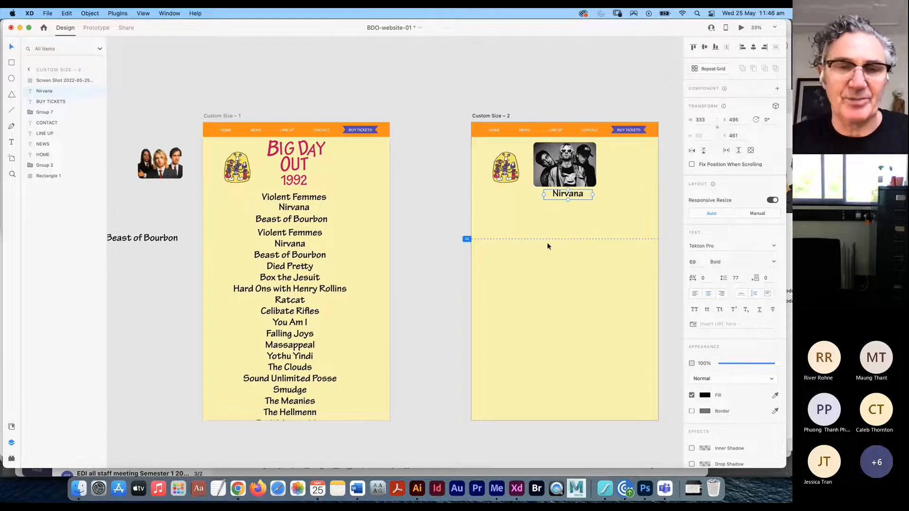
{"action": "key", "text": "super+Tab"}
{"action": "left_click", "coordinate": [214, 260]}
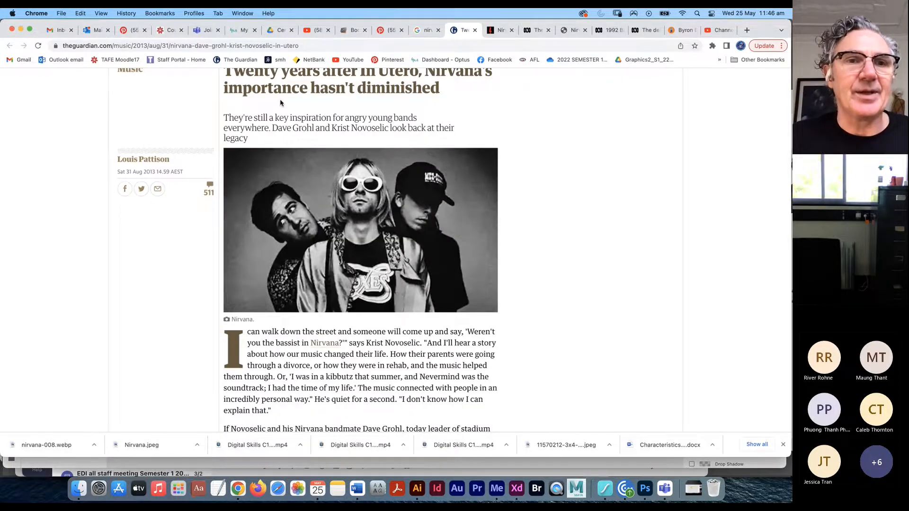
- Search 'nirvana wikipedia' in a new tab and open the Nirvana (band) article
{"action": "scroll", "coordinate": [280, 102], "scroll_direction": "up", "scroll_amount": 3}
{"action": "left_click", "coordinate": [746, 30]}
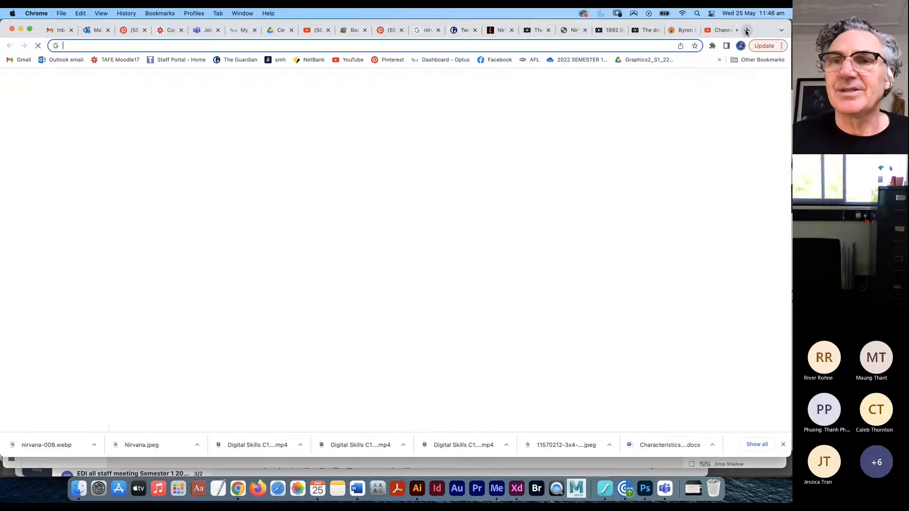
{"action": "type", "text": "nirvana"}
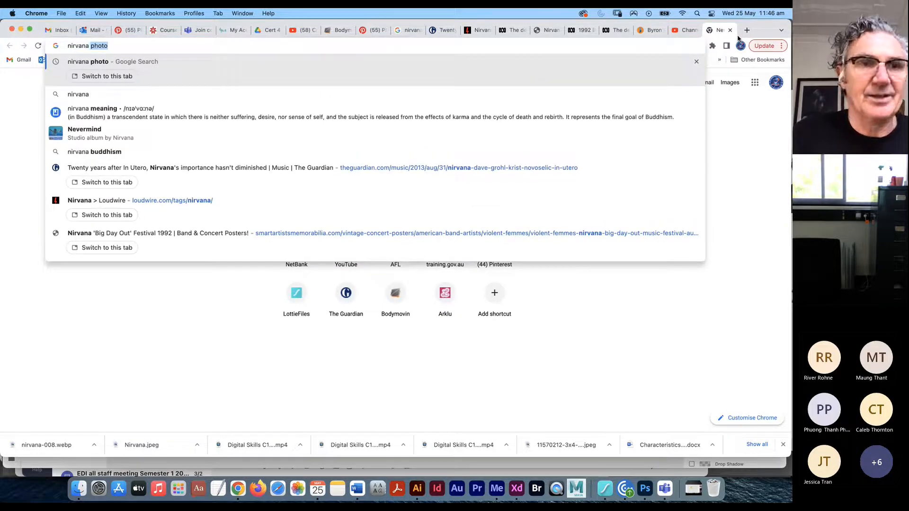
{"action": "type", "text": " wikipedia"}
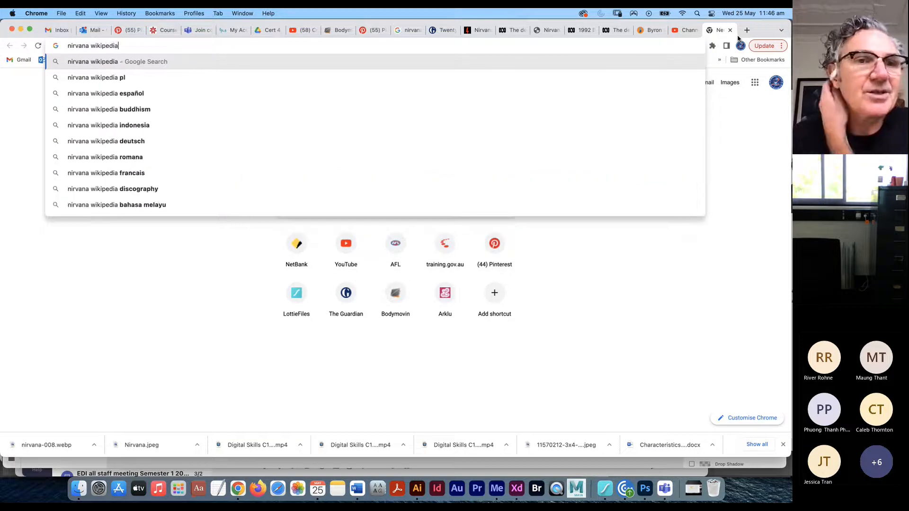
{"action": "key", "text": "Return"}
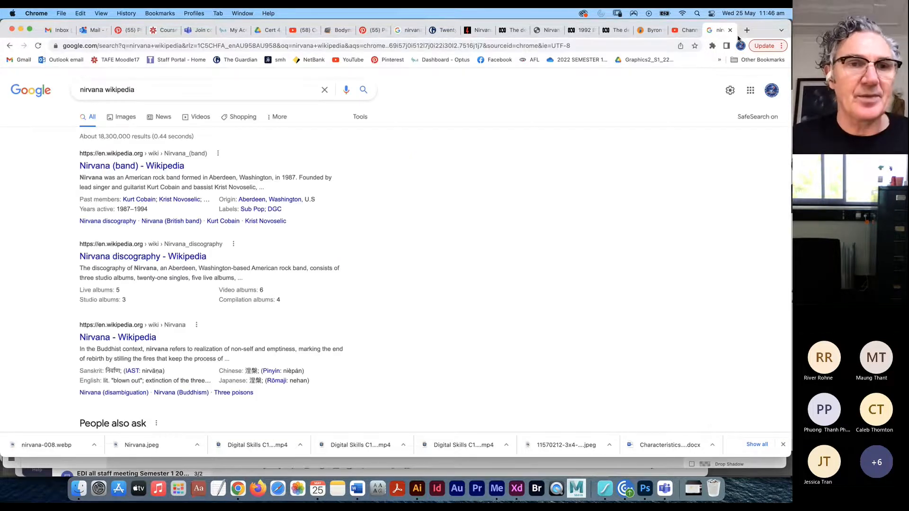
{"action": "left_click", "coordinate": [124, 169]}
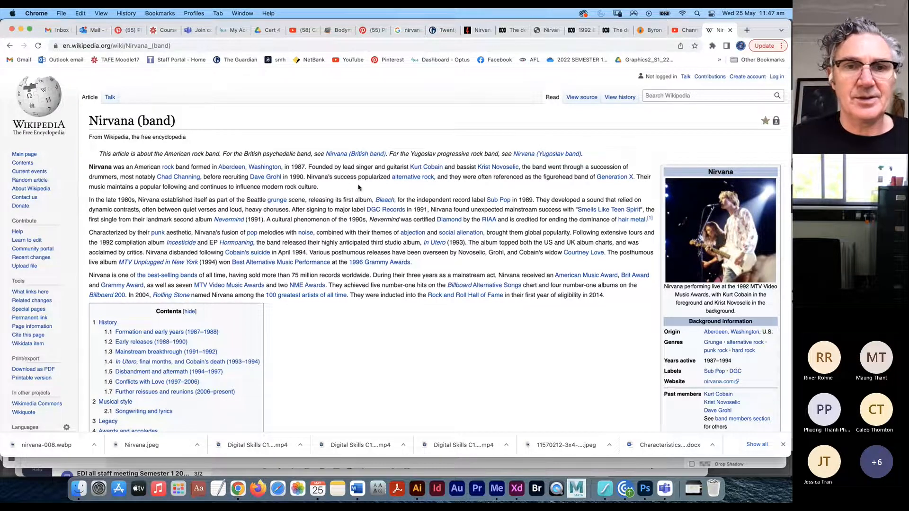
- Select the article's first two paragraphs and switch to Microsoft Word
{"action": "left_click_drag", "start_coordinate": [353, 190], "coordinate": [85, 171]}
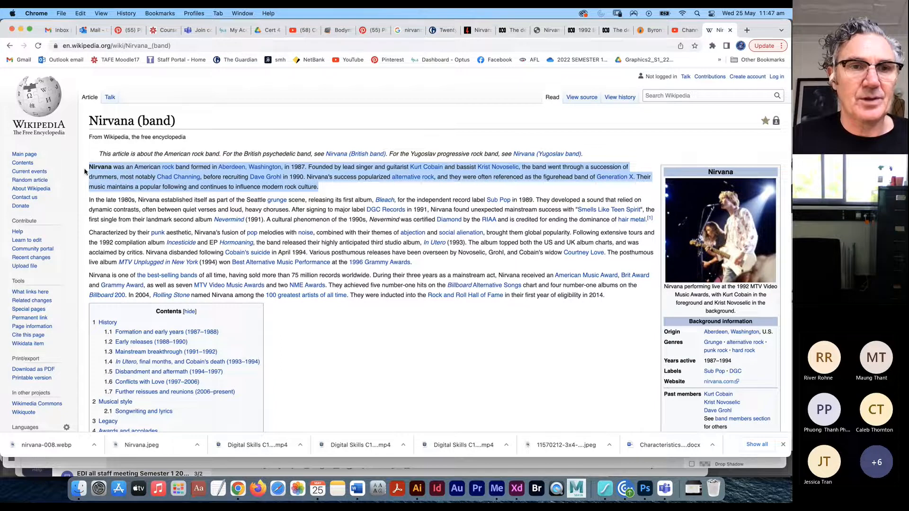
{"action": "left_click_drag", "start_coordinate": [651, 225], "coordinate": [83, 172]}
{"action": "key", "text": "super+c"}
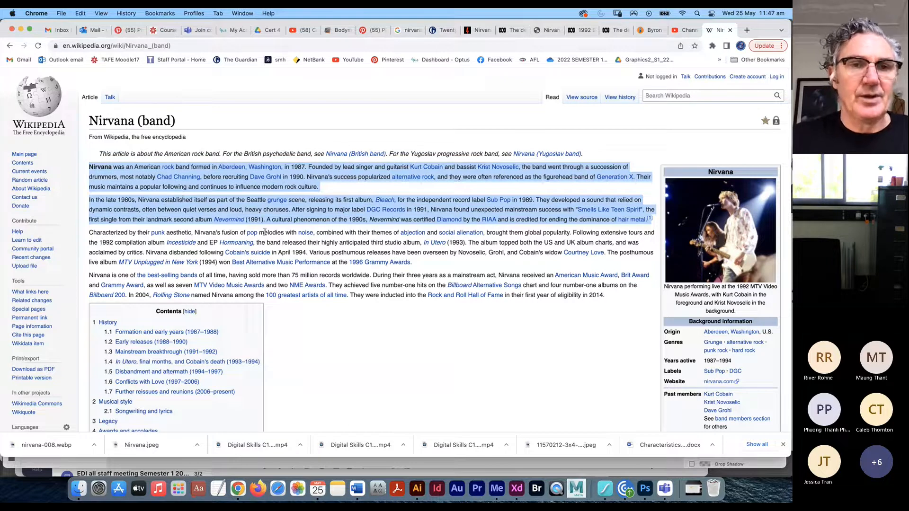
{"action": "key", "text": "super+Tab"}
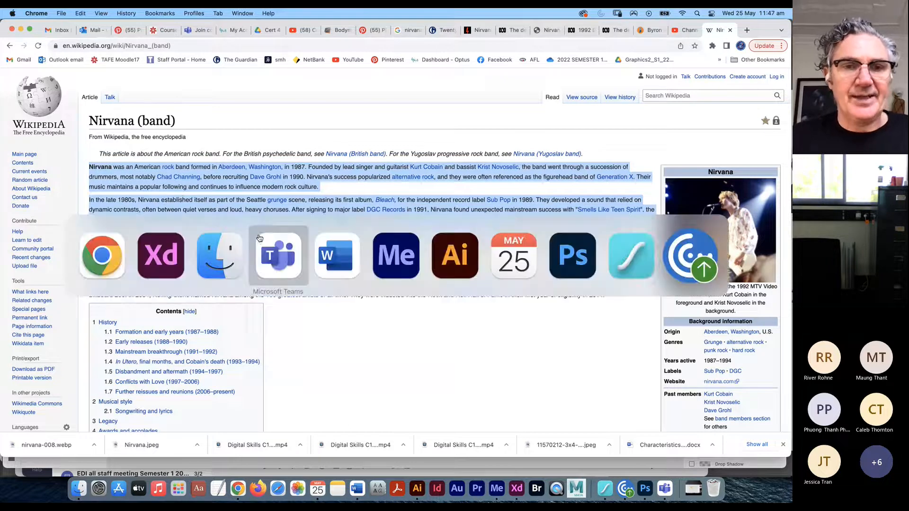
{"action": "left_click", "coordinate": [335, 243]}
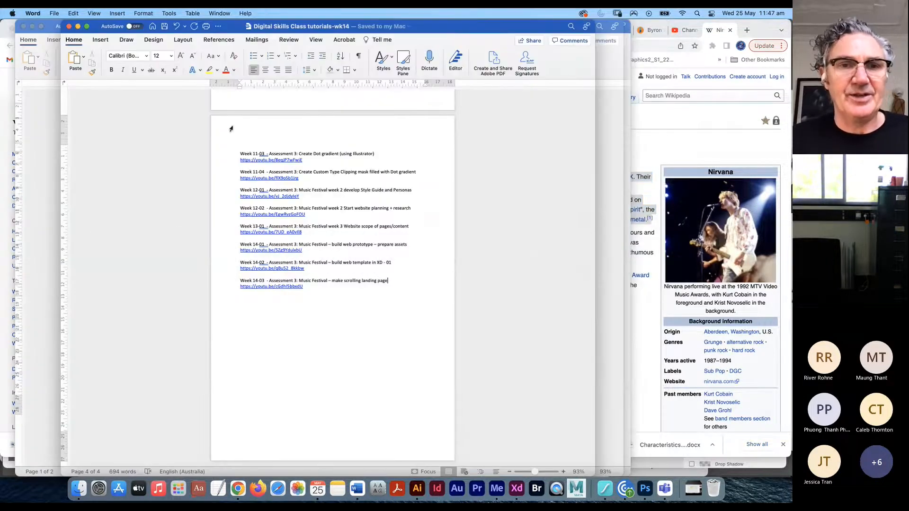
- Paste the Nirvana paragraphs below the band list and zoom to 156%
{"action": "key", "text": "super+grave"}
{"action": "left_click", "coordinate": [283, 261]}
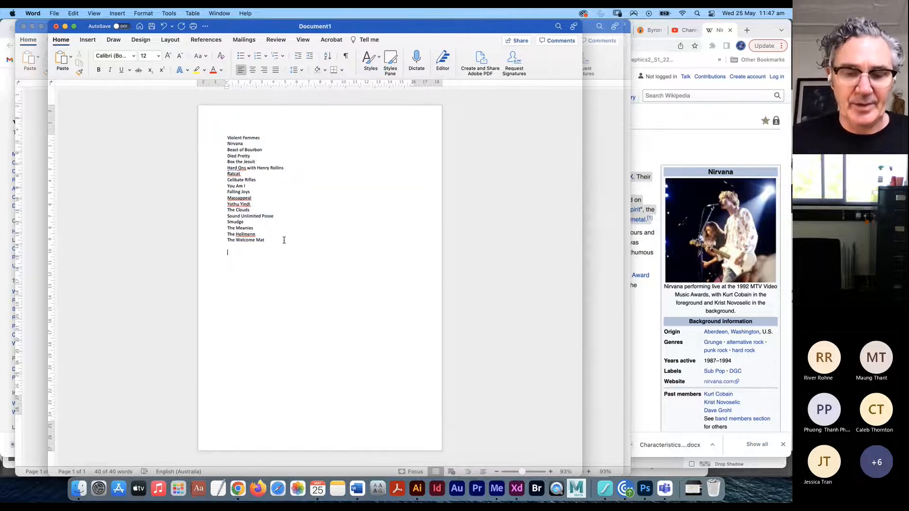
{"action": "key", "text": "super+v"}
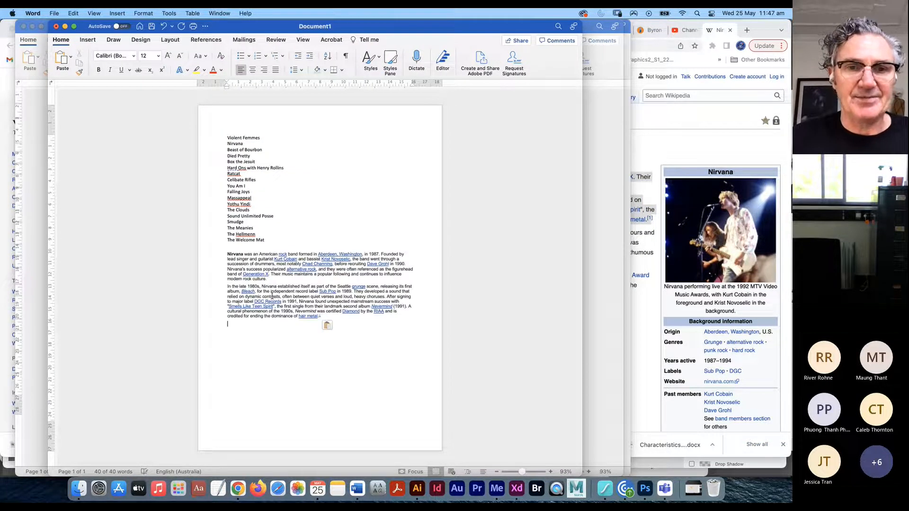
{"action": "key", "text": "super+equal"}
{"action": "key", "text": "super+equal"}
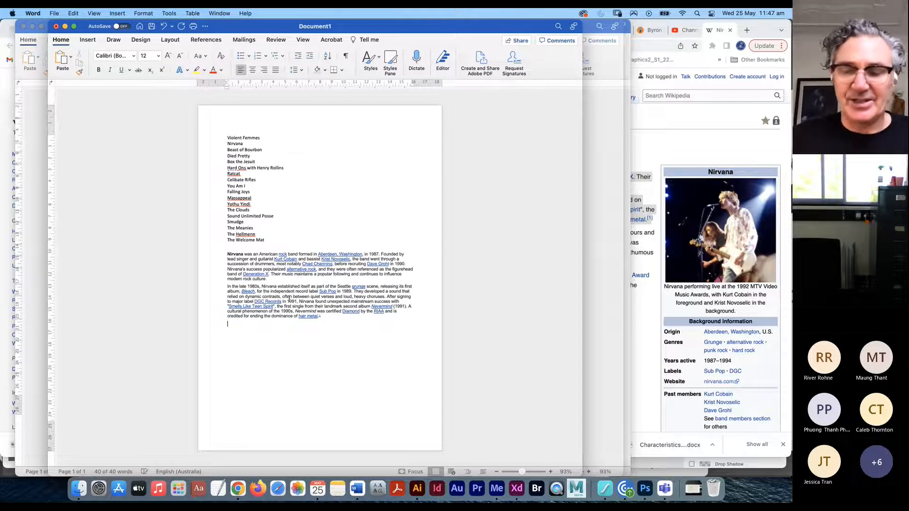
{"action": "left_click_drag", "start_coordinate": [520, 473], "coordinate": [518, 472]}
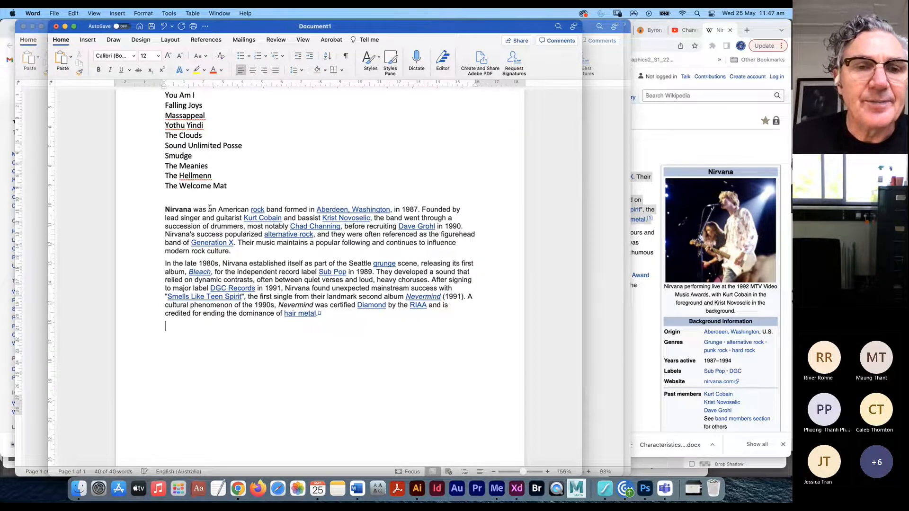
- Change 'was' to 'is', shorten the drummer passage to 'and drummer', and add a comma
{"action": "left_click_drag", "start_coordinate": [208, 209], "coordinate": [193, 210]}
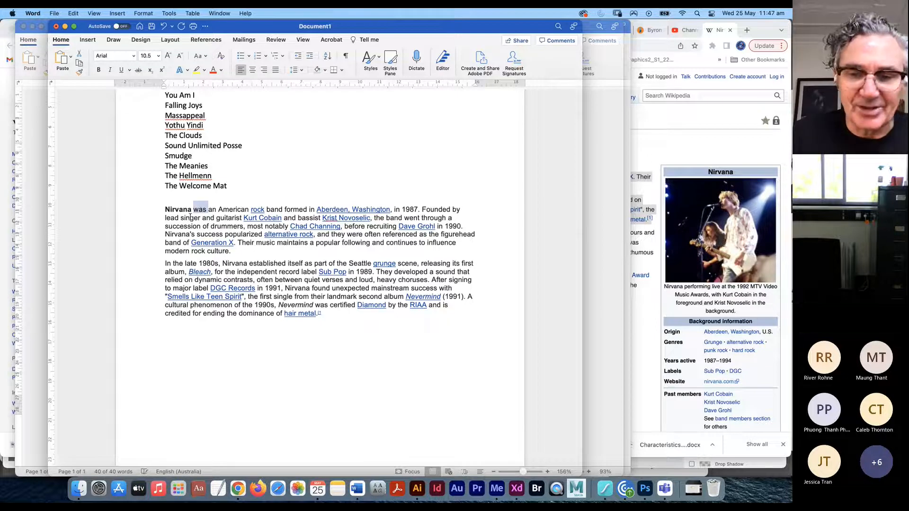
{"action": "type", "text": "is"}
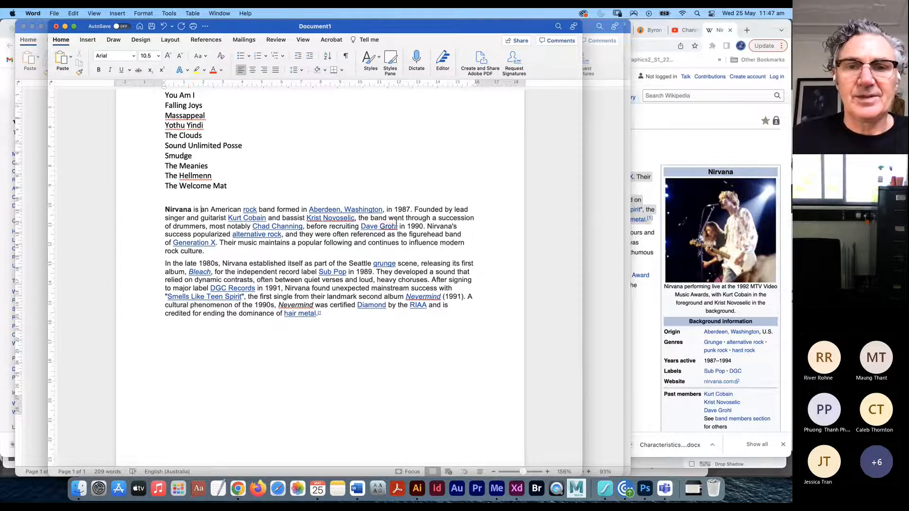
{"action": "left_click_drag", "start_coordinate": [358, 228], "coordinate": [359, 219]}
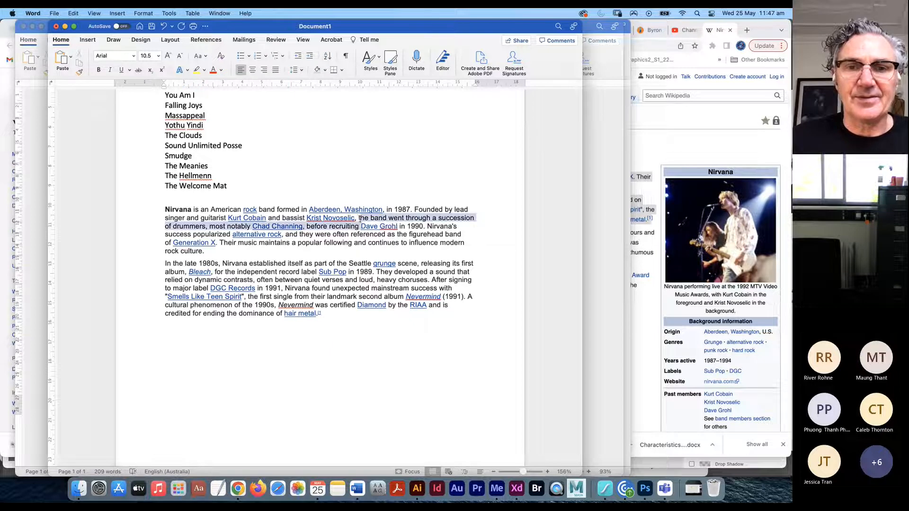
{"action": "type", "text": "and dr"}
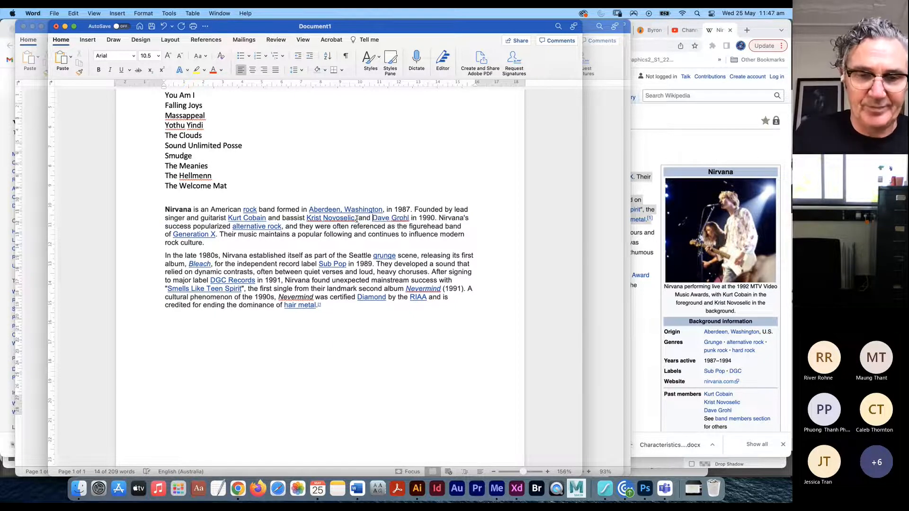
{"action": "type", "text": "ummer"}
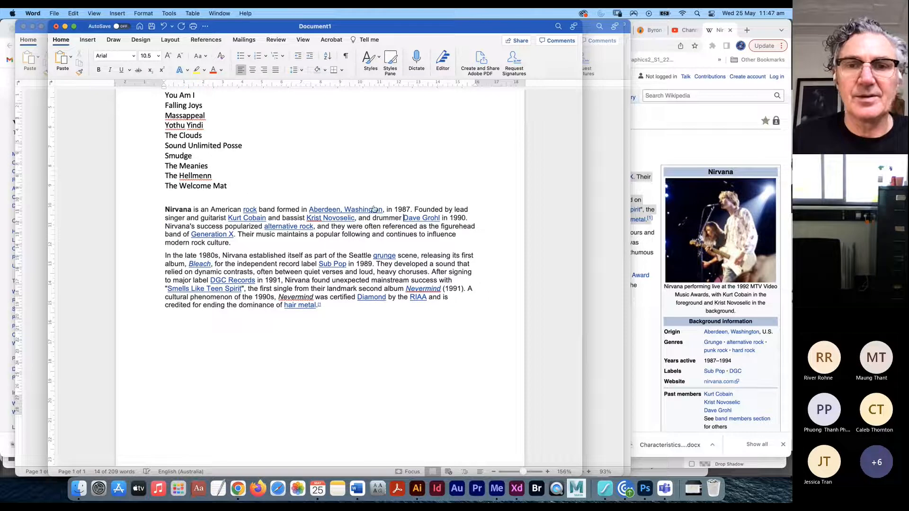
{"action": "left_click", "coordinate": [280, 218]}
{"action": "key", "text": "BackSpace"}
{"action": "key", "text": "BackSpace"}
{"action": "key", "text": "BackSpace"}
{"action": "key", "text": "BackSpace"}
{"action": "type", "text": ","}
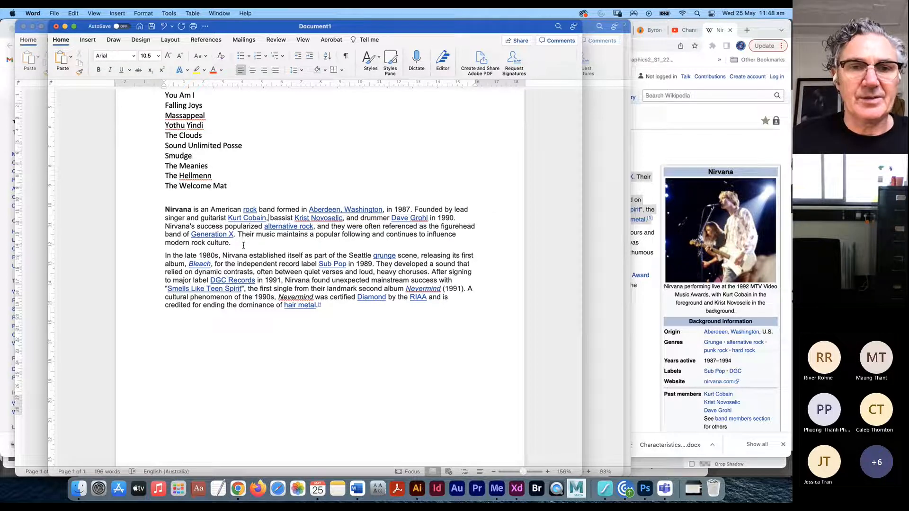
- Select the edited first paragraph and return to Adobe XD
{"action": "left_click_drag", "start_coordinate": [234, 243], "coordinate": [160, 213]}
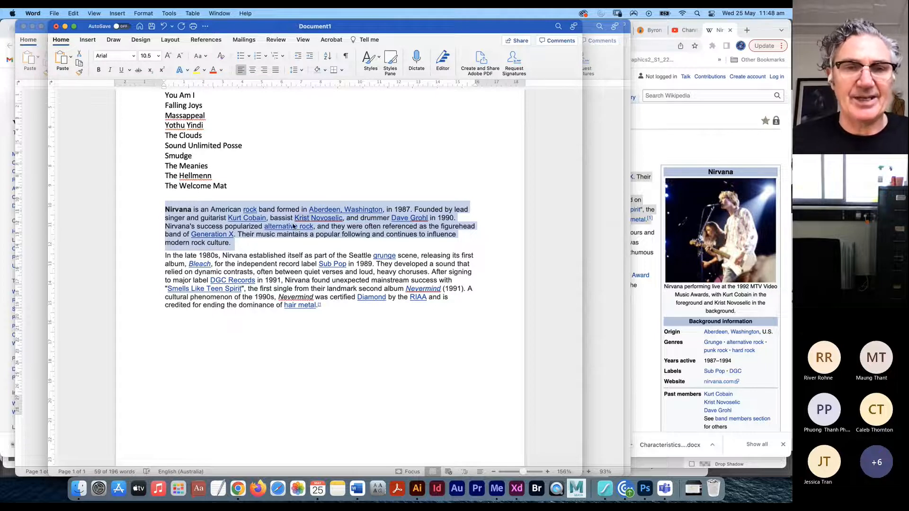
{"action": "key", "text": "super+Tab"}
{"action": "left_click", "coordinate": [216, 260]}
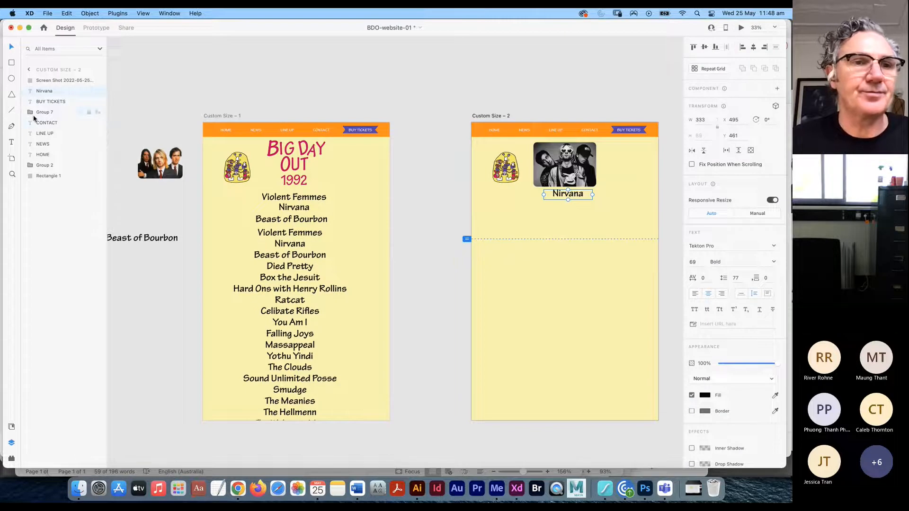
- Draw a 12 pt text box below the Nirvana heading and paste the biography, then undo it
{"action": "left_click_drag", "start_coordinate": [528, 204], "coordinate": [608, 235]}
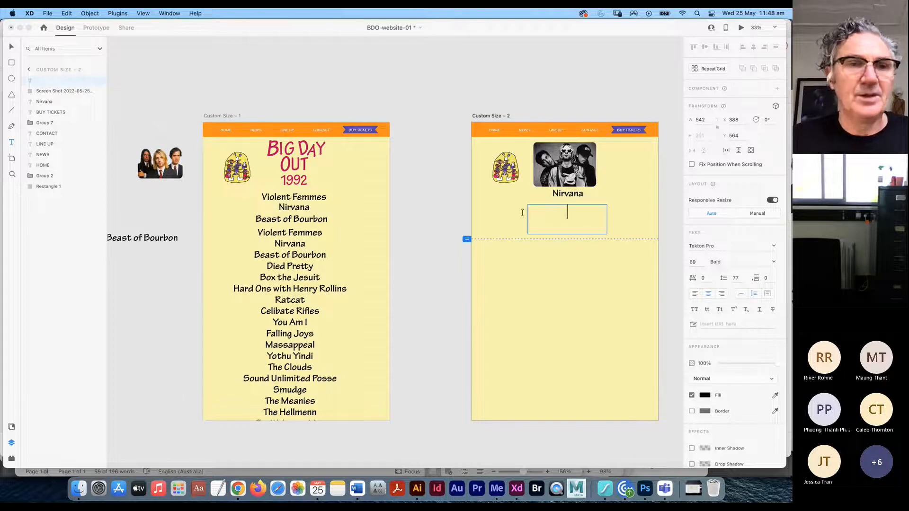
{"action": "left_click", "coordinate": [696, 262]}
{"action": "type", "text": "12"}
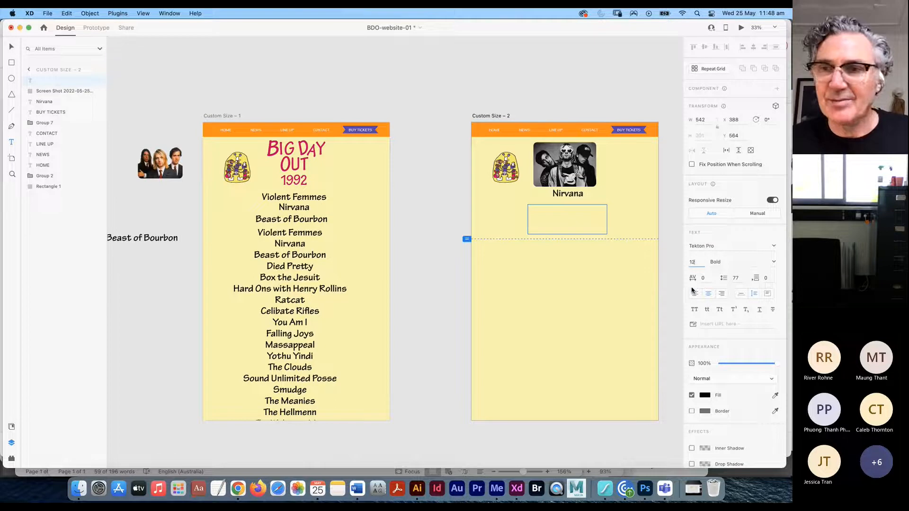
{"action": "key", "text": "Tab"}
{"action": "left_click", "coordinate": [571, 217]}
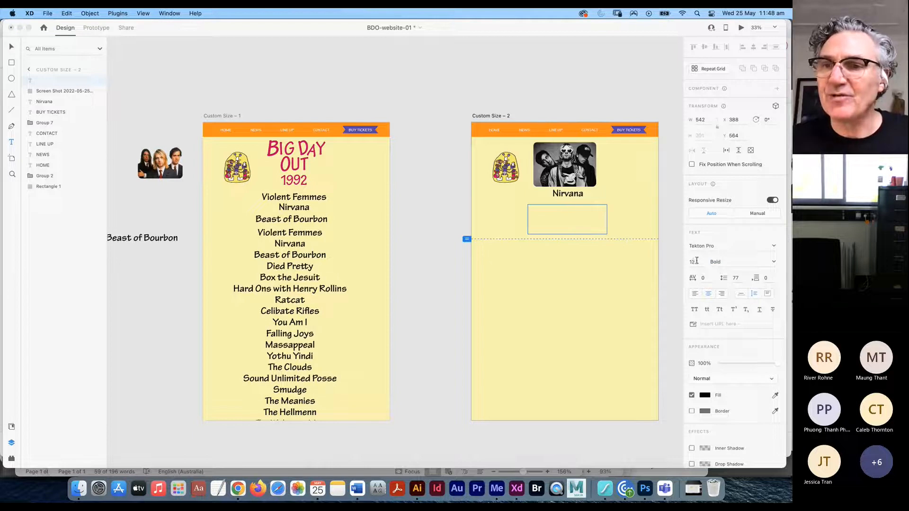
{"action": "key", "text": "super+v"}
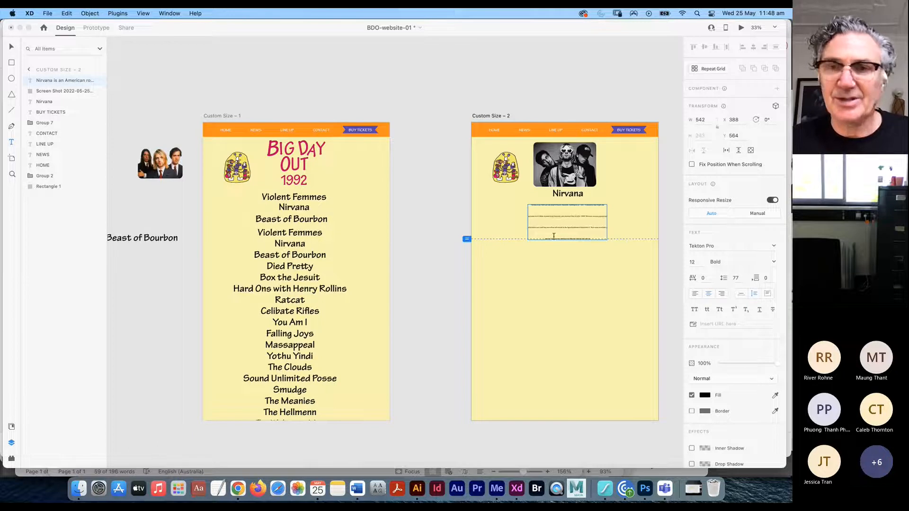
{"action": "left_click", "coordinate": [599, 219]}
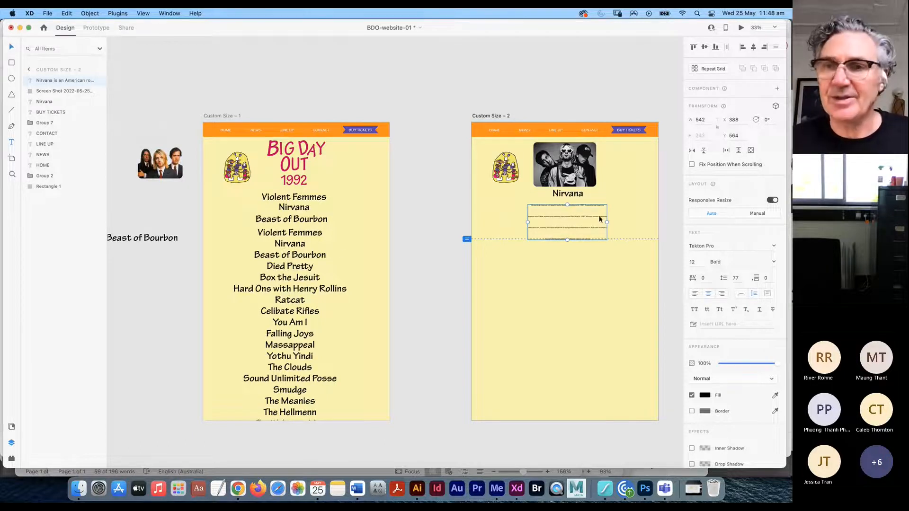
{"action": "key", "text": "super+z"}
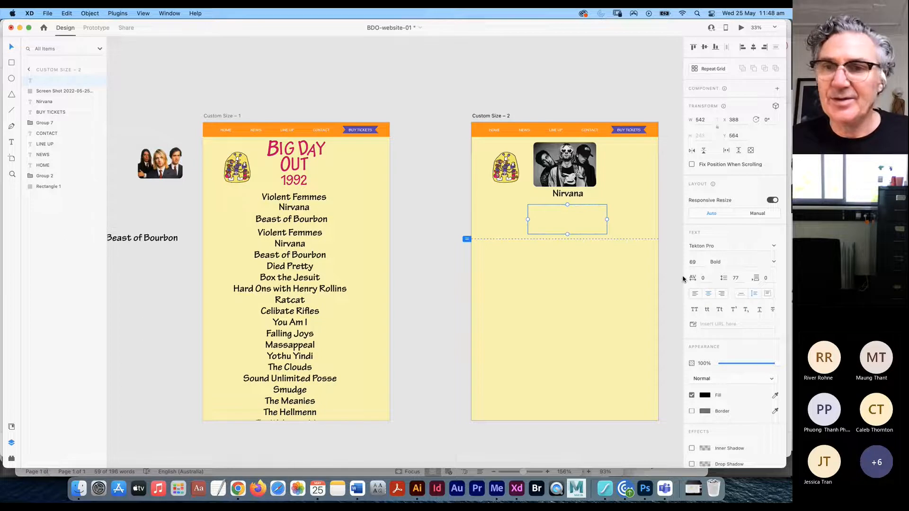
- Set font size and line spacing to 12, then paste the Nirvana biography into the box
{"action": "left_click", "coordinate": [737, 279]}
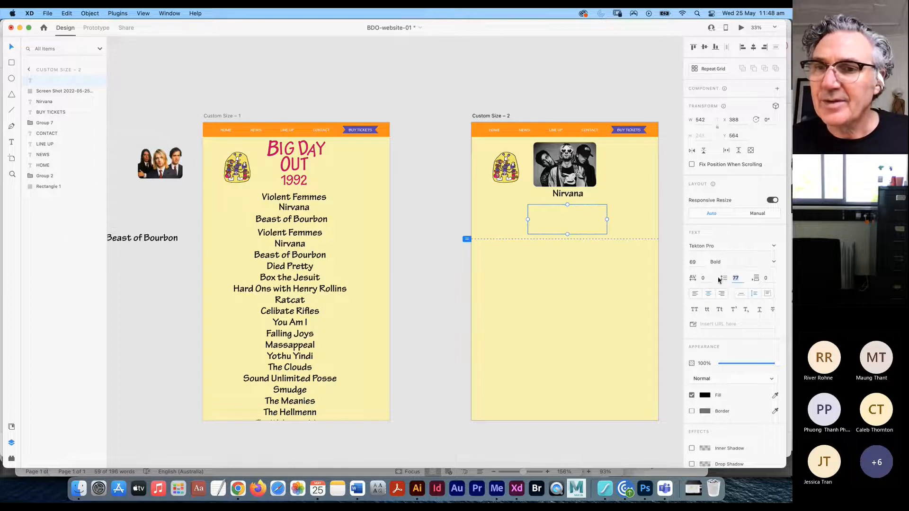
{"action": "left_click", "coordinate": [695, 261]}
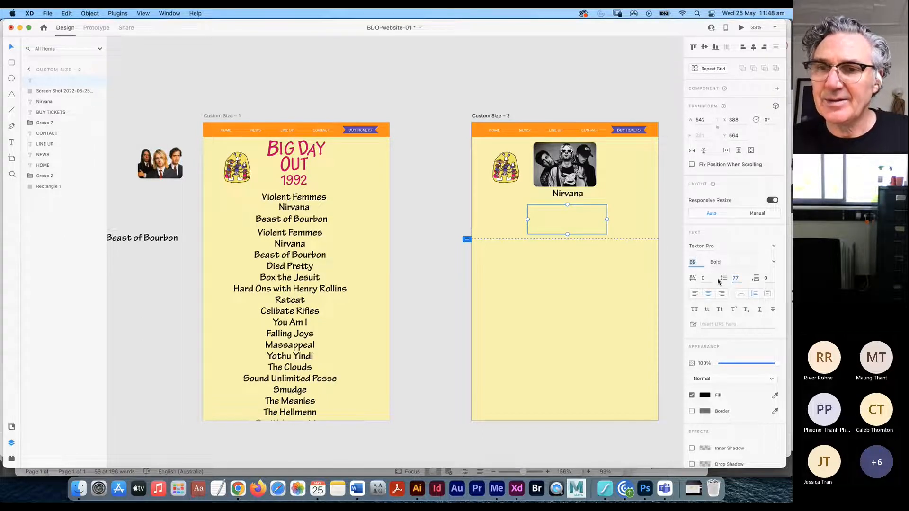
{"action": "type", "text": "12"}
{"action": "left_click", "coordinate": [742, 280]}
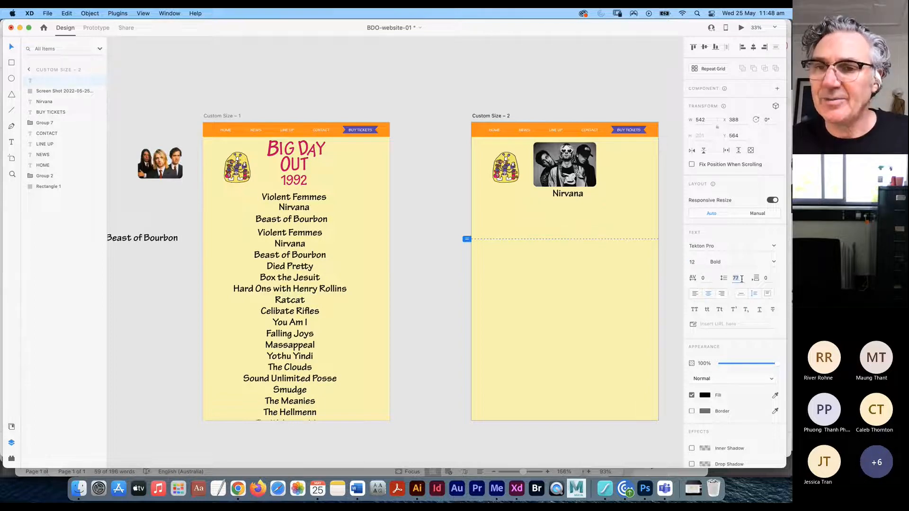
{"action": "type", "text": "12"}
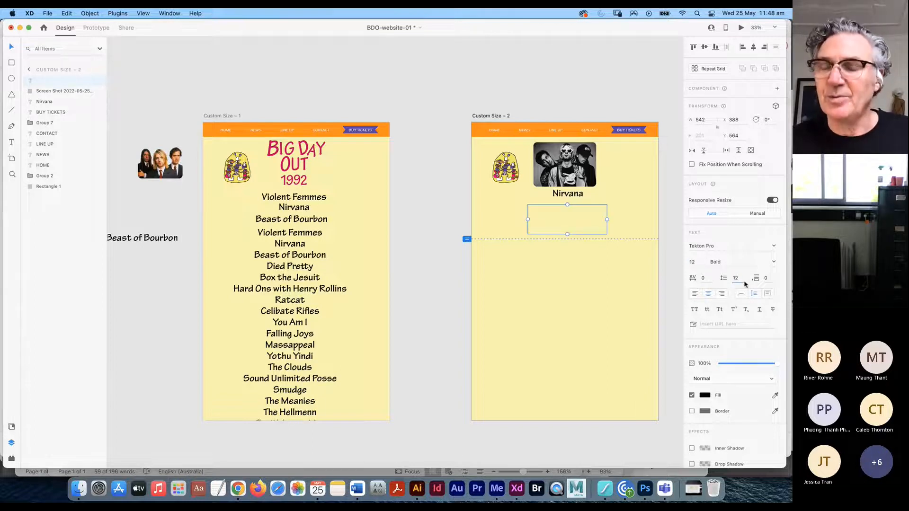
{"action": "left_click", "coordinate": [566, 213]}
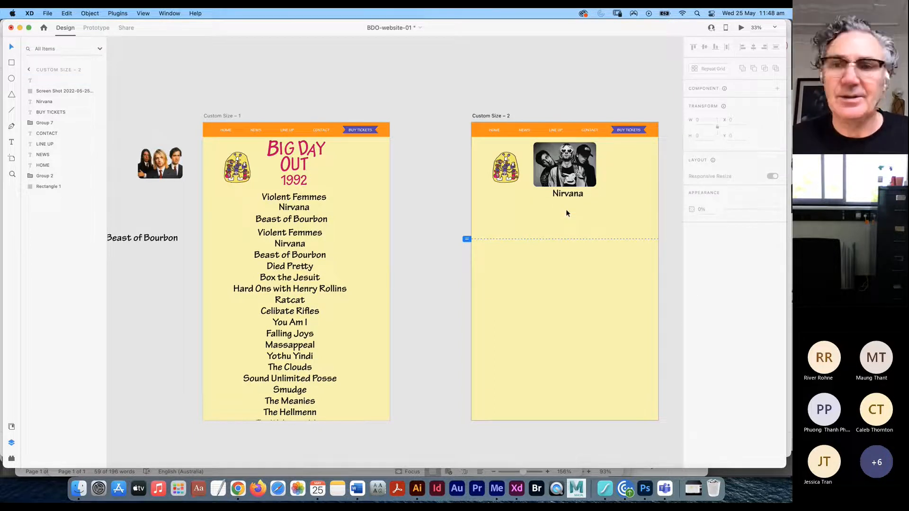
{"action": "double_click", "coordinate": [566, 211]}
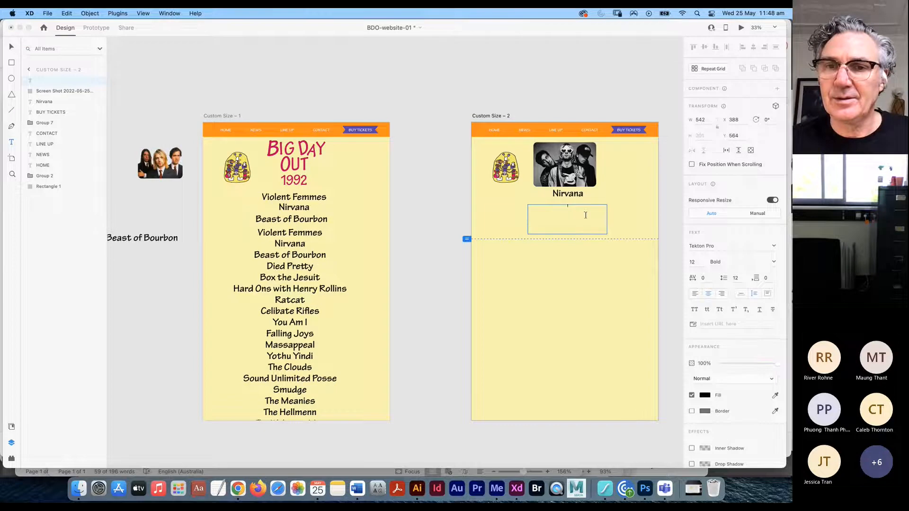
{"action": "key", "text": "super+v"}
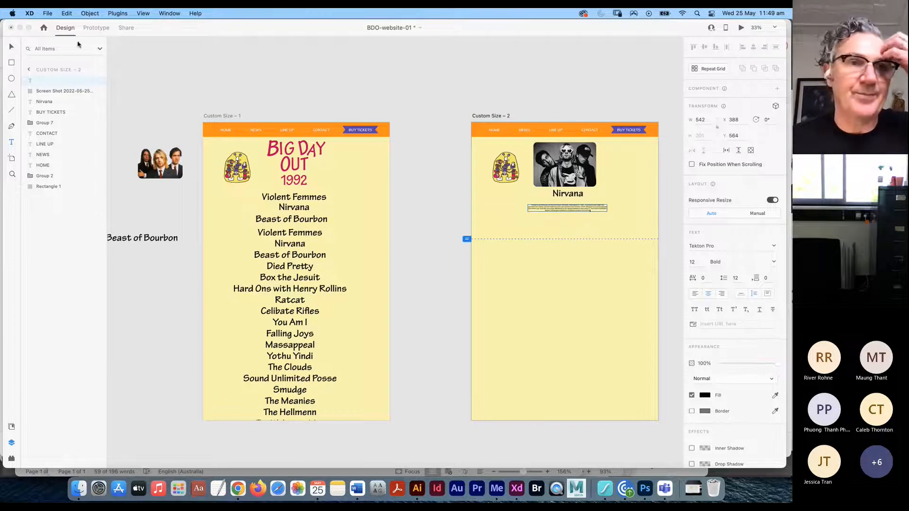
{"action": "key", "text": "Escape"}
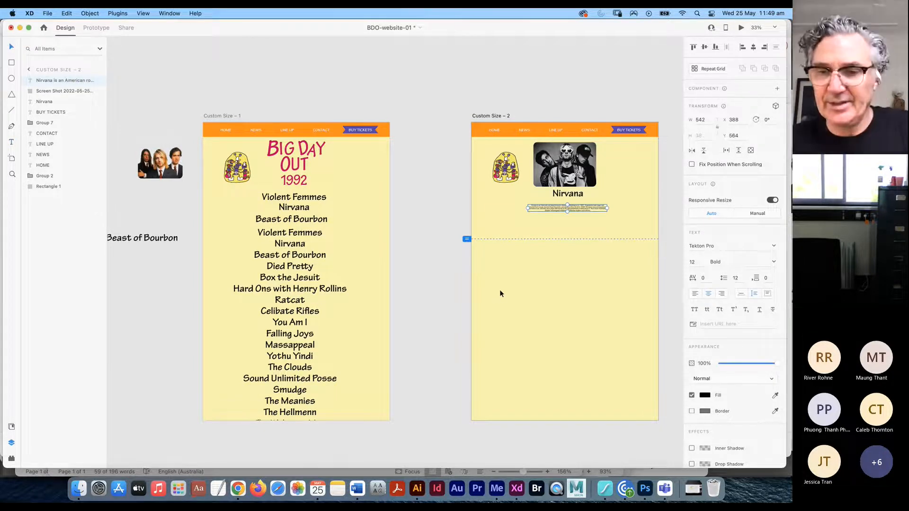
{"action": "scroll", "coordinate": [497, 290], "scroll_direction": "up", "scroll_amount": 6}
{"action": "left_click_drag", "start_coordinate": [538, 283], "coordinate": [158, 283]}
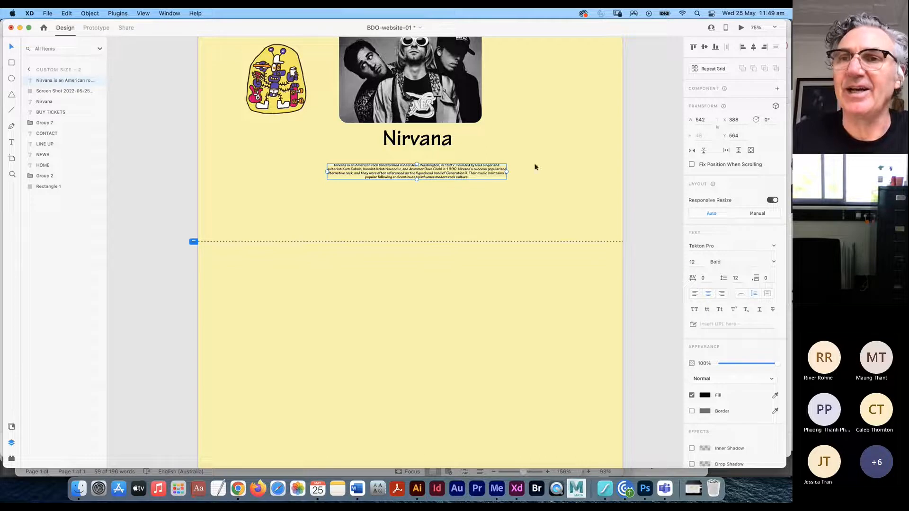
{"action": "left_click", "coordinate": [741, 28]}
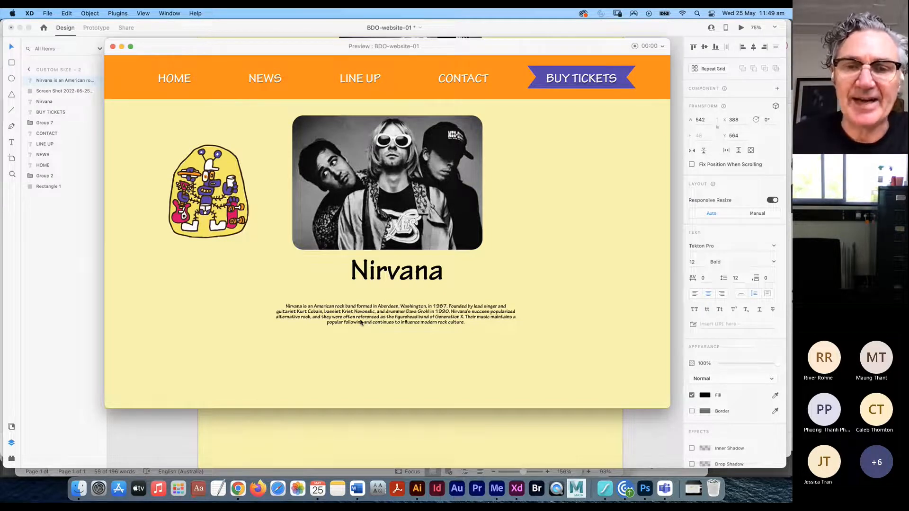
{"action": "left_click", "coordinate": [112, 46]}
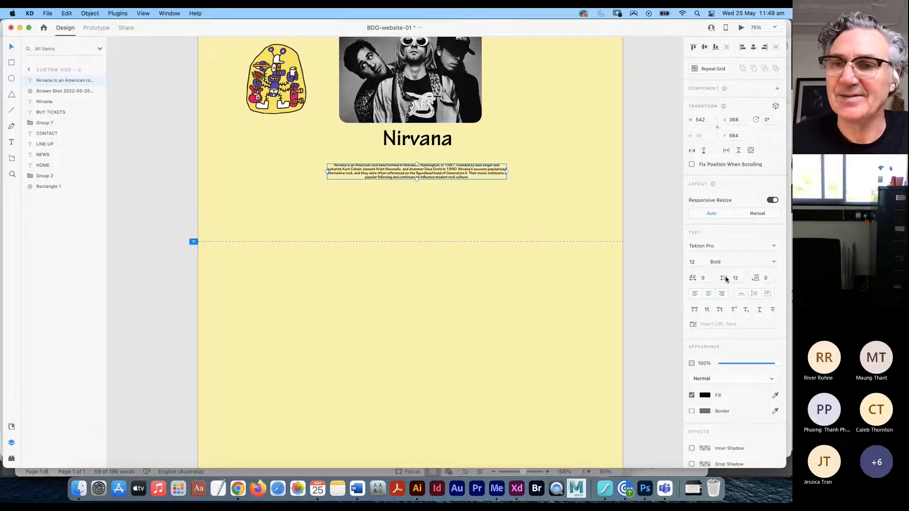
- Step the biography's font size up to 21 pt and its line spacing to 23
{"action": "left_click", "coordinate": [691, 261]}
{"action": "type", "text": "16"}
{"action": "key", "text": "Up"}
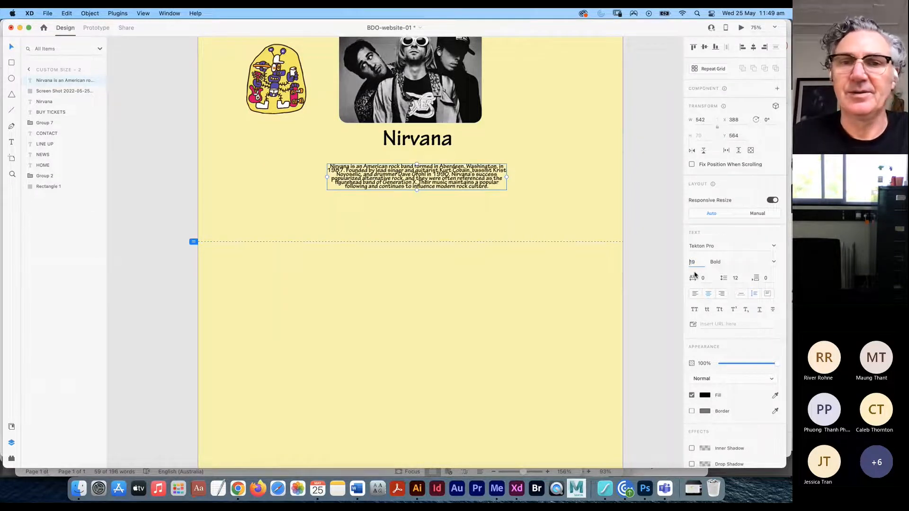
{"action": "key", "text": "Down"}
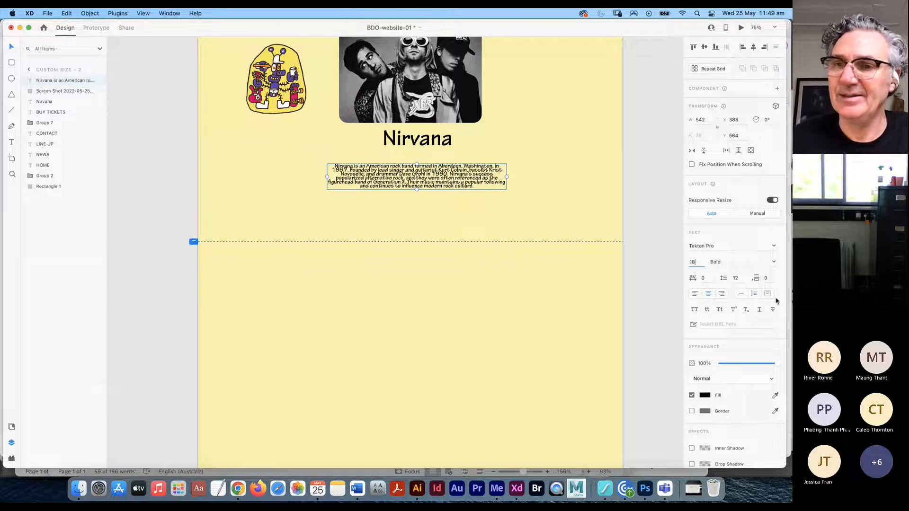
{"action": "key", "text": "Up"}
{"action": "key", "text": "Up"}
{"action": "key", "text": "Up"}
{"action": "key", "text": "Up"}
{"action": "key", "text": "Up"}
{"action": "key", "text": "Up"}
{"action": "key", "text": "Up"}
{"action": "key", "text": "Up"}
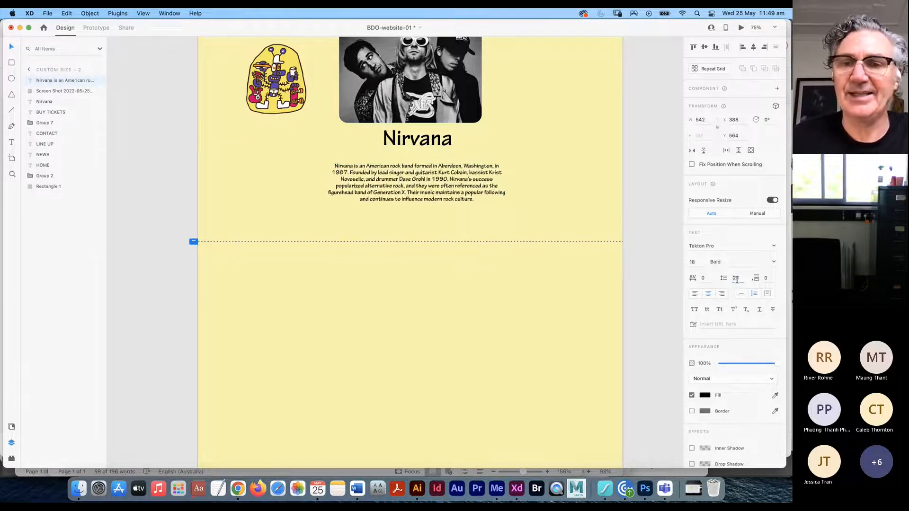
{"action": "key", "text": "Up"}
{"action": "key", "text": "Up"}
{"action": "key", "text": "Up"}
{"action": "key", "text": "Up"}
{"action": "key", "text": "Up"}
{"action": "key", "text": "Up"}
{"action": "key", "text": "Down"}
{"action": "key", "text": "Down"}
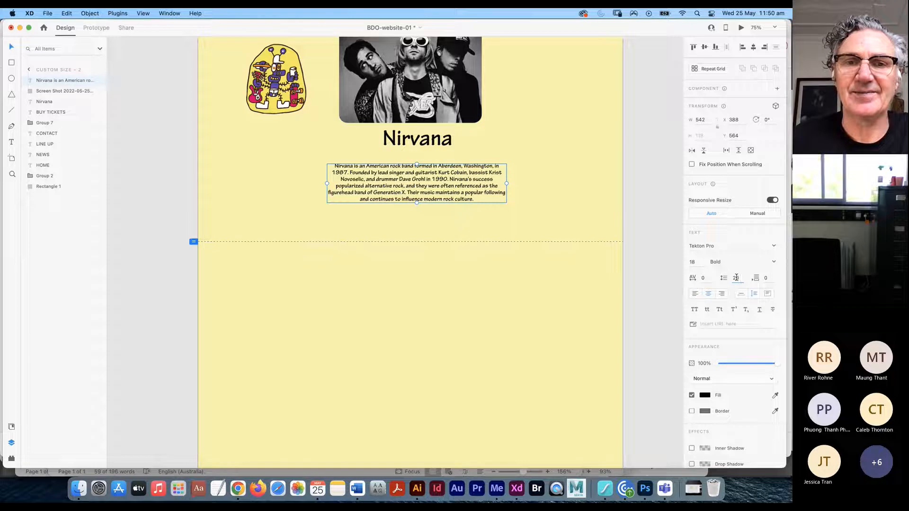
{"action": "left_click", "coordinate": [694, 262]}
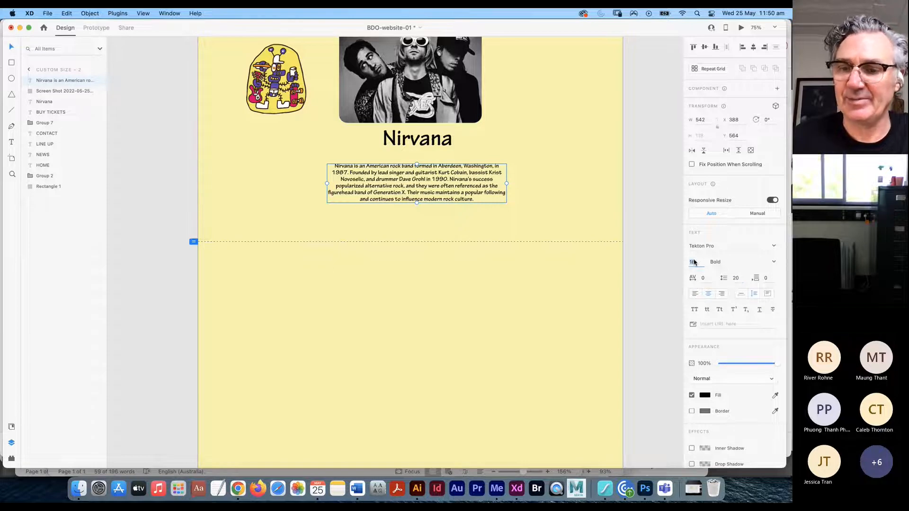
{"action": "key", "text": "Up"}
{"action": "key", "text": "Up"}
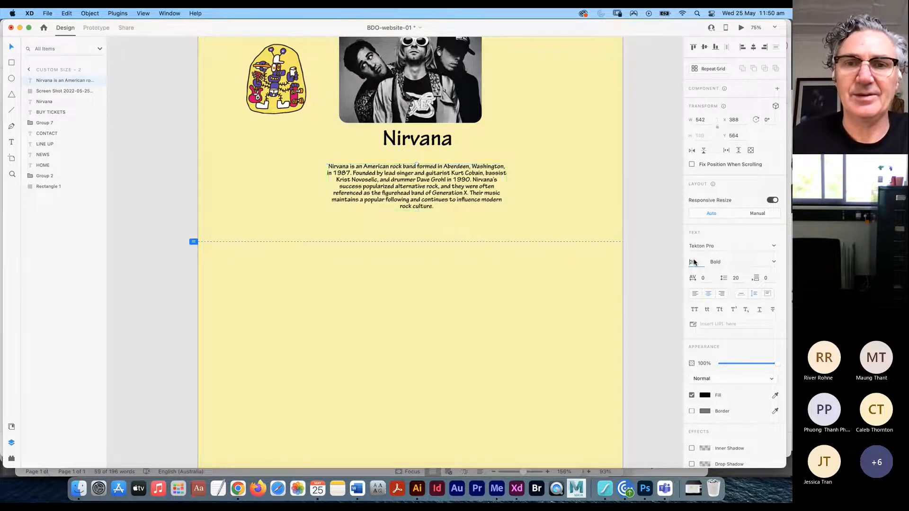
{"action": "key", "text": "Up"}
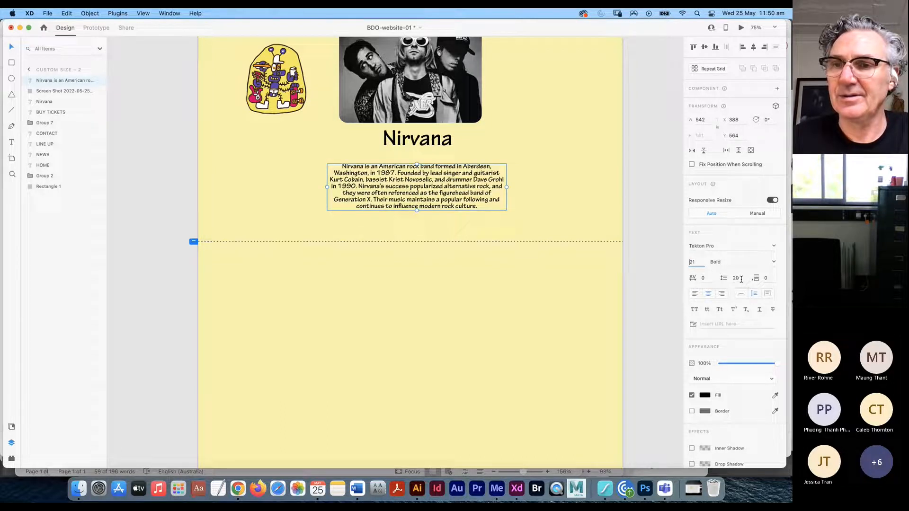
{"action": "key", "text": "Up"}
{"action": "key", "text": "Up"}
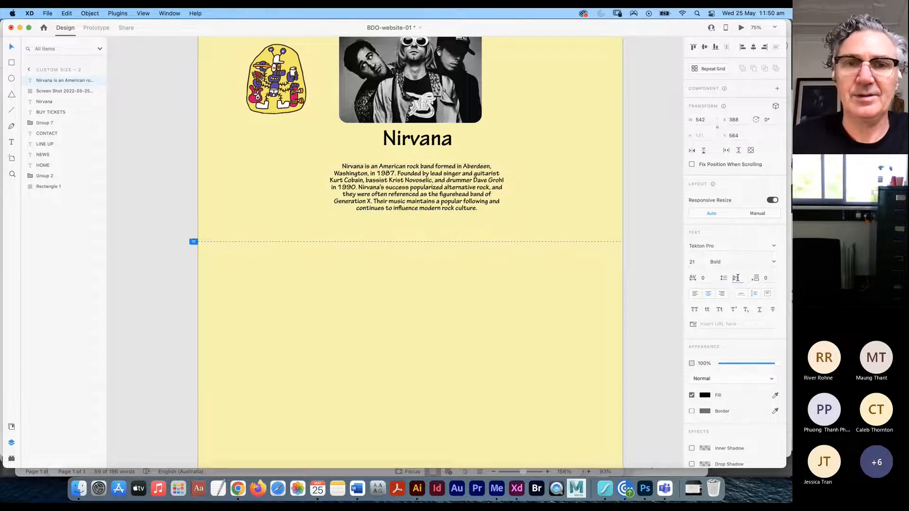
{"action": "key", "text": "Up"}
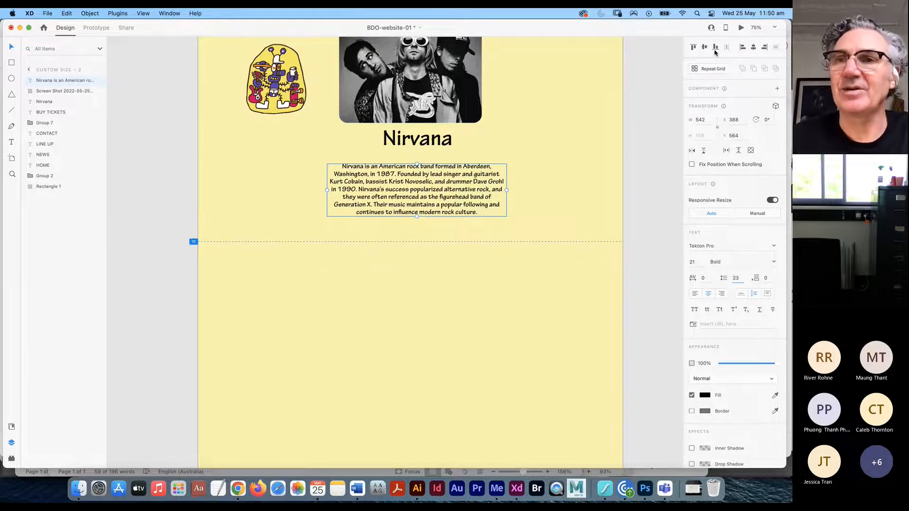
{"action": "left_click", "coordinate": [741, 28]}
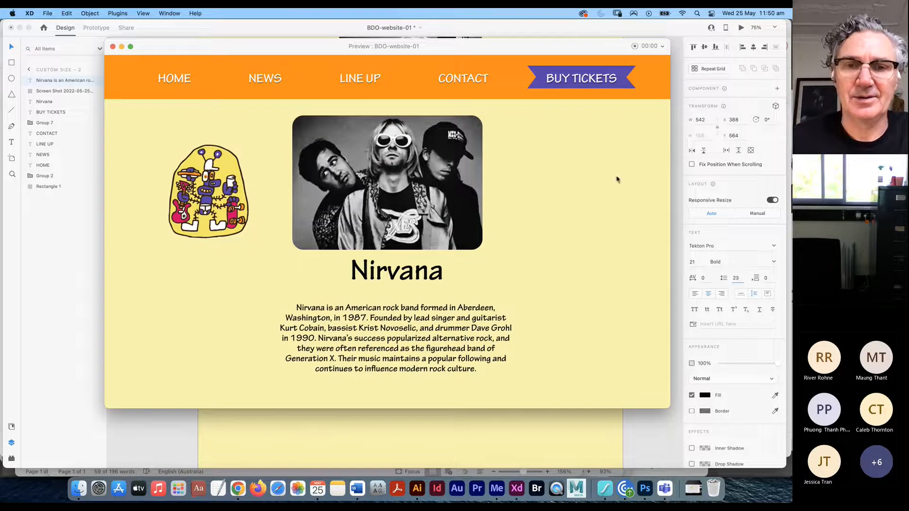
{"action": "scroll", "coordinate": [411, 351], "scroll_direction": "down", "scroll_amount": 5}
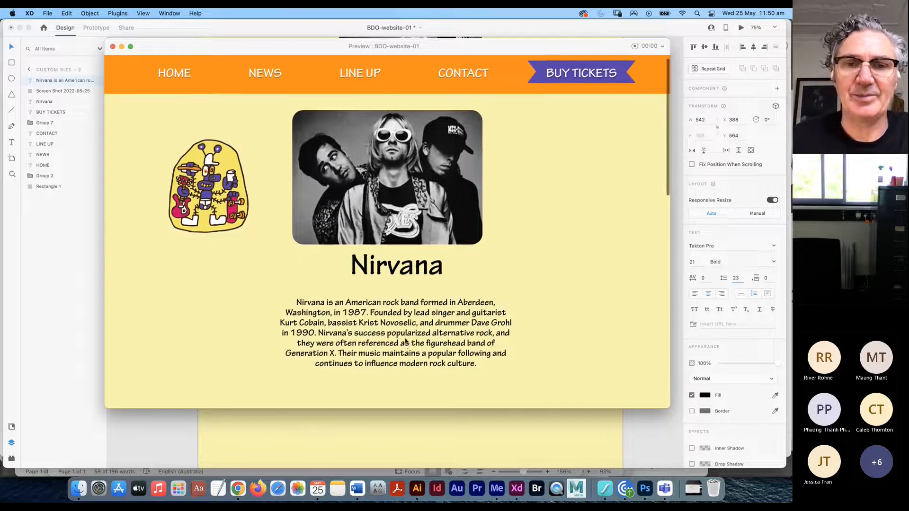
{"action": "scroll", "coordinate": [401, 206], "scroll_direction": "down", "scroll_amount": 5}
{"action": "scroll", "coordinate": [416, 203], "scroll_direction": "up", "scroll_amount": 10}
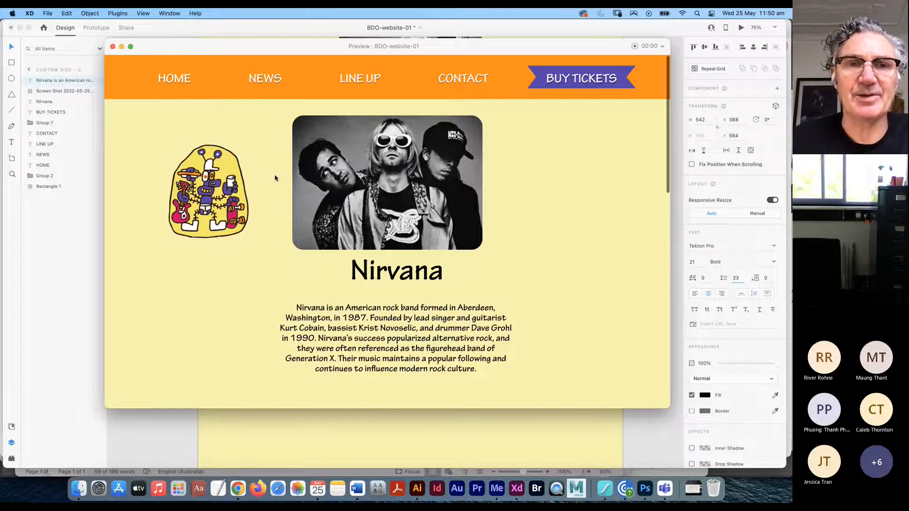
{"action": "left_click", "coordinate": [122, 48]}
{"action": "left_click", "coordinate": [281, 108]}
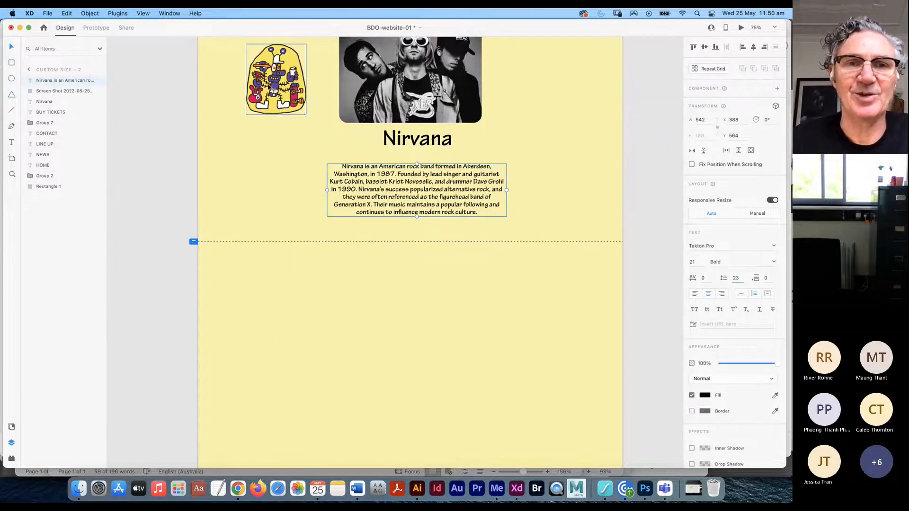
- Delete the festival artwork and move the biography paragraph up under the Nirvana heading
{"action": "key", "text": "Delete"}
{"action": "left_click", "coordinate": [418, 201]}
{"action": "left_click_drag", "start_coordinate": [418, 199], "coordinate": [418, 186]}
- Draw a borderless white rectangle, send it behind the Nirvana content, and narrow it symmetrically
{"action": "left_click_drag", "start_coordinate": [398, 254], "coordinate": [369, 363]}
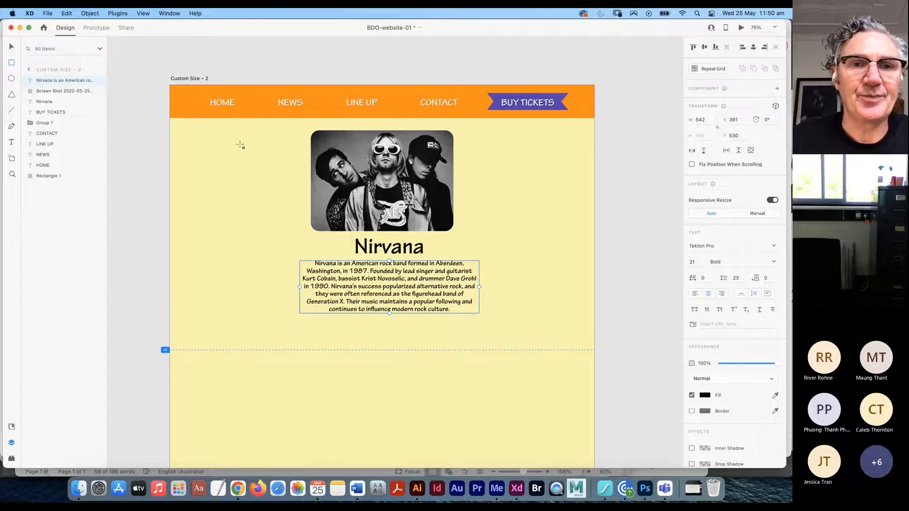
{"action": "mouse_move", "coordinate": [231, 147]}
{"action": "left_mouse_down"}
{"action": "mouse_move", "coordinate": [461, 255]}
{"action": "mouse_move", "coordinate": [517, 269]}
{"action": "mouse_move", "coordinate": [542, 297]}
{"action": "left_mouse_up"}
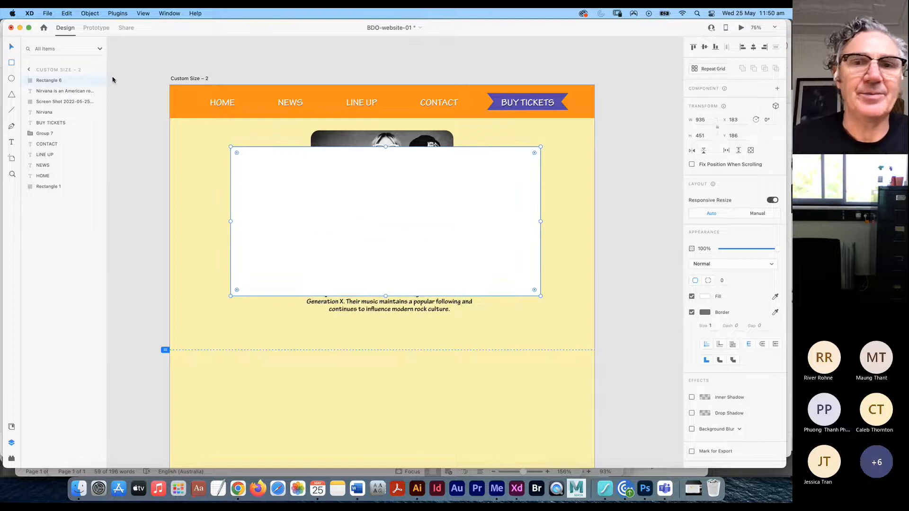
{"action": "left_click_drag", "start_coordinate": [429, 209], "coordinate": [425, 208]}
{"action": "left_click", "coordinate": [692, 313]}
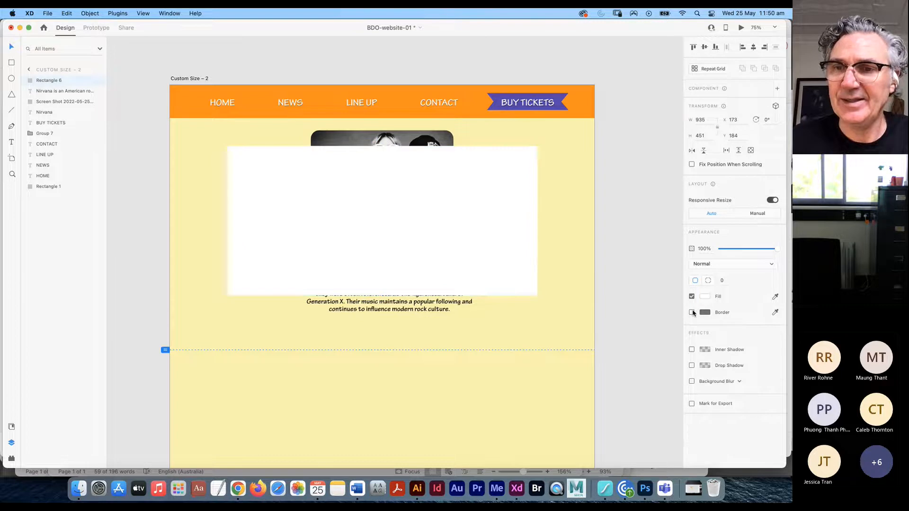
{"action": "left_click_drag", "start_coordinate": [57, 81], "coordinate": [62, 122]}
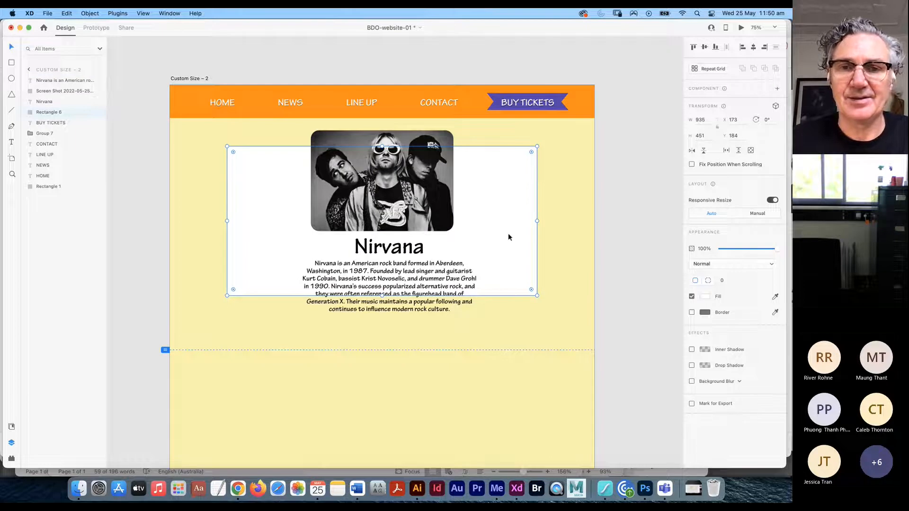
{"action": "left_click_drag", "start_coordinate": [490, 224], "coordinate": [491, 241]}
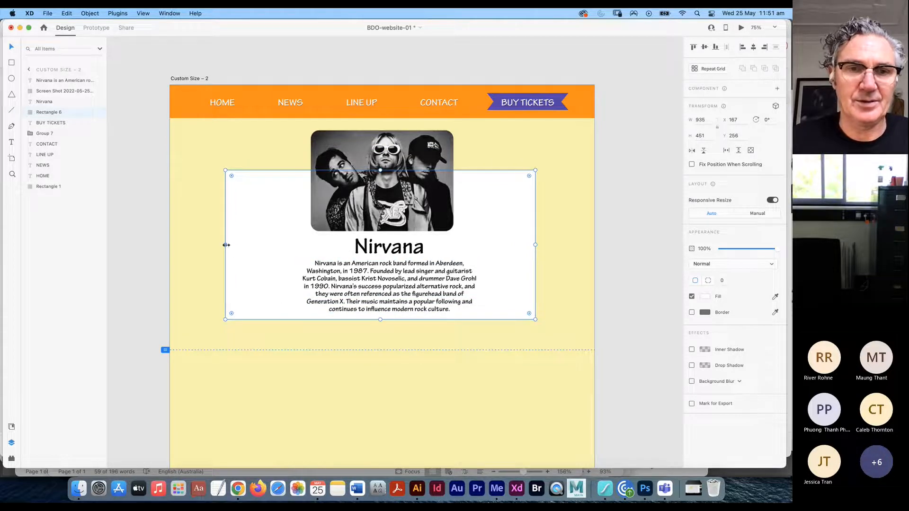
{"action": "left_click_drag", "start_coordinate": [227, 245], "coordinate": [233, 246]}
{"action": "left_click_drag", "start_coordinate": [243, 246], "coordinate": [260, 258]}
- Centre the Nirvana photo, heading and paragraph horizontally on the white card
{"action": "left_click", "coordinate": [402, 296]}
{"action": "left_click_drag", "start_coordinate": [403, 295], "coordinate": [394, 295]}
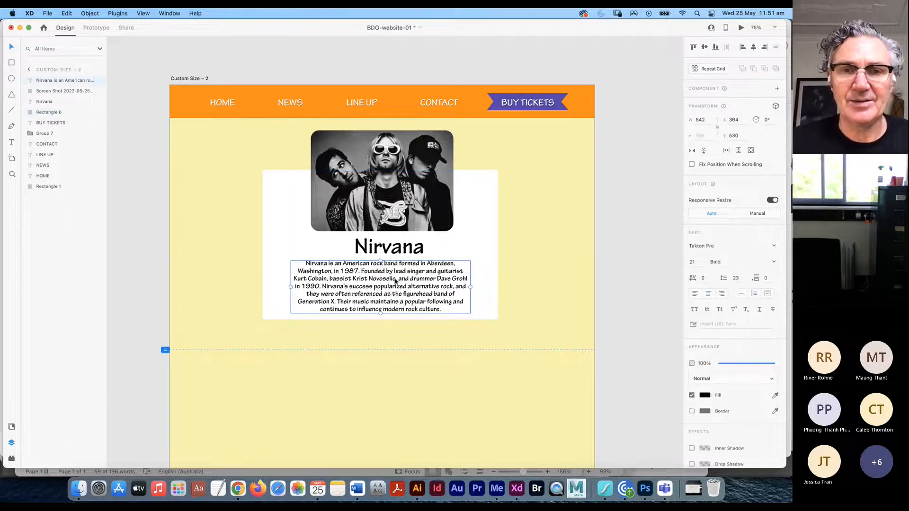
{"action": "left_click", "coordinate": [400, 253], "text": "shift"}
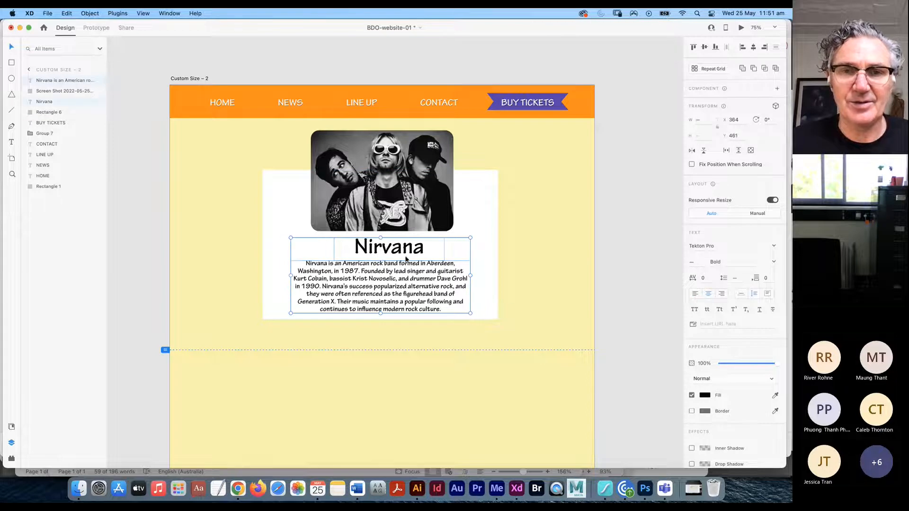
{"action": "left_click", "coordinate": [544, 233]}
{"action": "left_click", "coordinate": [400, 253]}
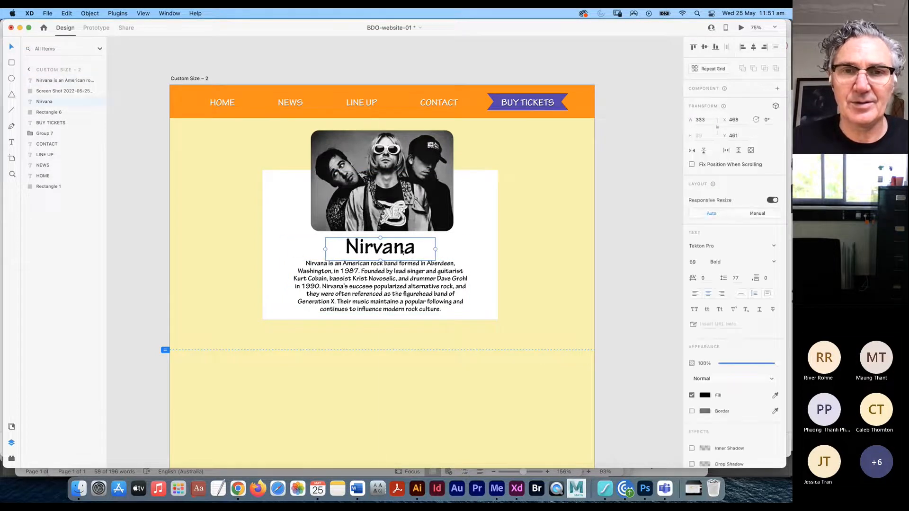
{"action": "left_click_drag", "start_coordinate": [398, 247], "coordinate": [400, 248]}
{"action": "left_click_drag", "start_coordinate": [405, 214], "coordinate": [399, 215]}
{"action": "left_click", "coordinate": [387, 252], "text": "shift"}
{"action": "left_click", "coordinate": [386, 281], "text": "shift"}
{"action": "left_click", "coordinate": [277, 233], "text": "shift"}
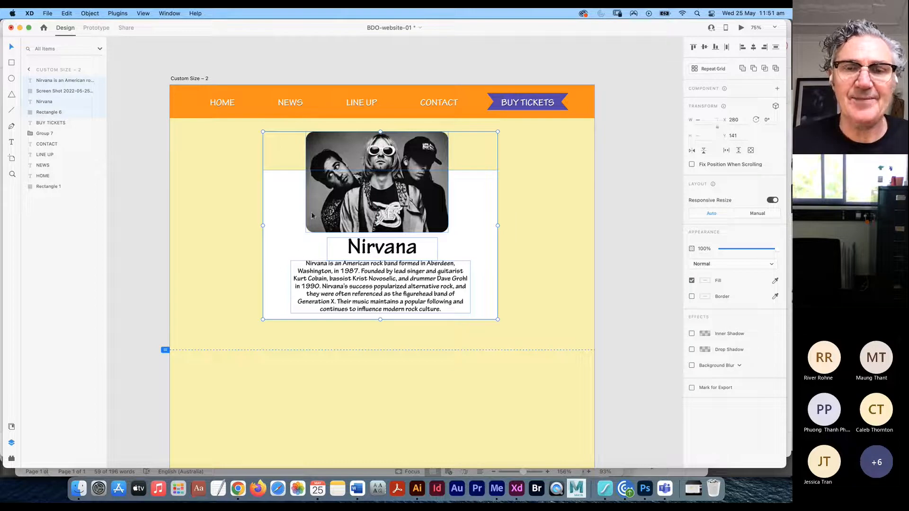
{"action": "left_click", "coordinate": [752, 47]}
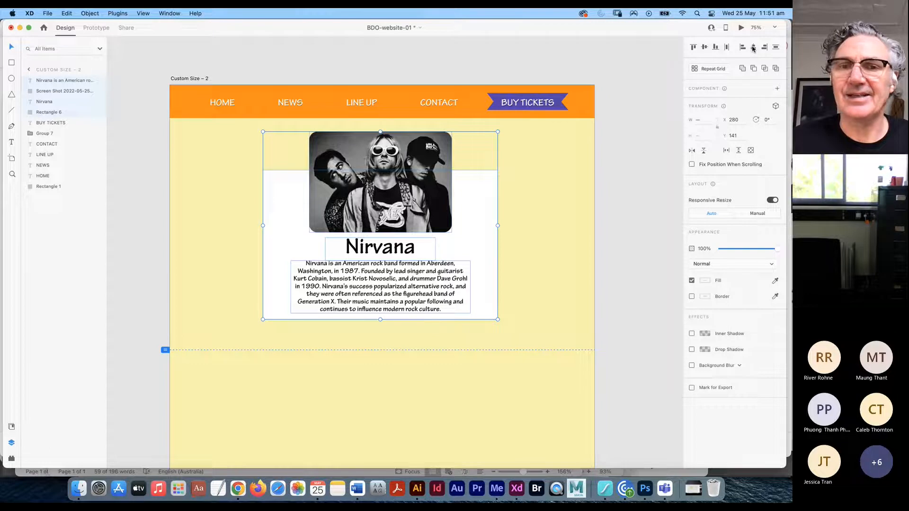
{"action": "left_click", "coordinate": [615, 246]}
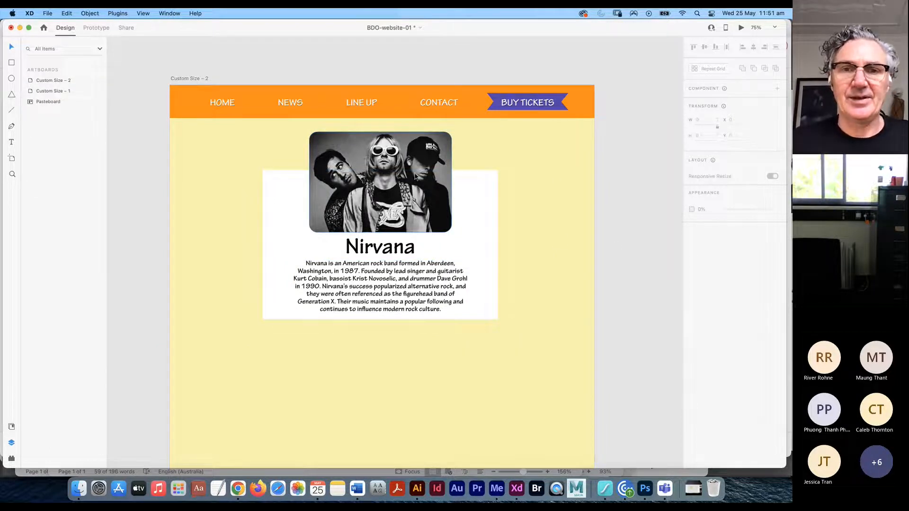
- Group the photo, heading, paragraph and white card, and shift the group slightly left
{"action": "left_click", "coordinate": [431, 201]}
{"action": "left_click", "coordinate": [402, 251], "text": "shift"}
{"action": "left_click", "coordinate": [399, 280], "text": "shift"}
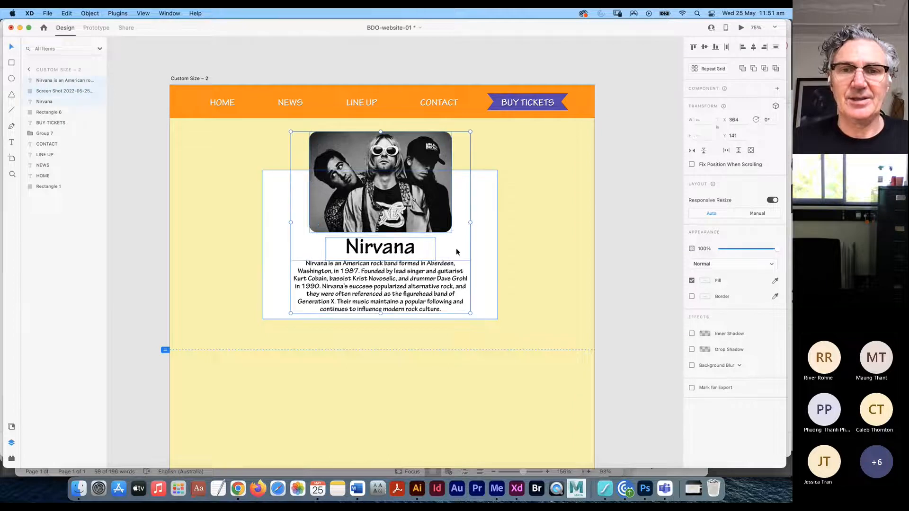
{"action": "left_click", "coordinate": [489, 247], "text": "shift"}
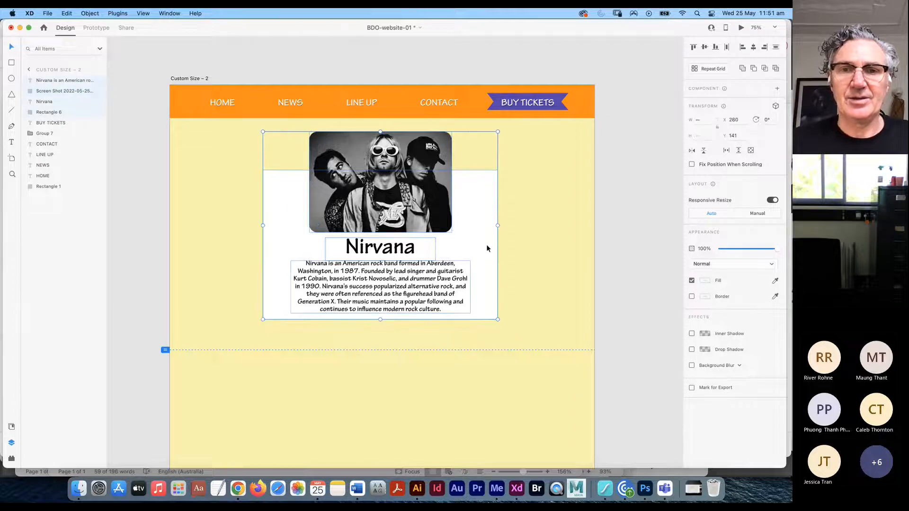
{"action": "left_click", "coordinate": [92, 13]}
{"action": "left_click", "coordinate": [90, 26]}
{"action": "left_click_drag", "start_coordinate": [412, 197], "coordinate": [410, 198]}
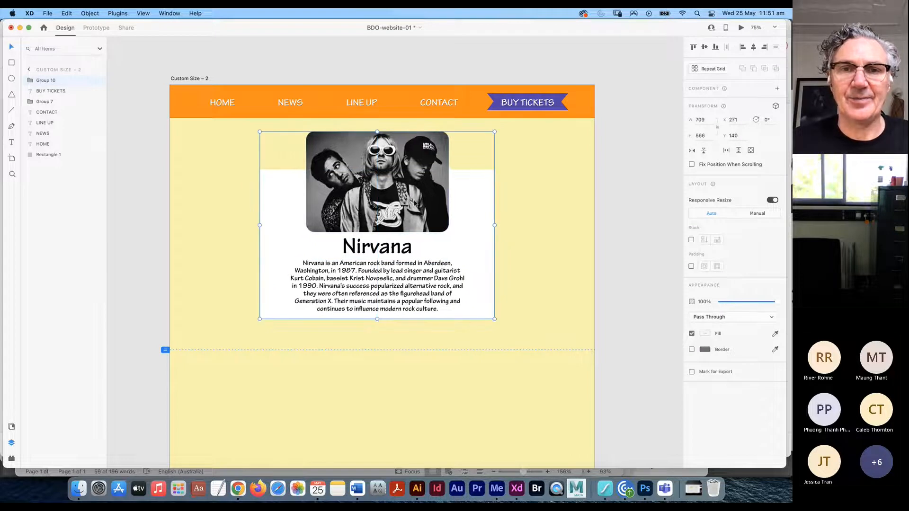
{"action": "left_click", "coordinate": [617, 209]}
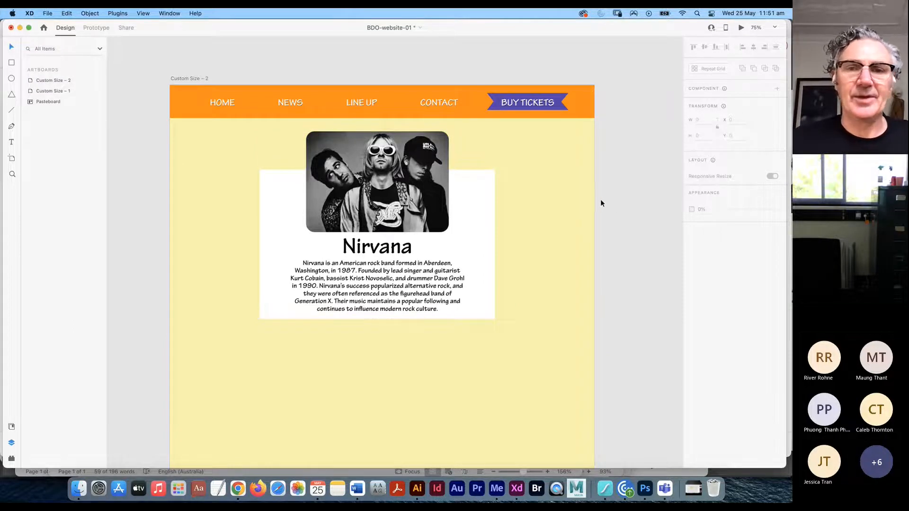
{"action": "key", "text": "super+0"}
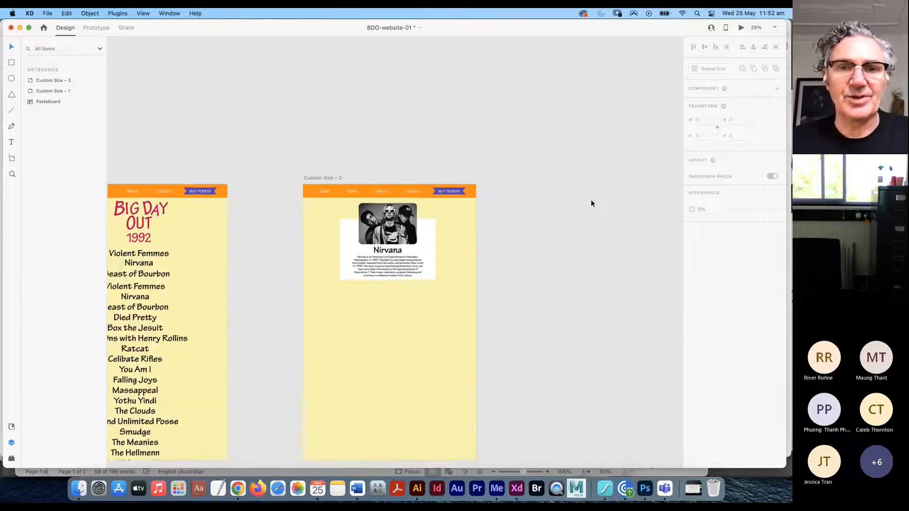
- Drag the bottom edge of artboard Custom Size – 2 up to about 801 px tall
{"action": "left_click", "coordinate": [428, 309]}
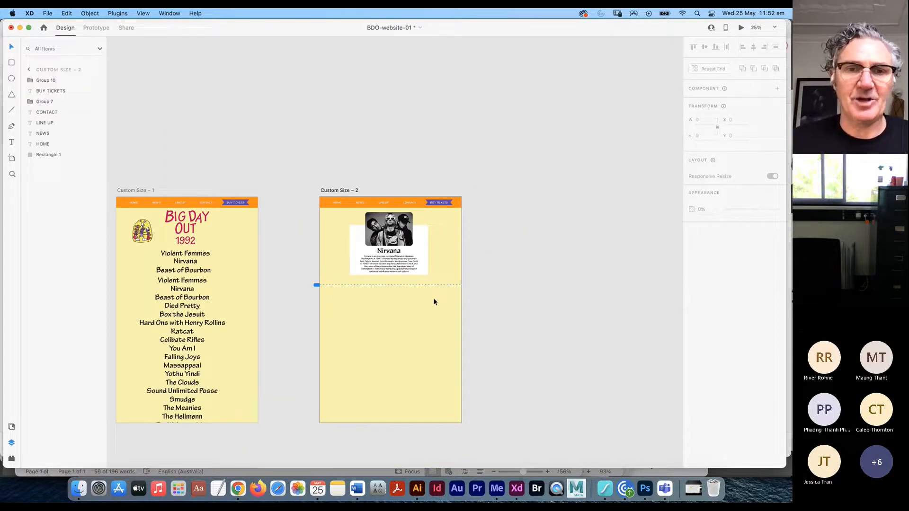
{"action": "left_click", "coordinate": [12, 158]}
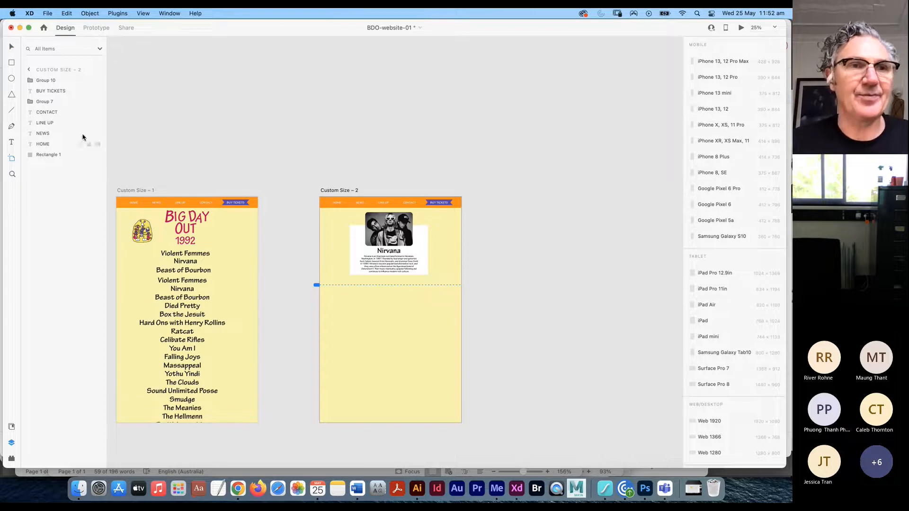
{"action": "left_click", "coordinate": [11, 47]}
{"action": "left_click", "coordinate": [333, 189]}
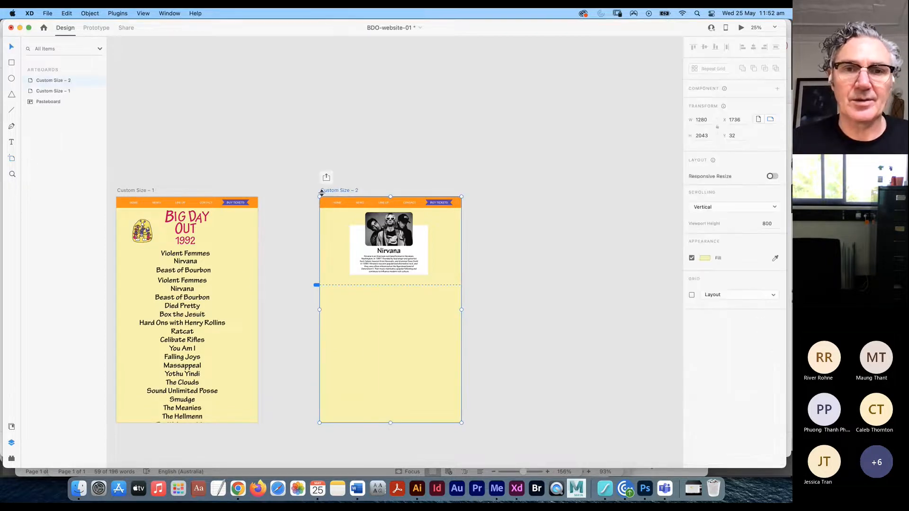
{"action": "left_click", "coordinate": [11, 158]}
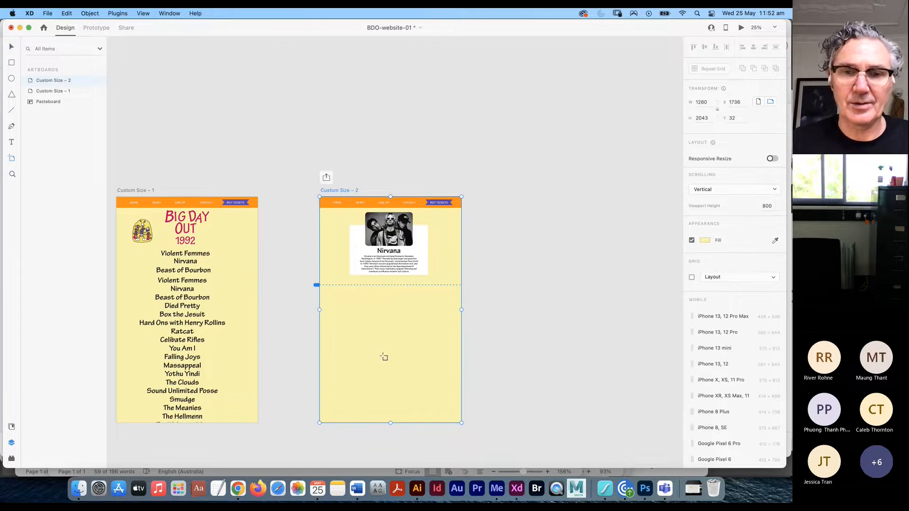
{"action": "left_click_drag", "start_coordinate": [391, 422], "coordinate": [398, 286]}
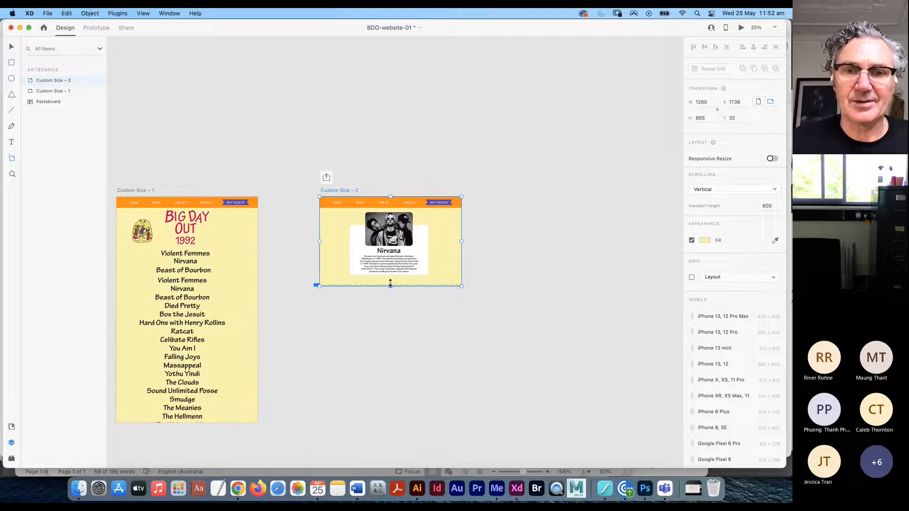
{"action": "left_click_drag", "start_coordinate": [391, 284], "coordinate": [391, 285]}
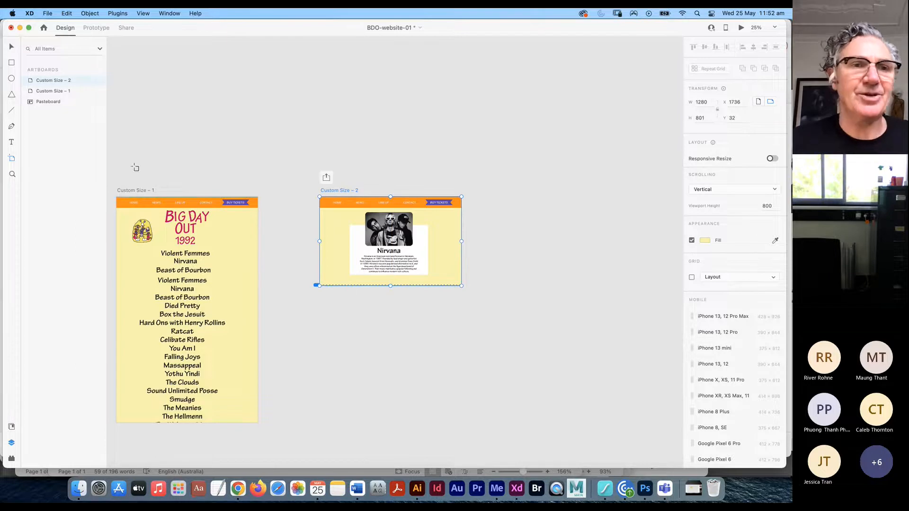
{"action": "key", "text": "v"}
{"action": "left_click_drag", "start_coordinate": [294, 272], "coordinate": [354, 205]}
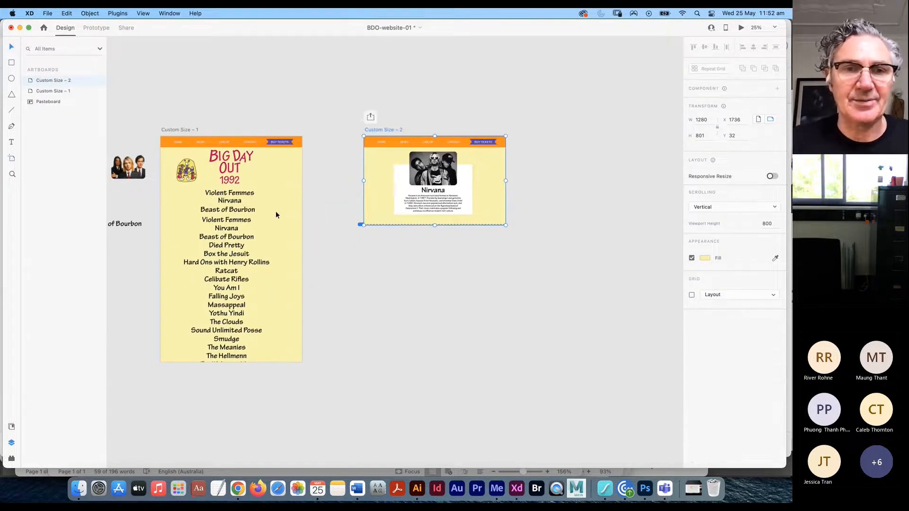
{"action": "left_click", "coordinate": [231, 201]}
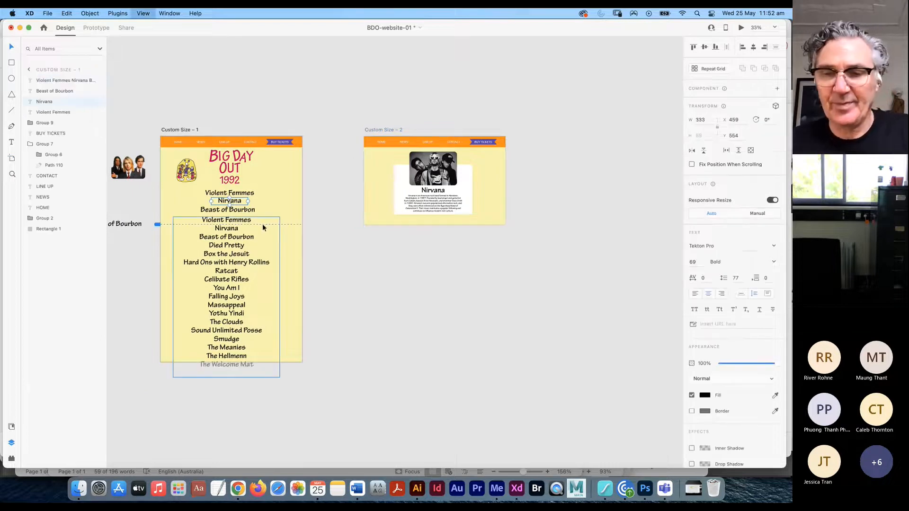
{"action": "key", "text": "super+plus"}
{"action": "key", "text": "super+plus"}
{"action": "left_click_drag", "start_coordinate": [262, 225], "coordinate": [594, 237]}
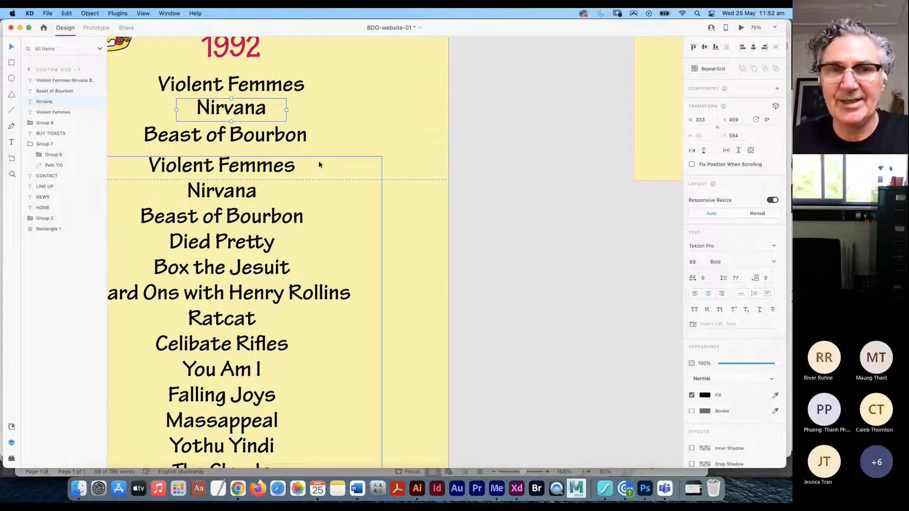
{"action": "key", "text": "super+minus"}
{"action": "key", "text": "super+minus"}
{"action": "left_click_drag", "start_coordinate": [498, 242], "coordinate": [413, 228]}
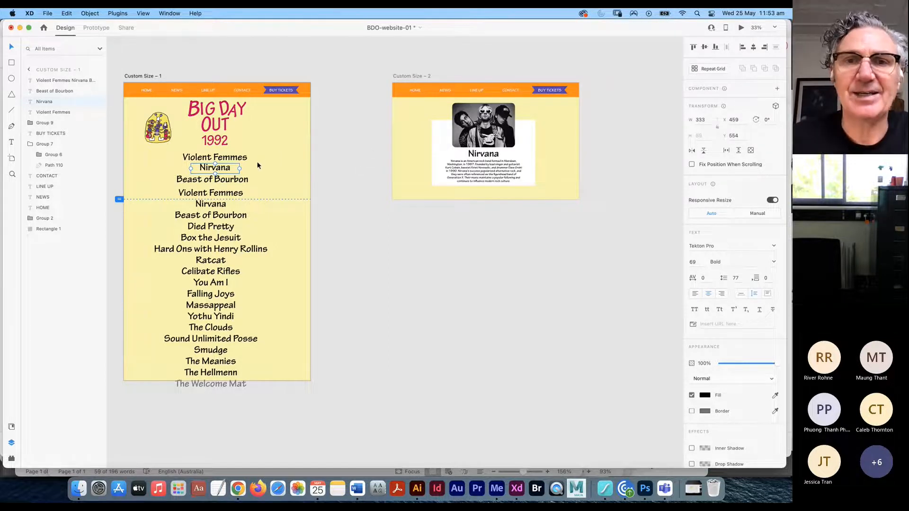
- In Prototype mode, wire the line-up's Nirvana name to the Custom Size – 2 page
{"action": "left_click", "coordinate": [97, 29]}
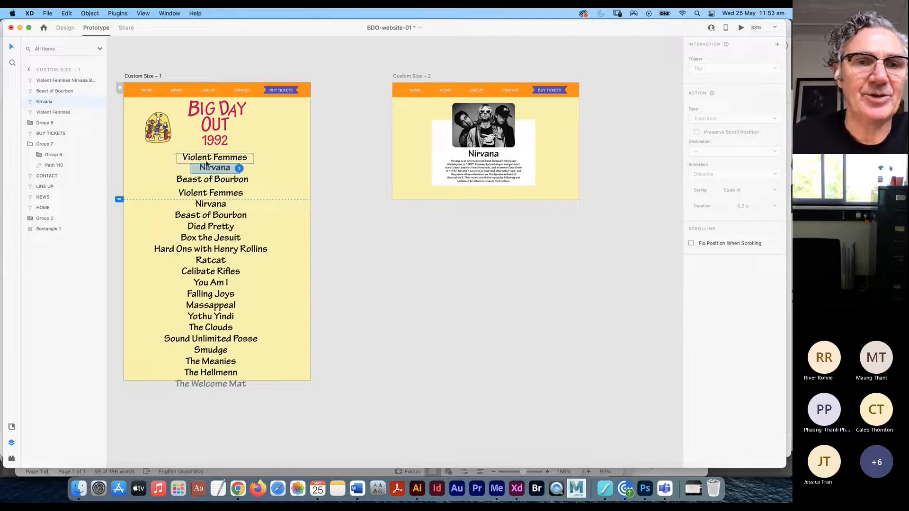
{"action": "left_click", "coordinate": [217, 128]}
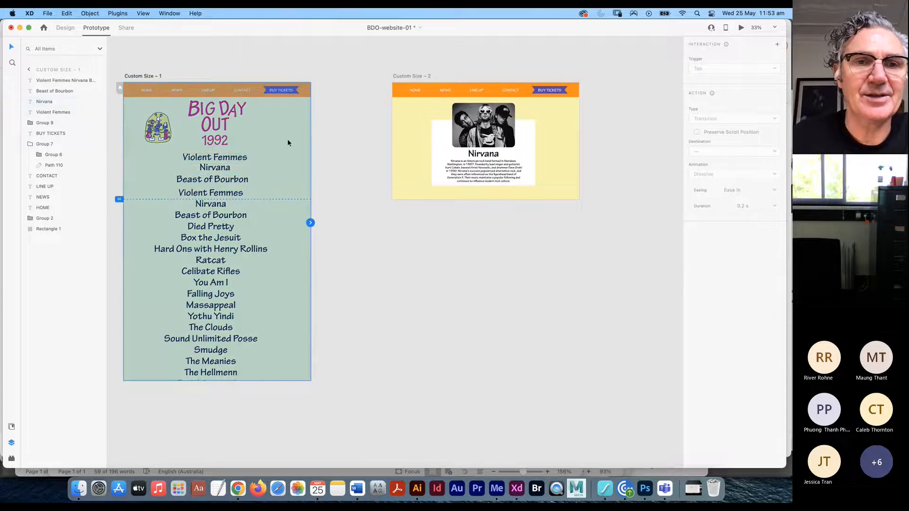
{"action": "left_click", "coordinate": [375, 154]}
{"action": "left_click", "coordinate": [215, 157]}
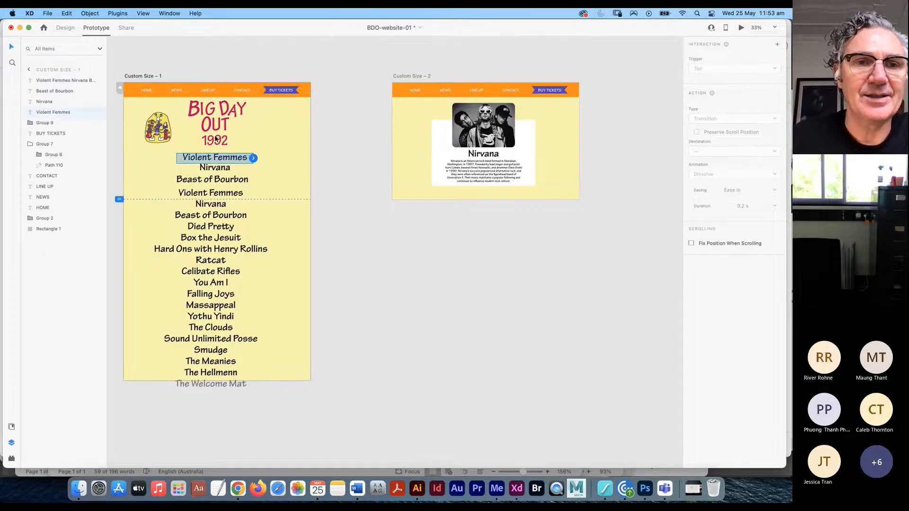
{"action": "left_click", "coordinate": [216, 138]}
{"action": "left_click", "coordinate": [335, 141]}
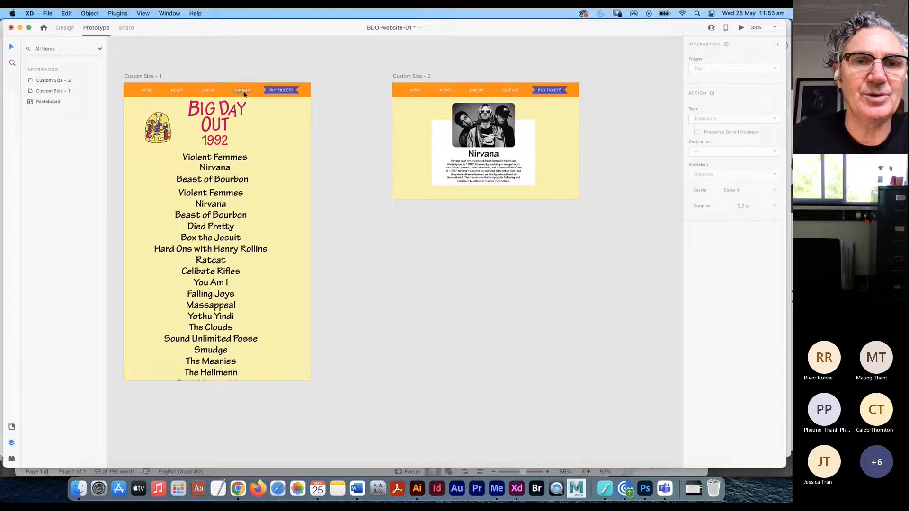
{"action": "left_click", "coordinate": [239, 95]}
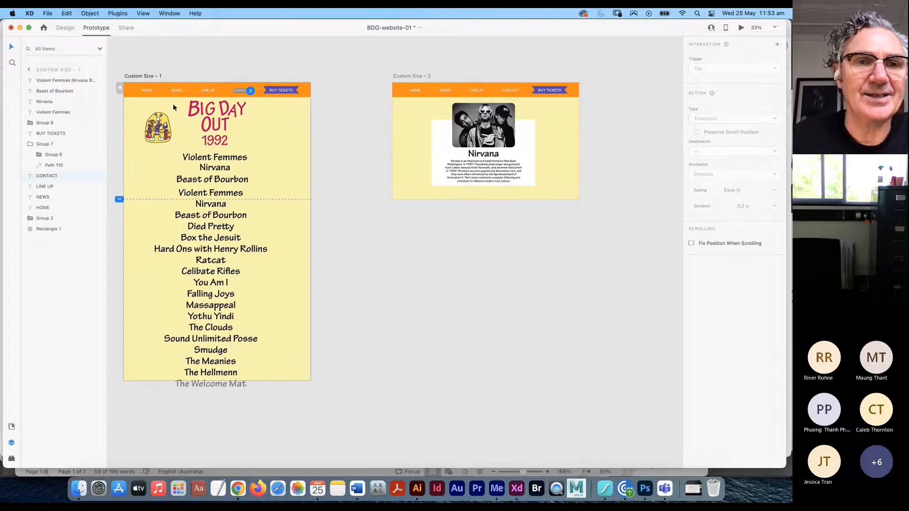
{"action": "left_click", "coordinate": [159, 135]}
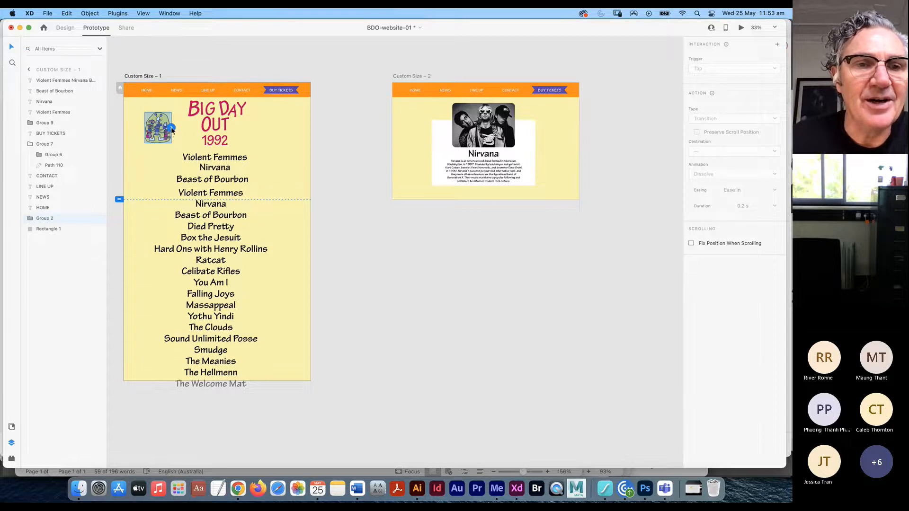
{"action": "left_click", "coordinate": [211, 174]}
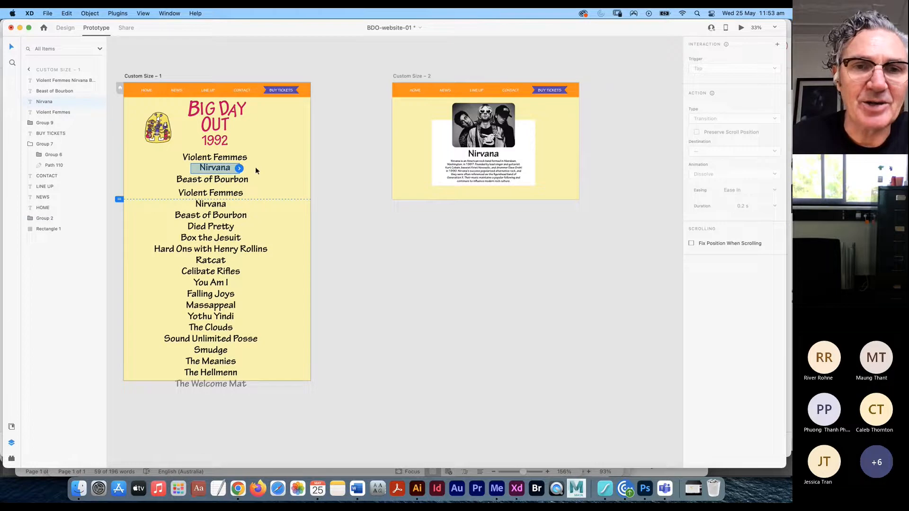
{"action": "left_click_drag", "start_coordinate": [240, 171], "coordinate": [393, 147]}
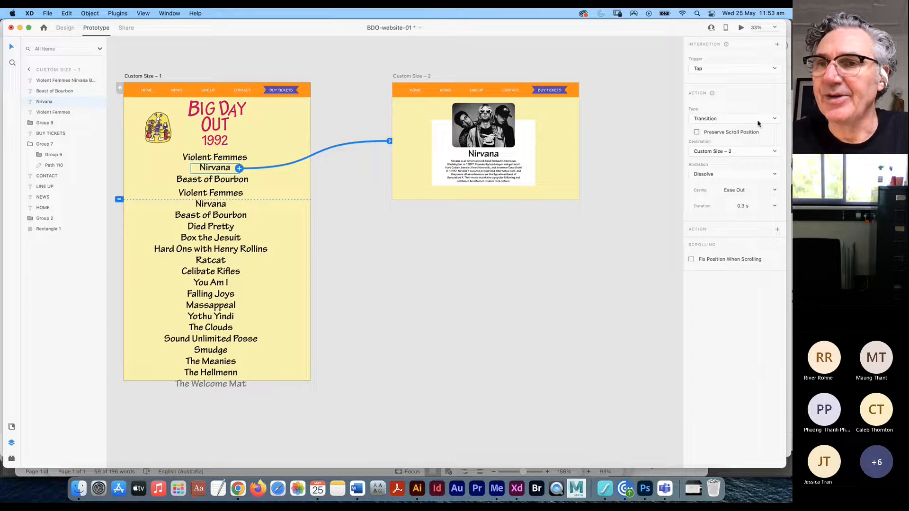
- Set the tap link to Transition with Dissolve animation, Ease Out easing, 0.3 s
{"action": "left_click", "coordinate": [772, 119]}
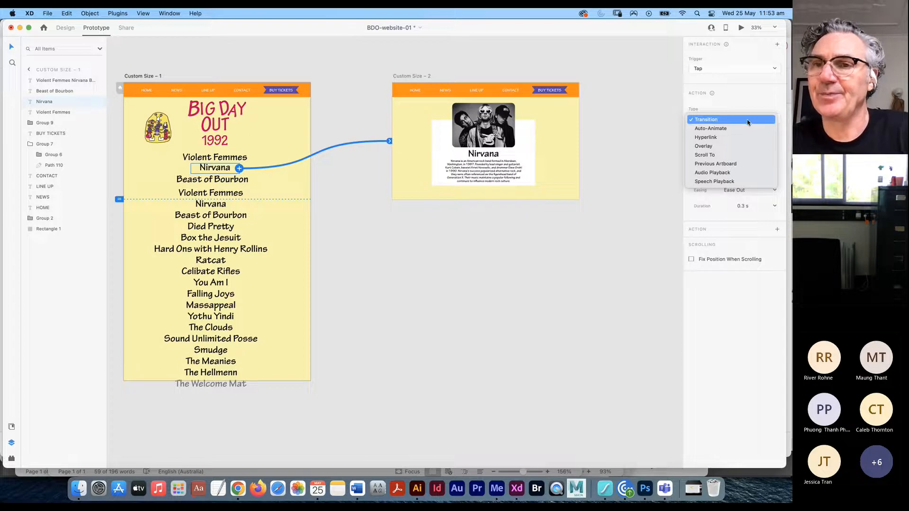
{"action": "left_click", "coordinate": [705, 120]}
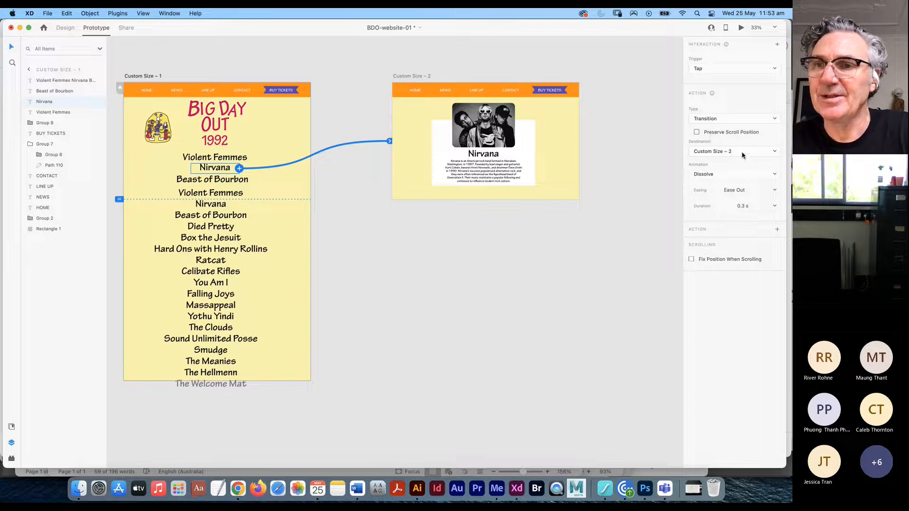
{"action": "left_click", "coordinate": [770, 174]}
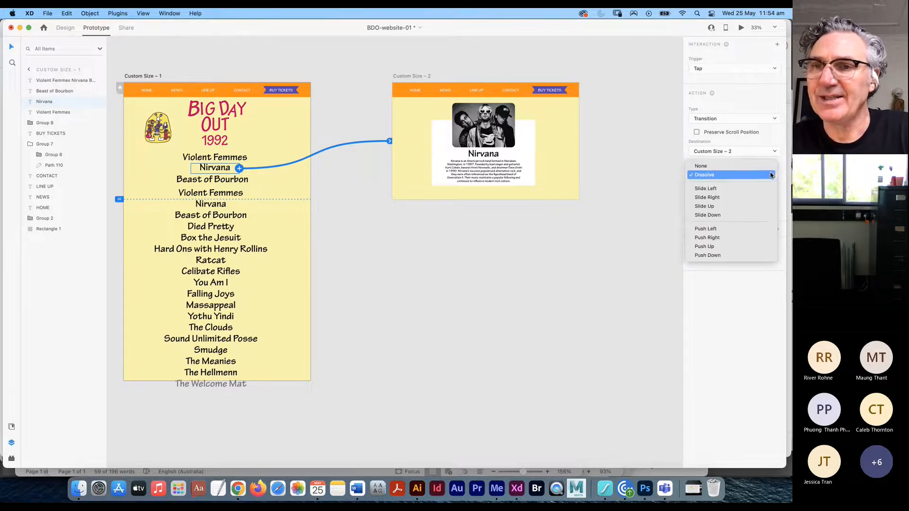
{"action": "left_click", "coordinate": [741, 175]}
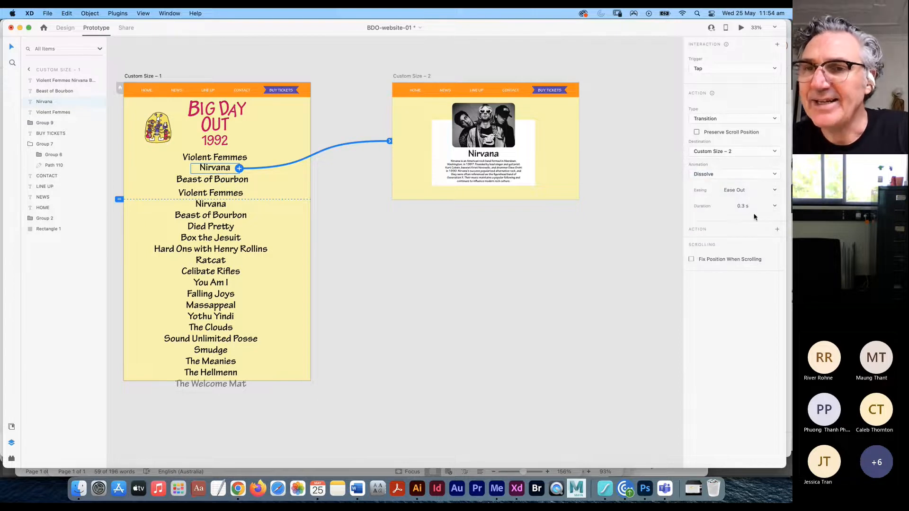
{"action": "left_click", "coordinate": [775, 190]}
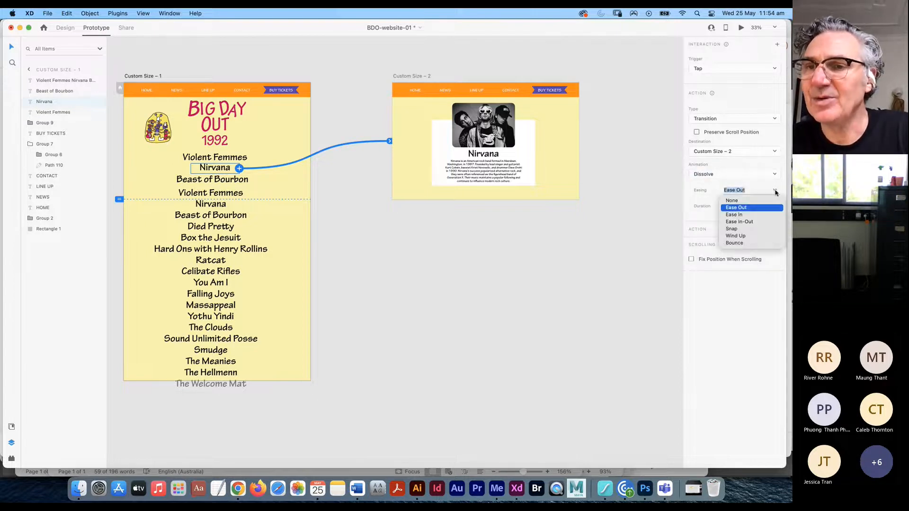
{"action": "left_click", "coordinate": [736, 207]}
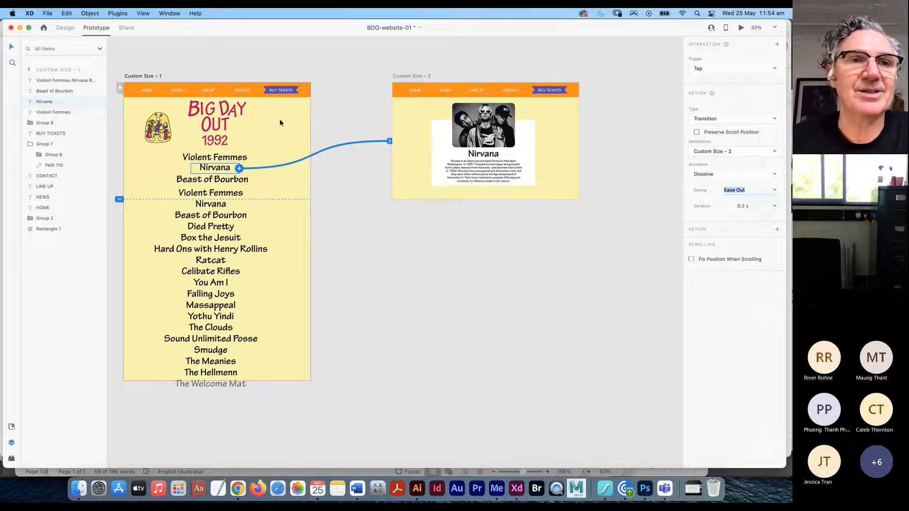
{"action": "left_click", "coordinate": [146, 75]}
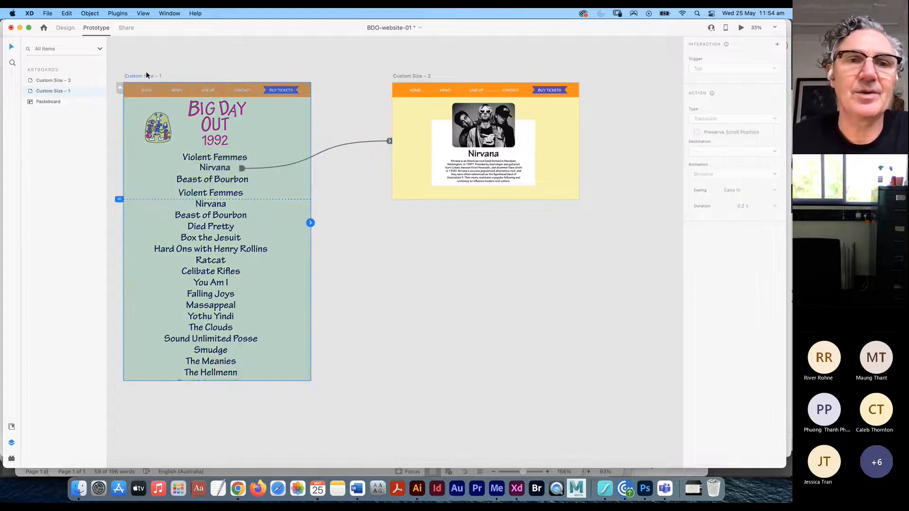
{"action": "left_click", "coordinate": [741, 27]}
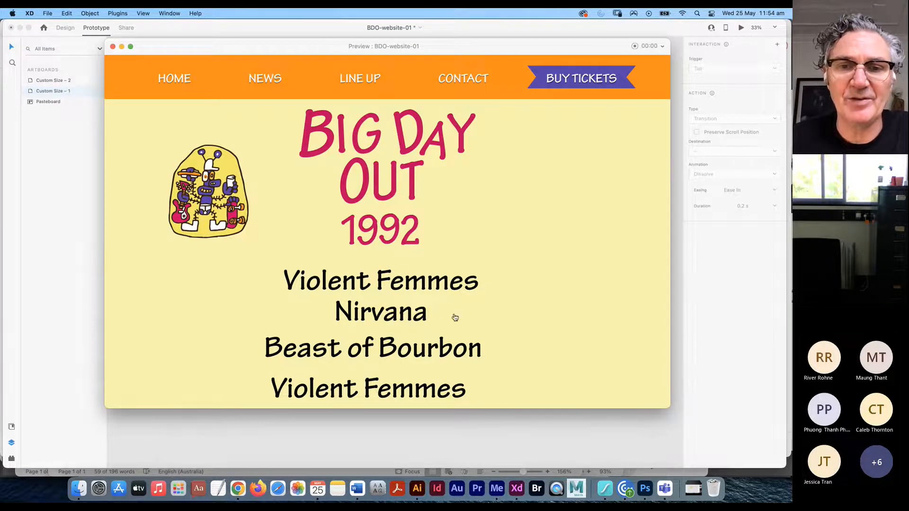
{"action": "left_click", "coordinate": [377, 318]}
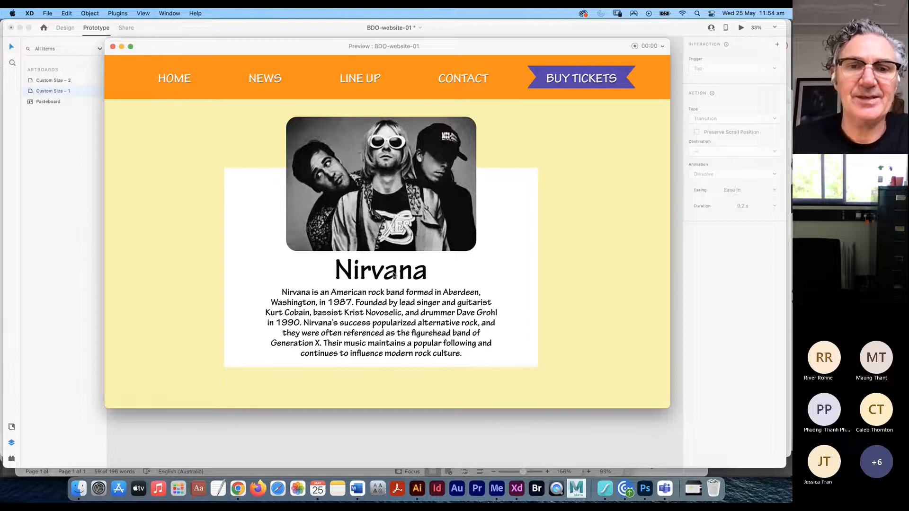
{"action": "left_click", "coordinate": [114, 46]}
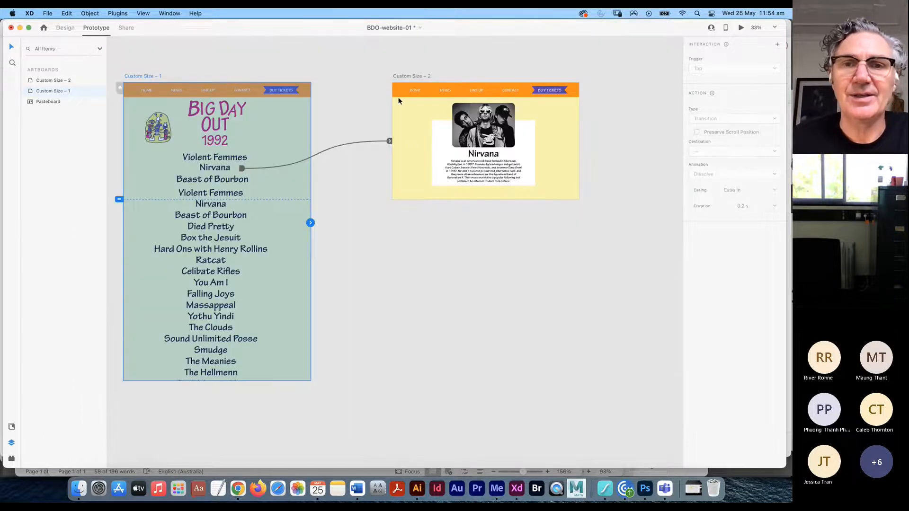
- Wire the Nirvana page's HOME to Custom Size – 1 and change the Nirvana link's duration to 1 s
{"action": "left_click", "coordinate": [414, 91]}
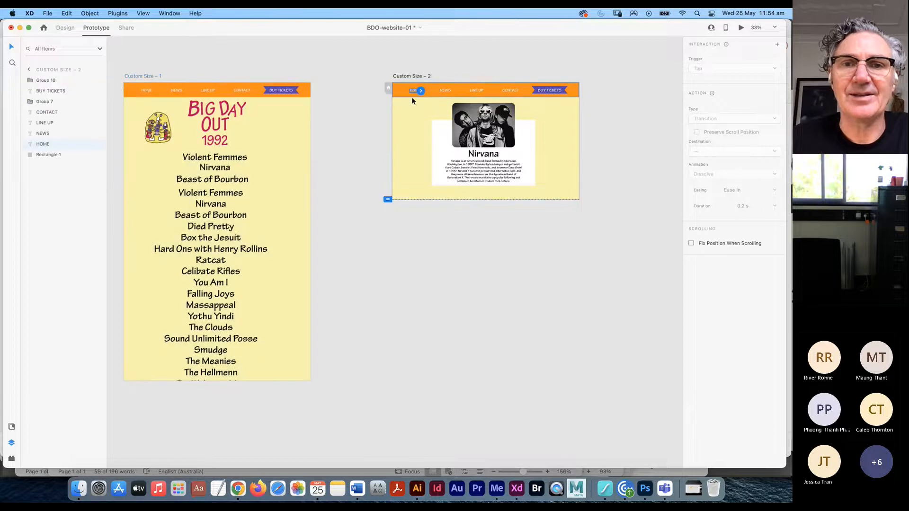
{"action": "left_click_drag", "start_coordinate": [421, 91], "coordinate": [308, 118]}
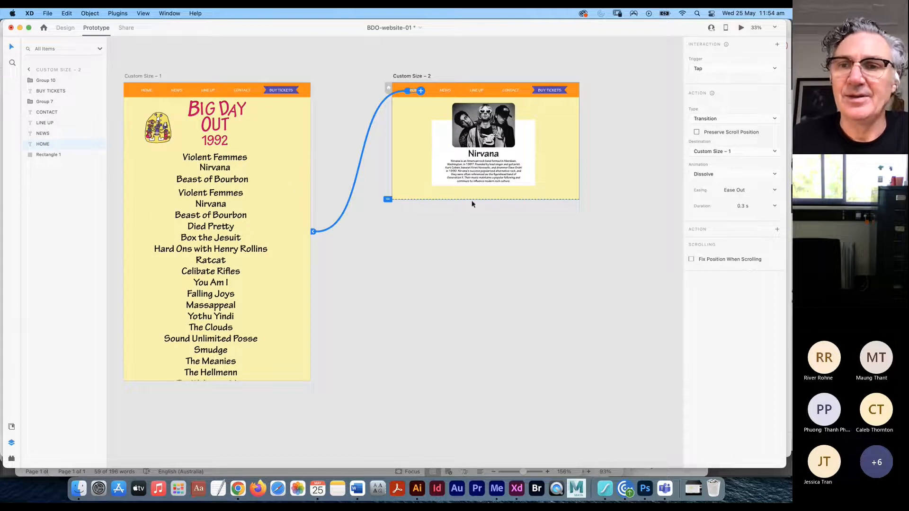
{"action": "left_click", "coordinate": [221, 170]}
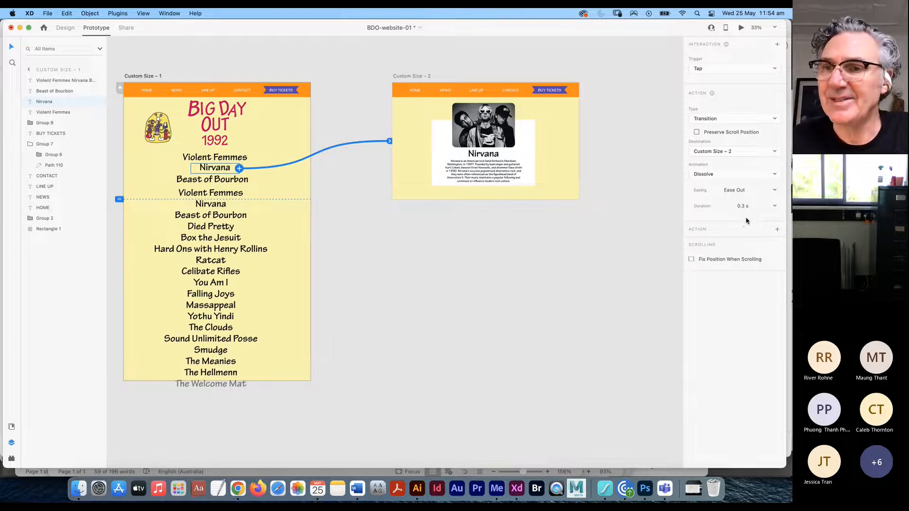
{"action": "left_click", "coordinate": [776, 210]}
{"action": "left_click", "coordinate": [745, 247]}
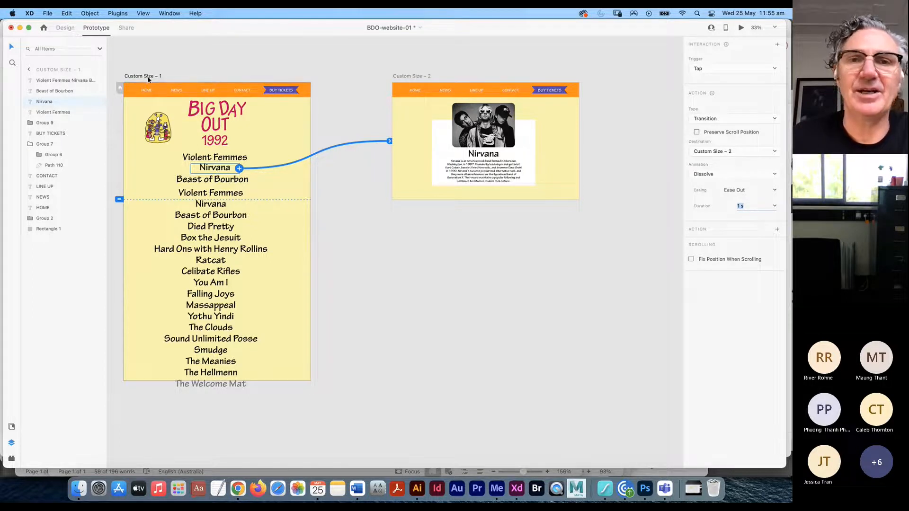
- Preview the prototype, clicking Nirvana and HOME back and forth, then return to Chrome
{"action": "left_click", "coordinate": [741, 27]}
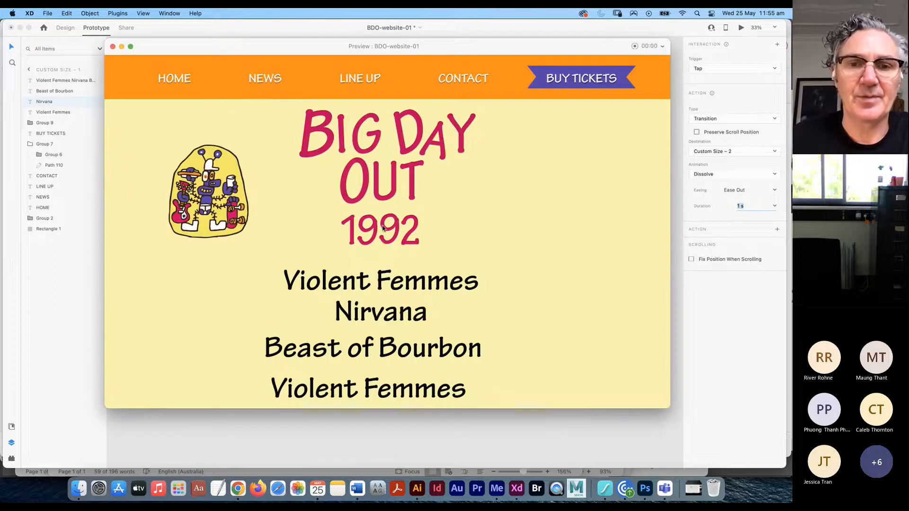
{"action": "left_click", "coordinate": [375, 316]}
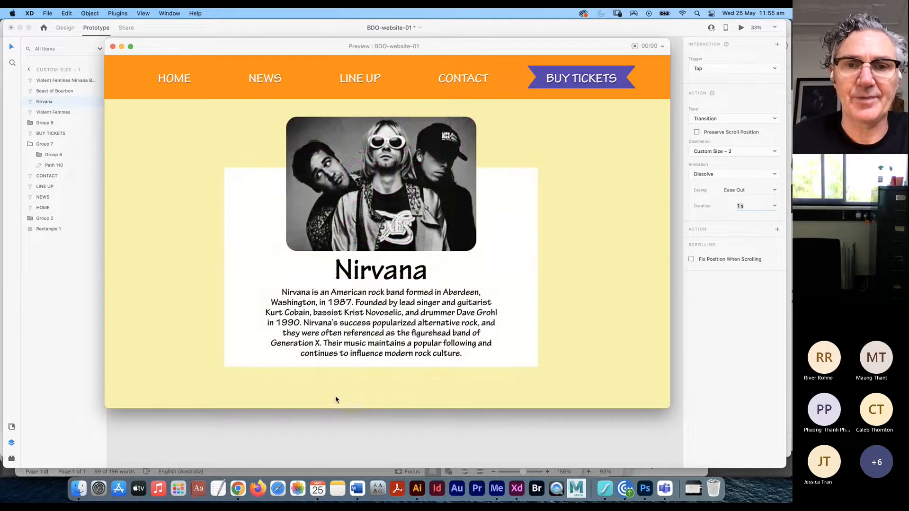
{"action": "left_click", "coordinate": [173, 79]}
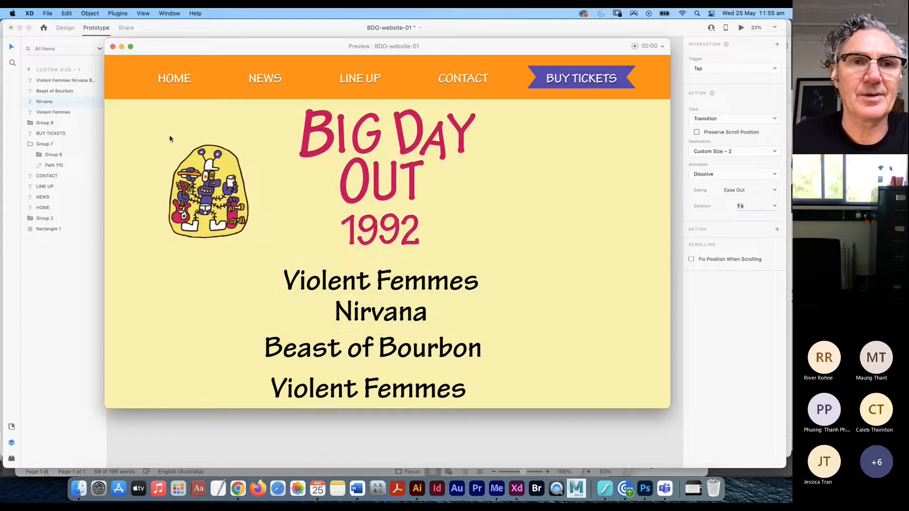
{"action": "left_click", "coordinate": [363, 318]}
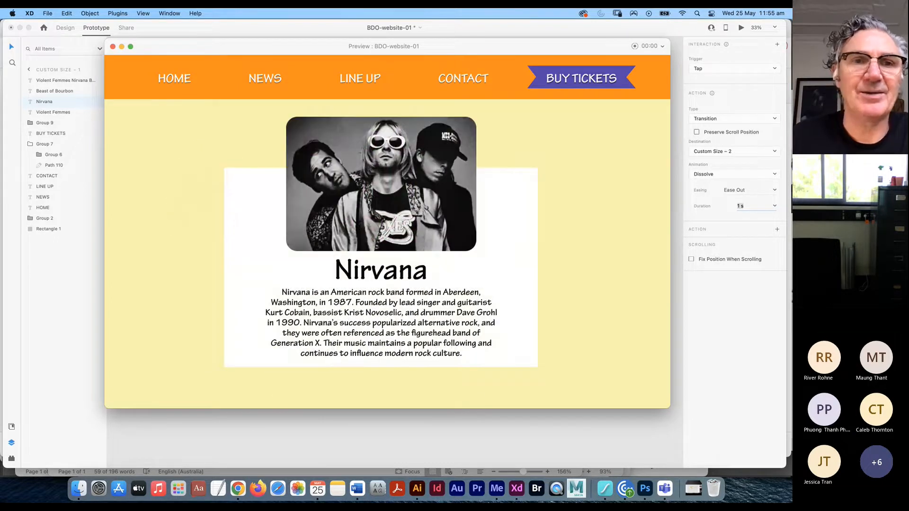
{"action": "left_click", "coordinate": [175, 79]}
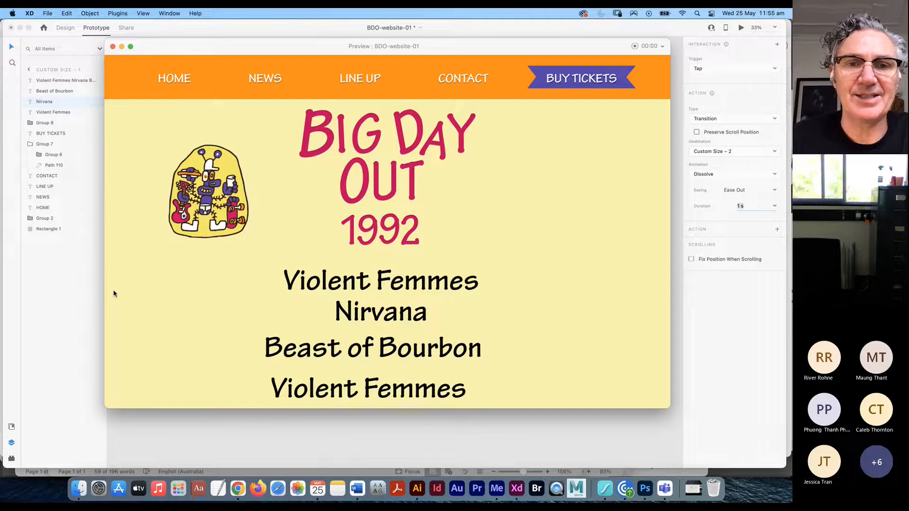
{"action": "left_click", "coordinate": [374, 318]}
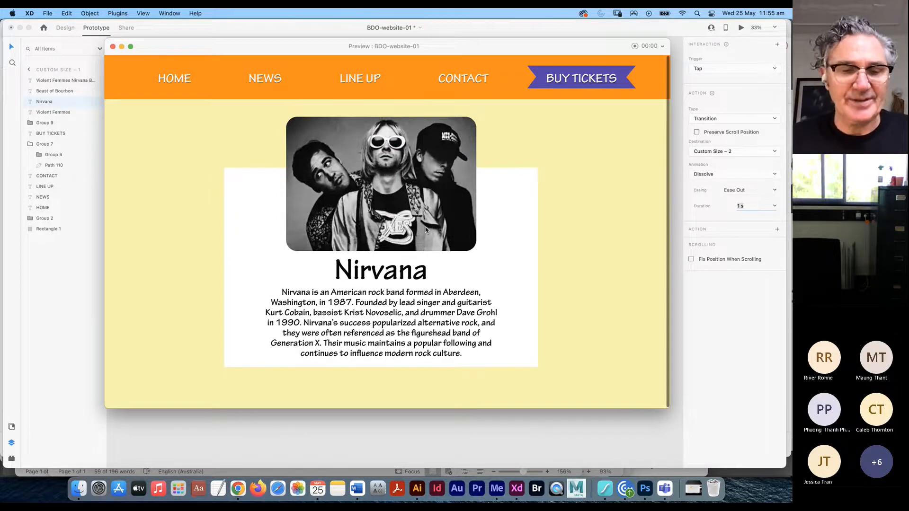
{"action": "key", "text": "super+Tab"}
{"action": "key", "text": "super+Tab"}
{"action": "key", "text": "super+Tab"}
{"action": "key", "text": "super+shift+Tab"}
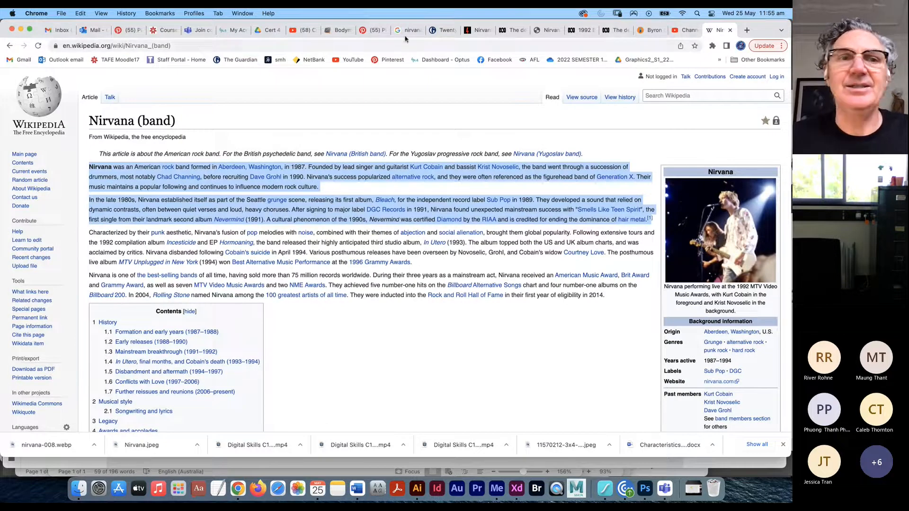
- Search Google for 'violent femmes' and select the Wikipedia article's opening paragraph
{"action": "right_click", "coordinate": [10, 47]}
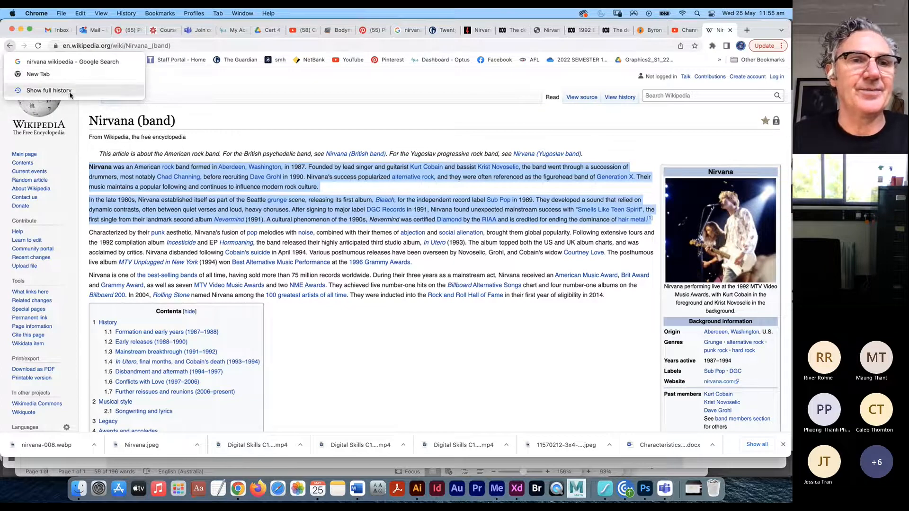
{"action": "left_click", "coordinate": [45, 74]}
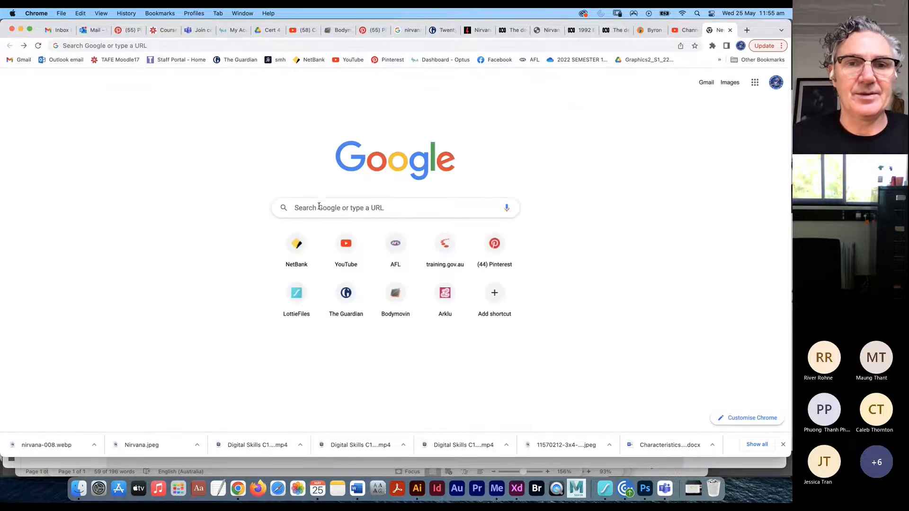
{"action": "left_click", "coordinate": [323, 205]}
{"action": "type", "text": "viole"}
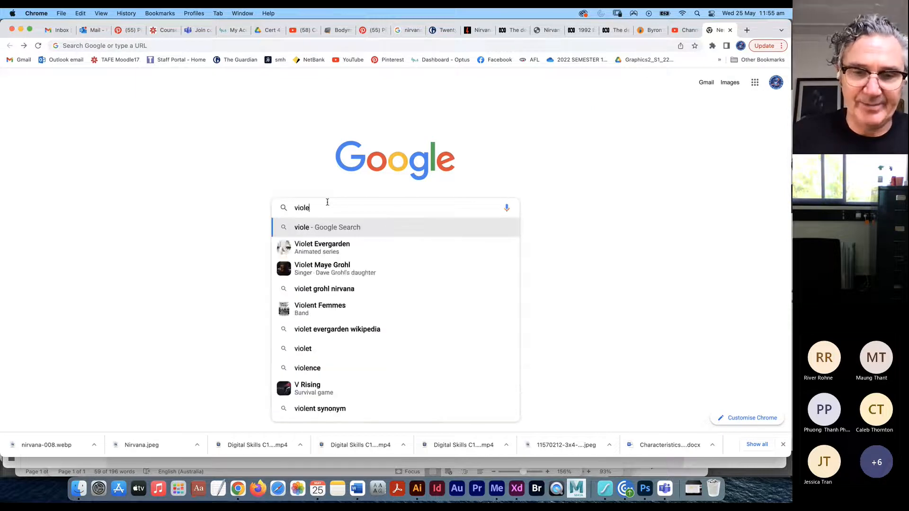
{"action": "type", "text": "nt femmes"}
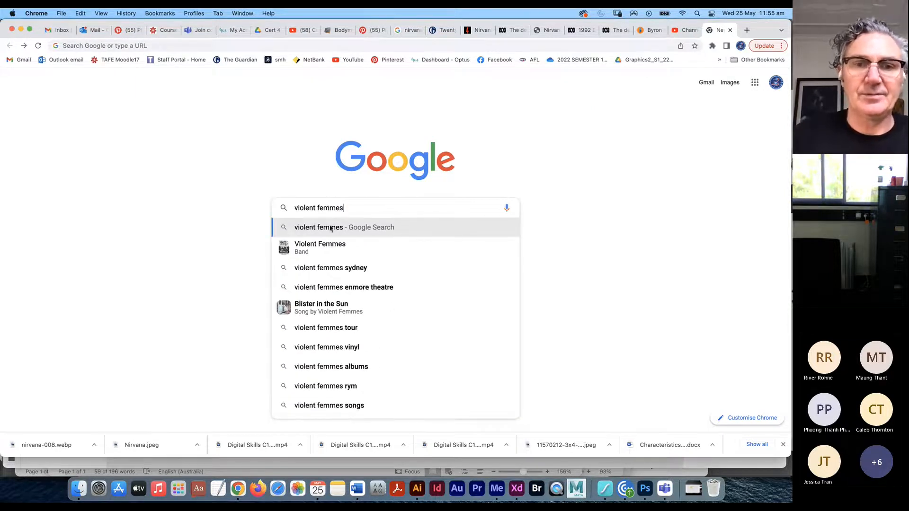
{"action": "left_click", "coordinate": [325, 246]}
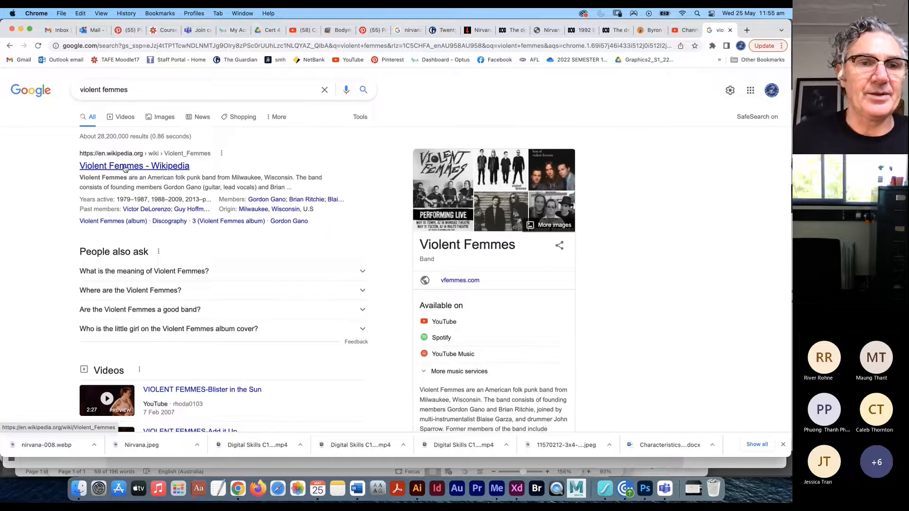
{"action": "left_click", "coordinate": [120, 155]}
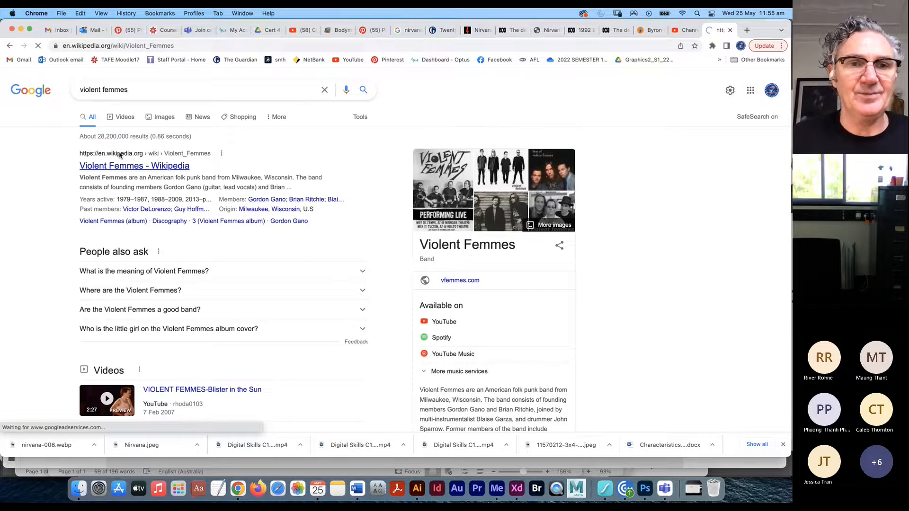
{"action": "left_click_drag", "start_coordinate": [251, 190], "coordinate": [83, 169]}
{"action": "key", "text": "super+c"}
- Paste the Violent Femmes paragraph into Word on a new line below the Nirvana text
{"action": "key", "text": "super+Tab"}
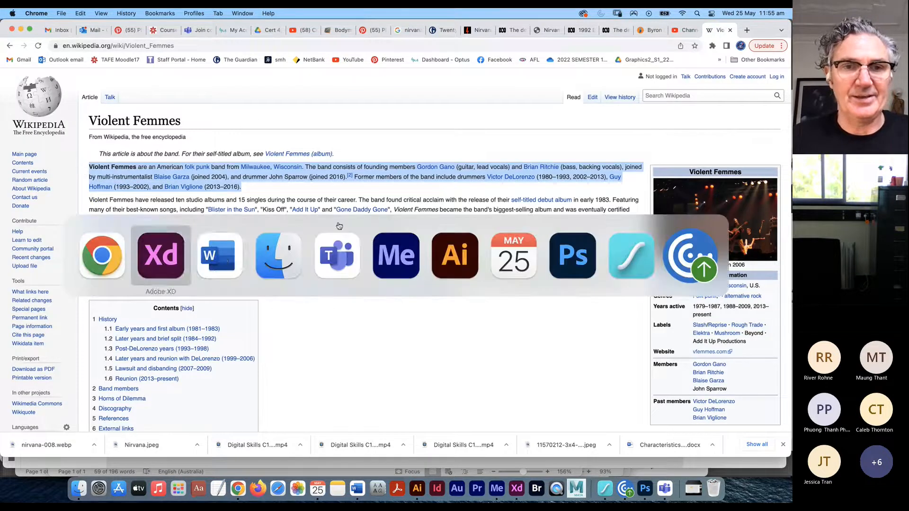
{"action": "key", "text": "Return"}
{"action": "key", "text": "super+v"}
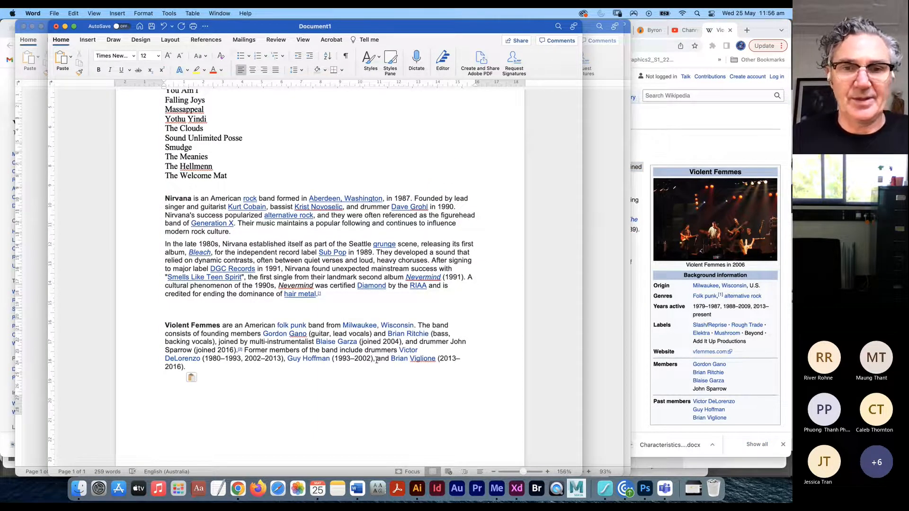
- Delete the former-members sentence and the [2] mark so the paragraph ends at '(joined 2016).'
{"action": "left_click_drag", "start_coordinate": [244, 350], "coordinate": [294, 365]}
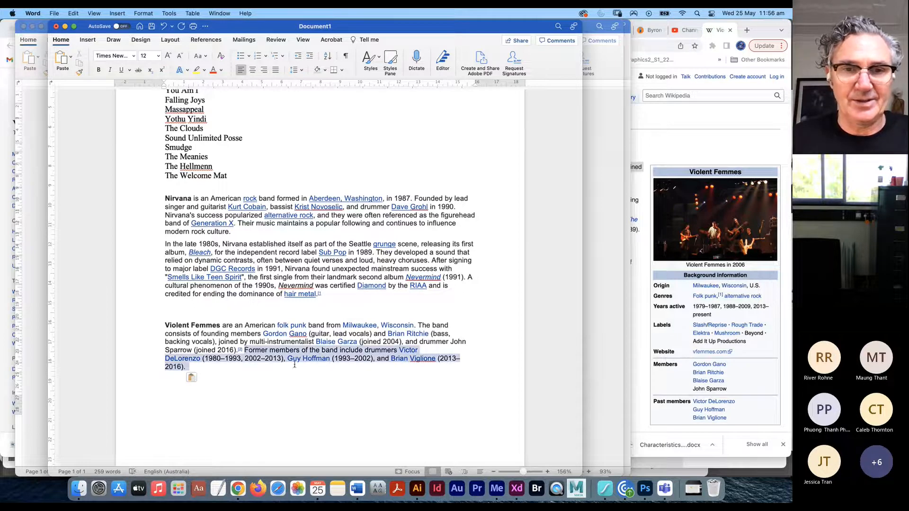
{"action": "key", "text": "BackSpace"}
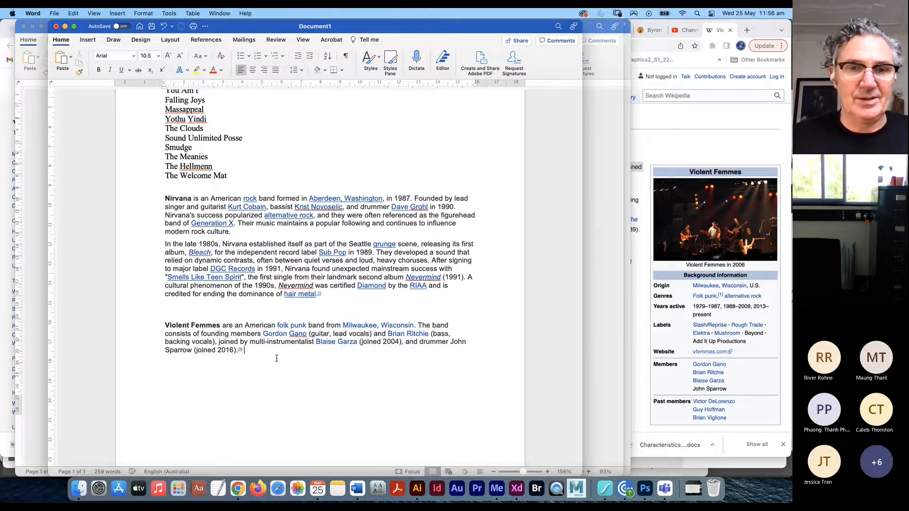
{"action": "key", "text": "BackSpace"}
{"action": "key", "text": "BackSpace"}
{"action": "key", "text": "BackSpace"}
{"action": "key", "text": "BackSpace"}
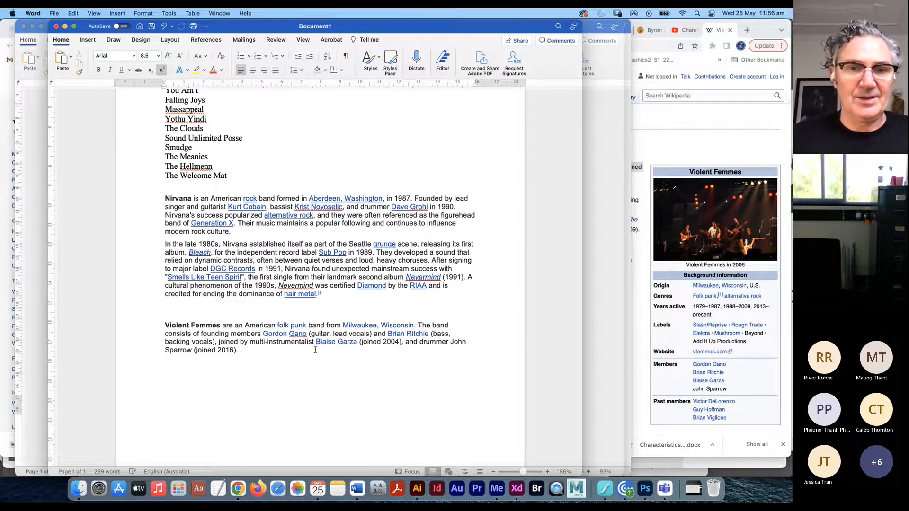
{"action": "key", "text": "super+Tab"}
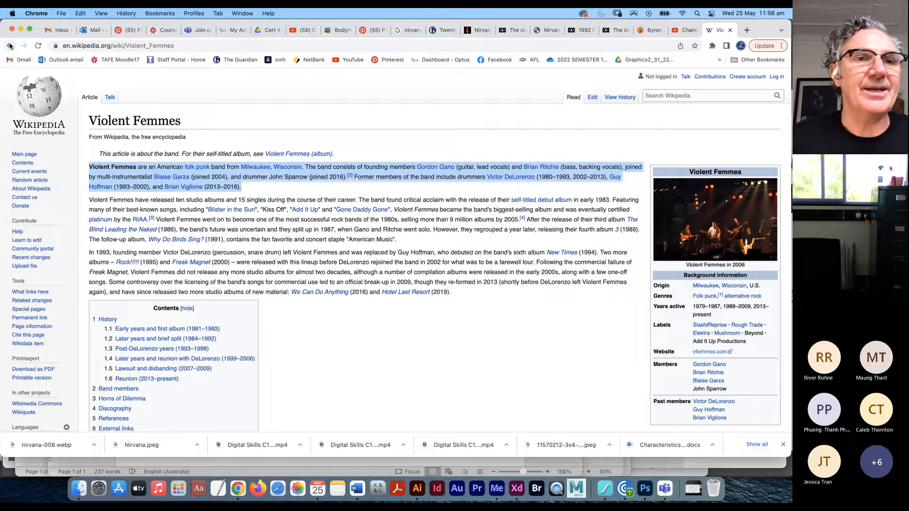
- Find the Violent Femmes band photo from ABC News in Google Images and open its page
{"action": "left_click", "coordinate": [9, 45]}
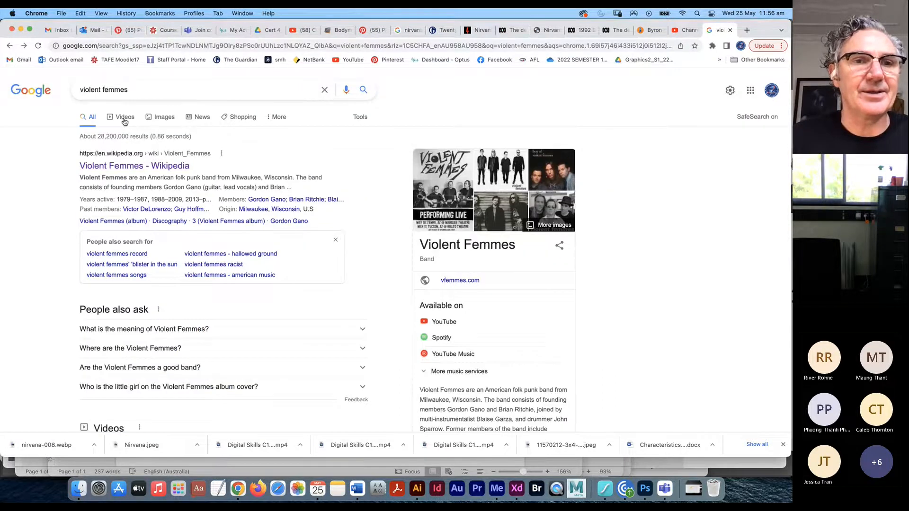
{"action": "left_click", "coordinate": [161, 118]}
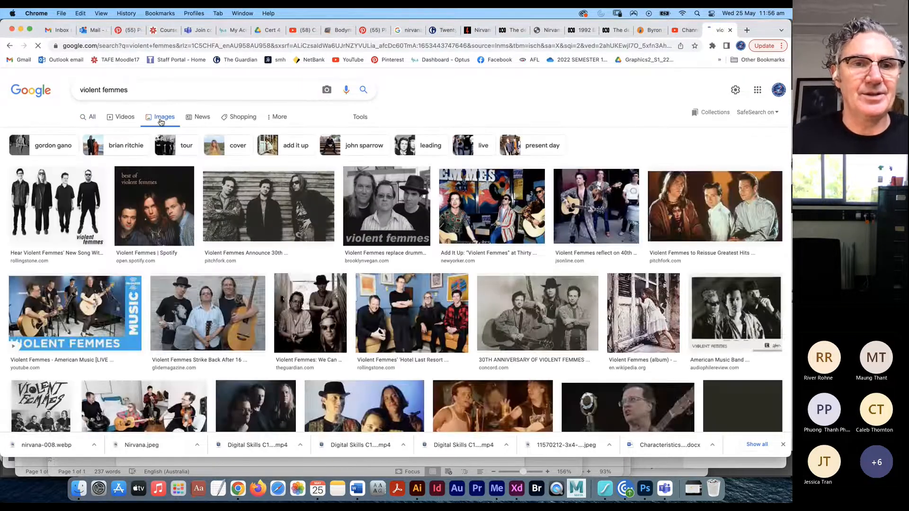
{"action": "scroll", "coordinate": [269, 300], "scroll_direction": "down", "scroll_amount": 3}
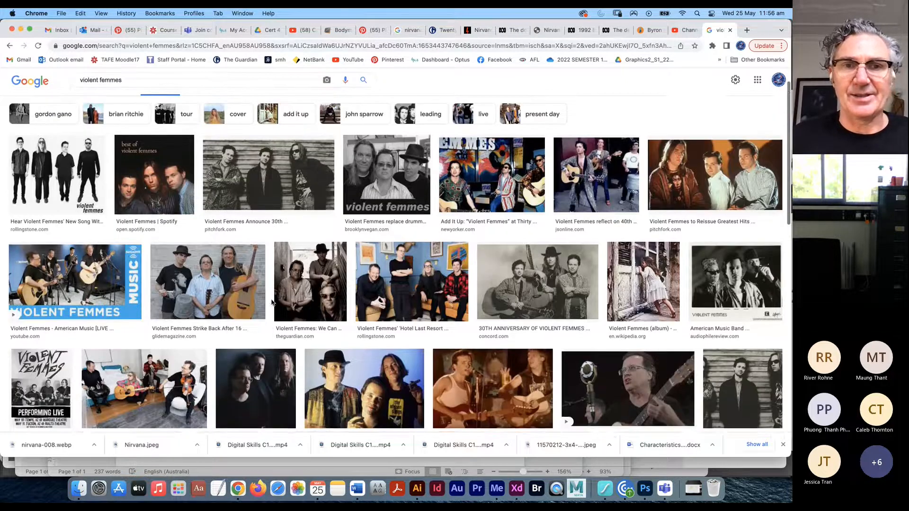
{"action": "scroll", "coordinate": [265, 179], "scroll_direction": "down", "scroll_amount": 3}
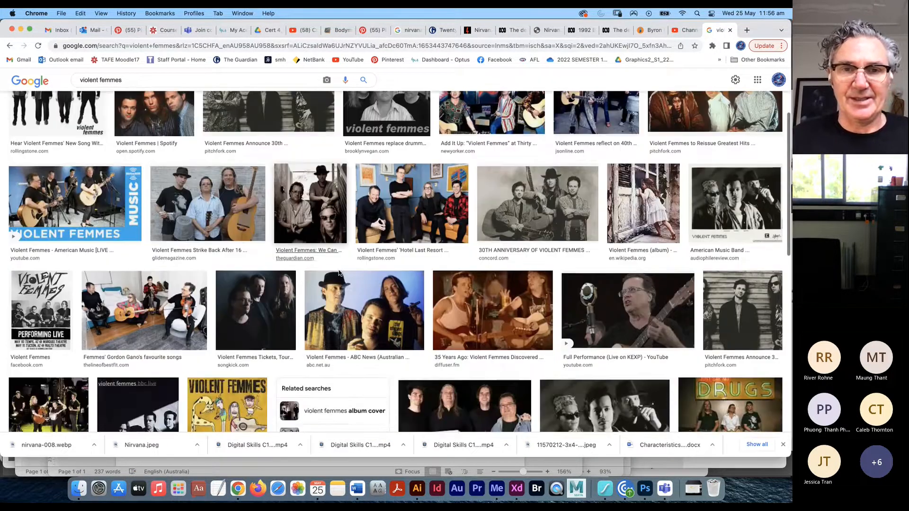
{"action": "scroll", "coordinate": [360, 298], "scroll_direction": "down", "scroll_amount": 2}
{"action": "left_click_drag", "start_coordinate": [375, 316], "coordinate": [370, 303]}
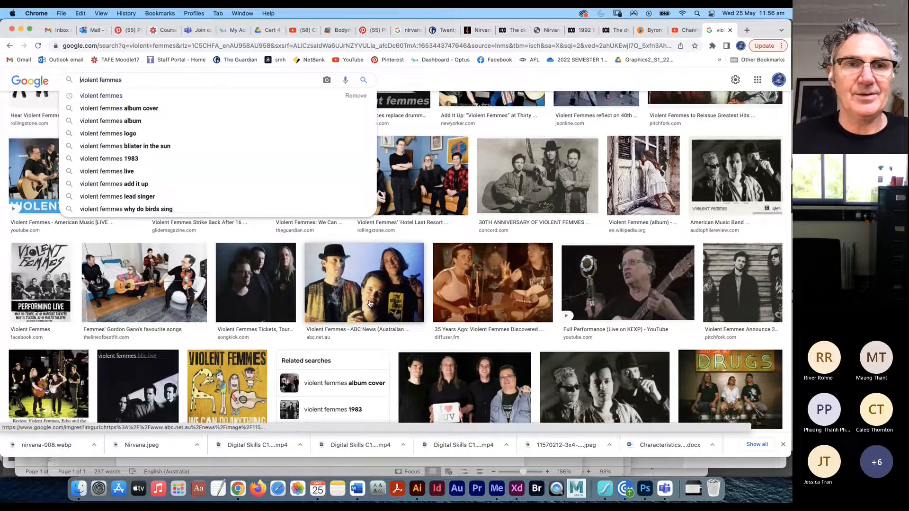
{"action": "left_click", "coordinate": [370, 303]}
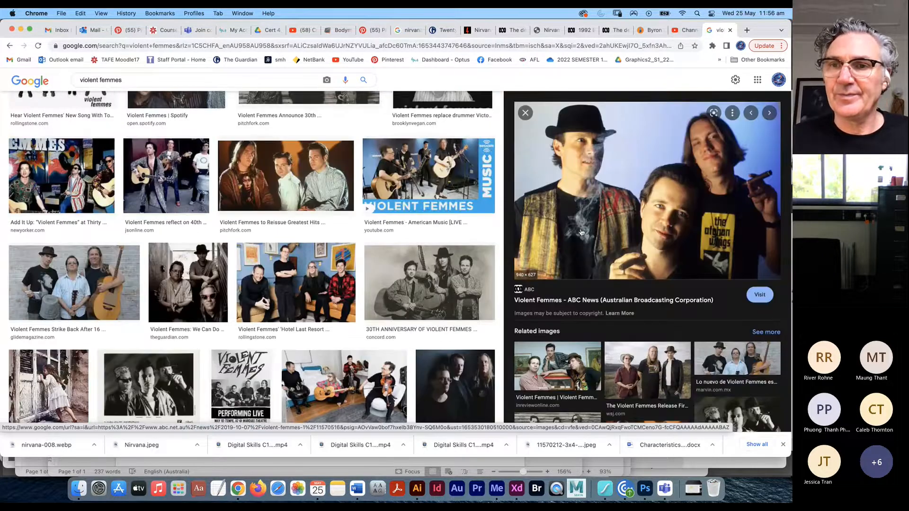
{"action": "left_click", "coordinate": [584, 229]}
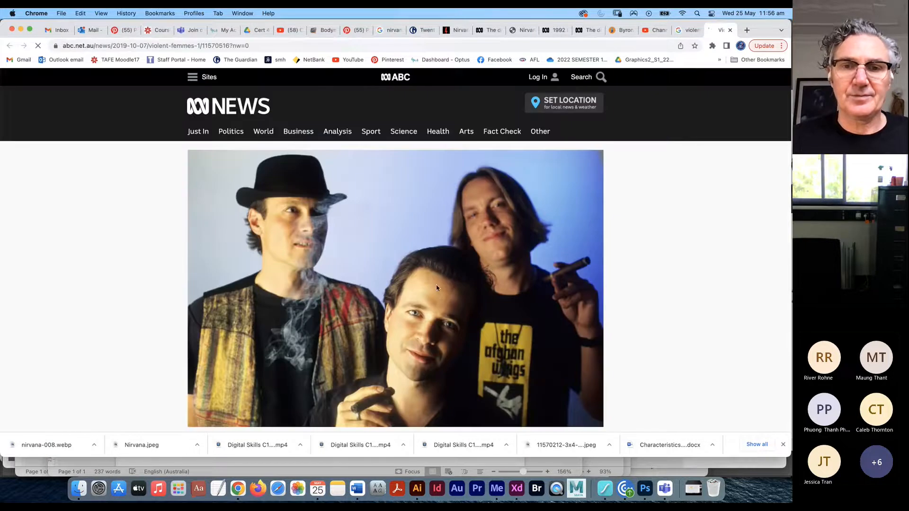
- Save the band photo into the photos folder as violent femmes.jpeg
{"action": "right_click", "coordinate": [387, 291]}
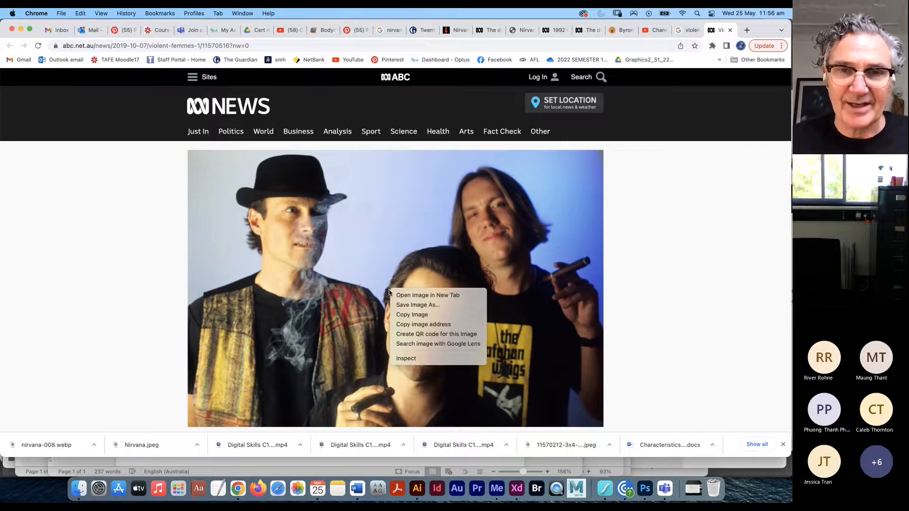
{"action": "left_click", "coordinate": [414, 307]}
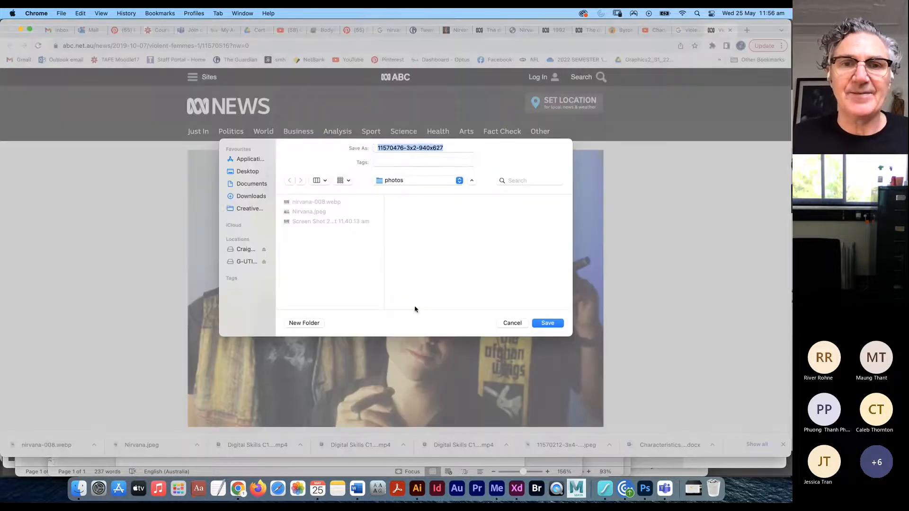
{"action": "type", "text": "vi"}
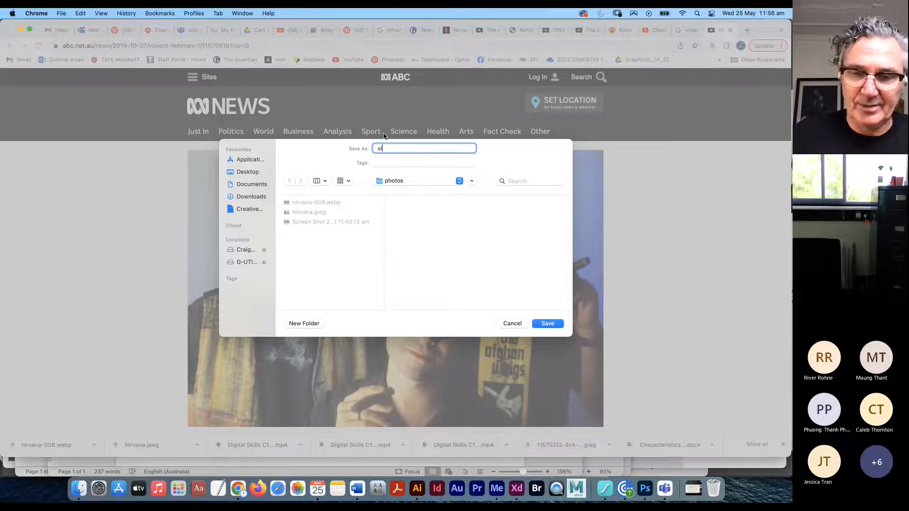
{"action": "type", "text": "olent femmes"}
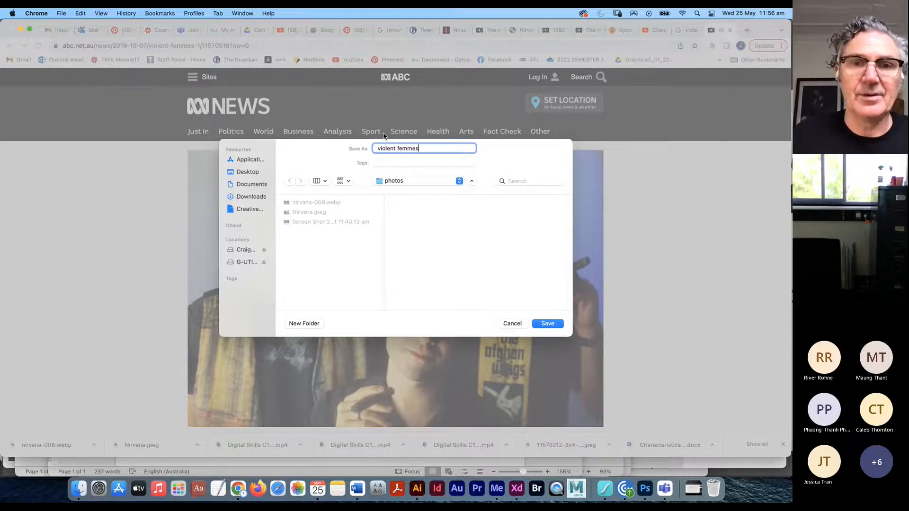
{"action": "left_click", "coordinate": [541, 324]}
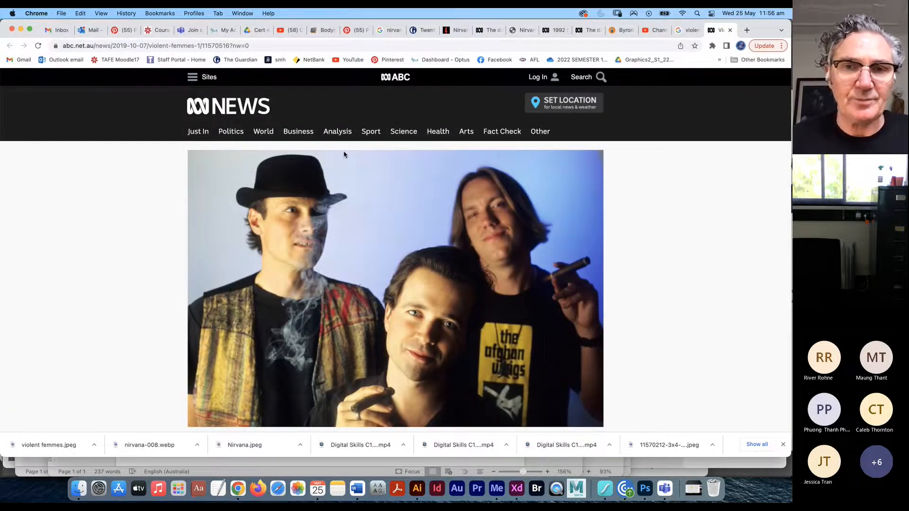
{"action": "key", "text": "super+Tab"}
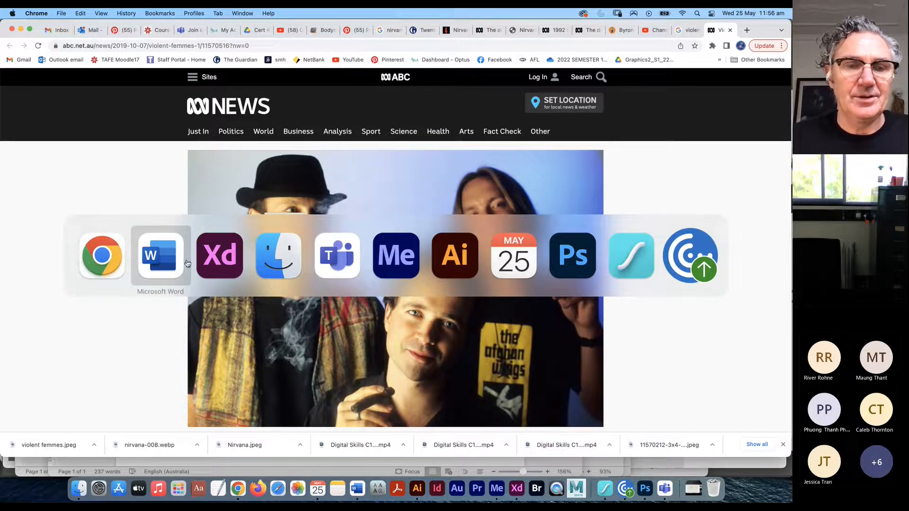
- Close the preview and Option-drag the Nirvana page artboard downward to create Custom Size – 3
{"action": "left_click", "coordinate": [220, 258]}
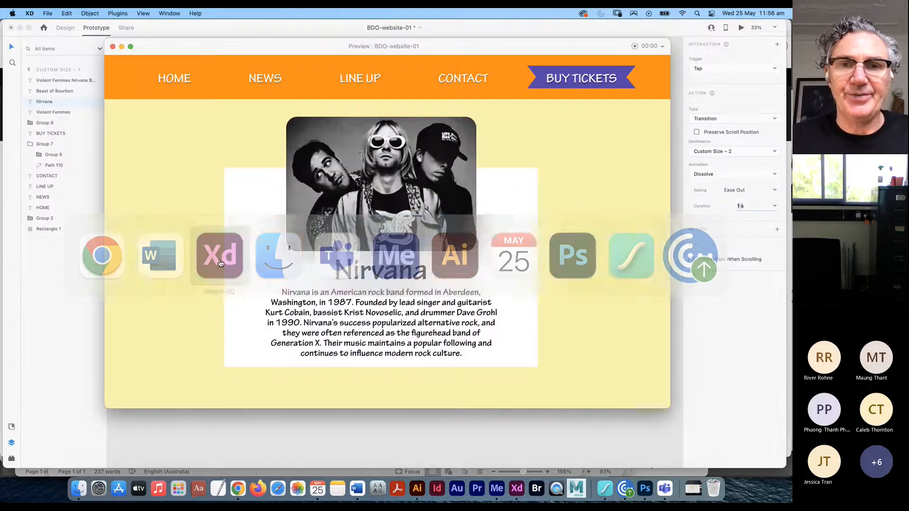
{"action": "left_click", "coordinate": [113, 46]}
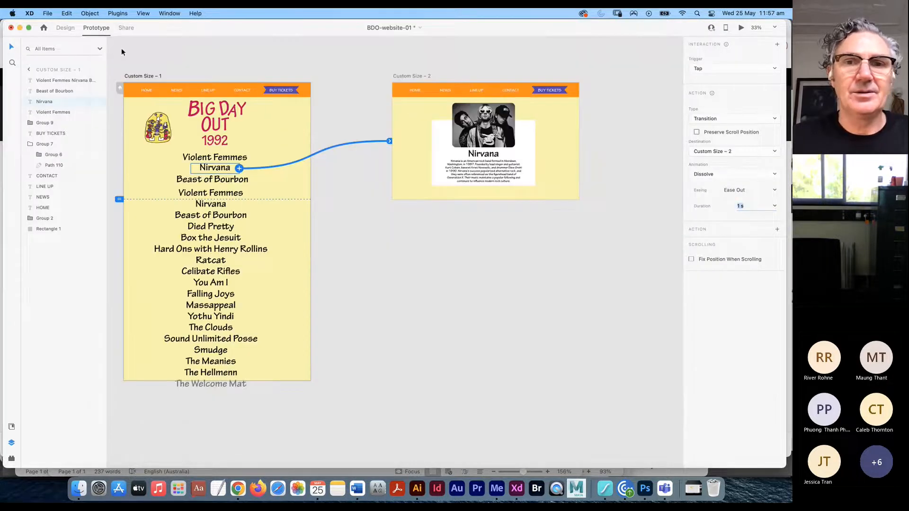
{"action": "left_click", "coordinate": [490, 242]}
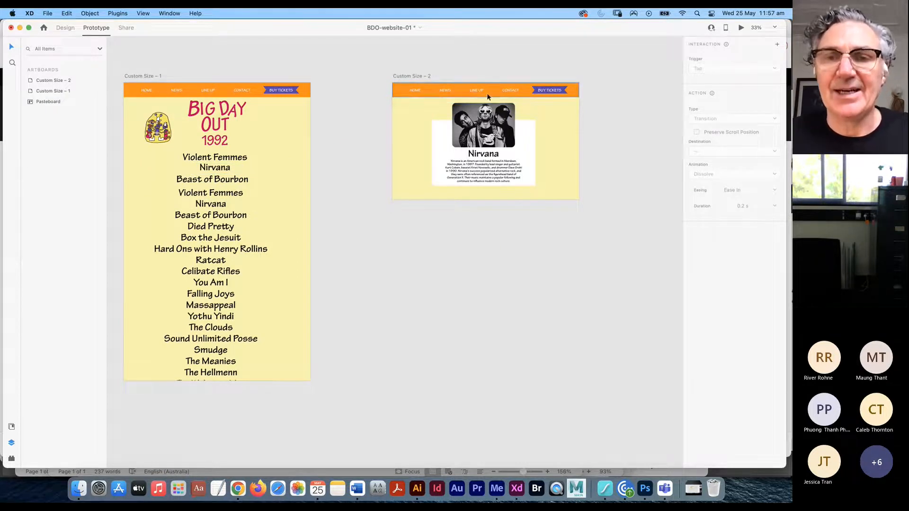
{"action": "left_click", "coordinate": [410, 75]}
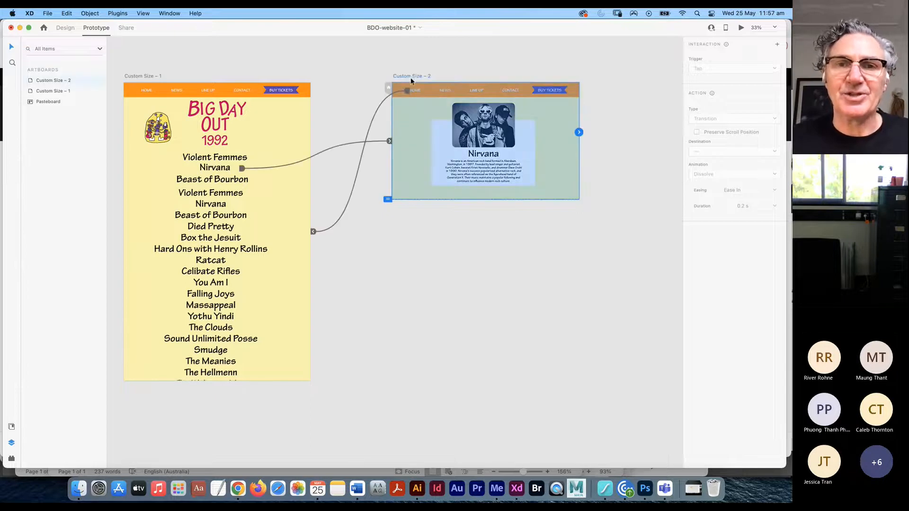
{"action": "left_click_drag", "start_coordinate": [415, 76], "coordinate": [415, 248]}
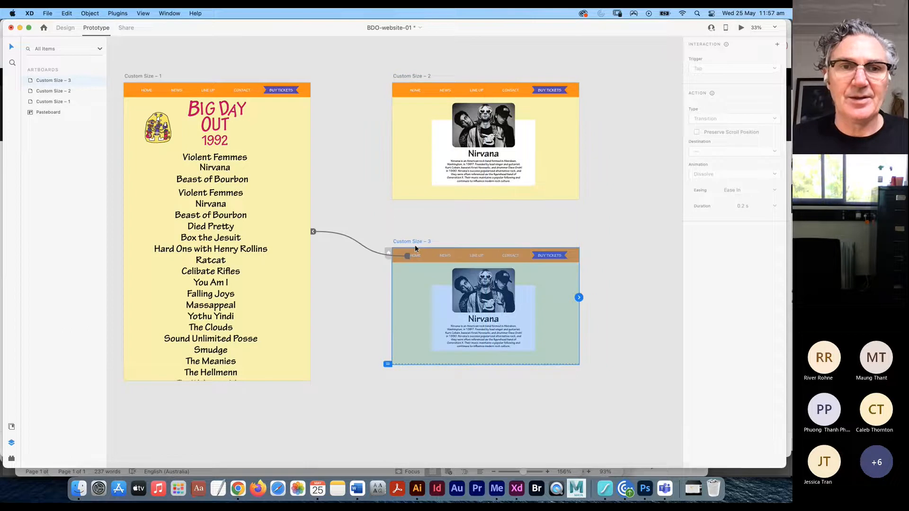
{"action": "left_click", "coordinate": [215, 157]}
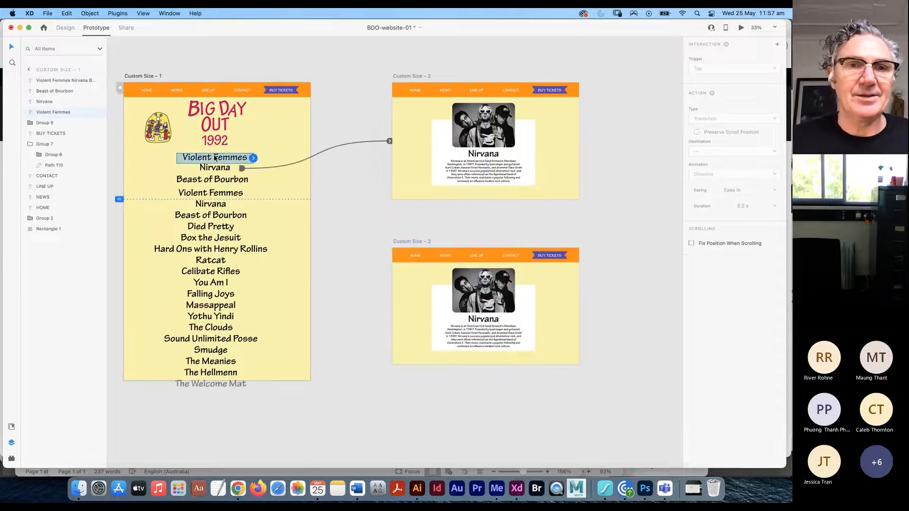
- Replace the Custom Size – 3 heading with 'Violent Femmes' and widen it to one line
{"action": "left_click", "coordinate": [66, 27]}
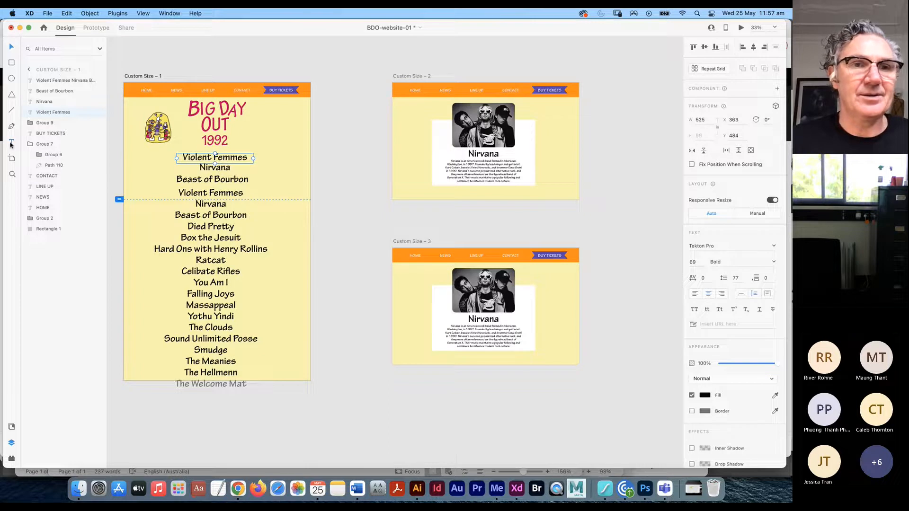
{"action": "double_click", "coordinate": [206, 154]}
{"action": "key", "text": "super+c"}
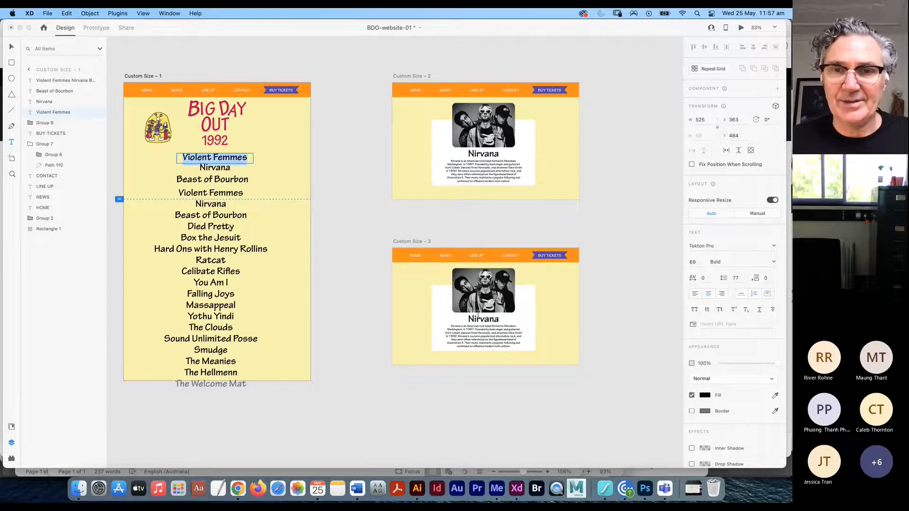
{"action": "double_click", "coordinate": [478, 319]}
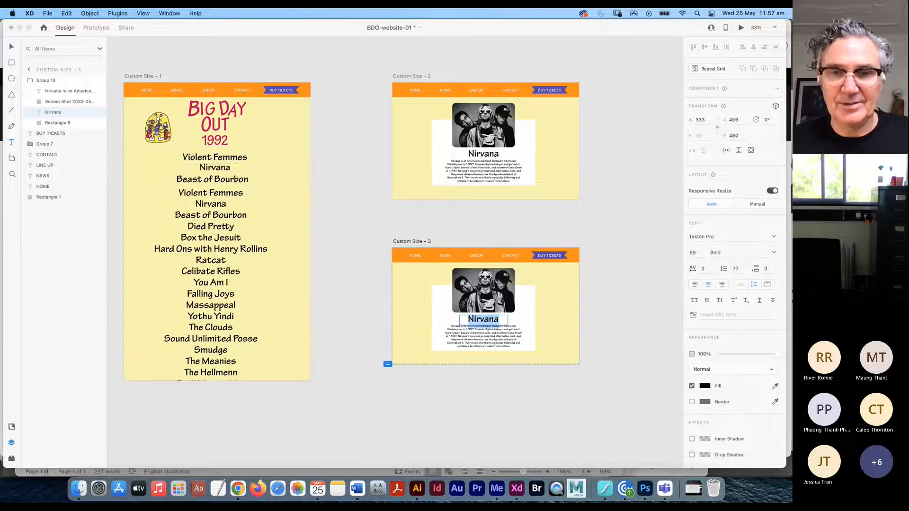
{"action": "key", "text": "super+v"}
{"action": "key", "text": "Escape"}
{"action": "key", "text": "super+1"}
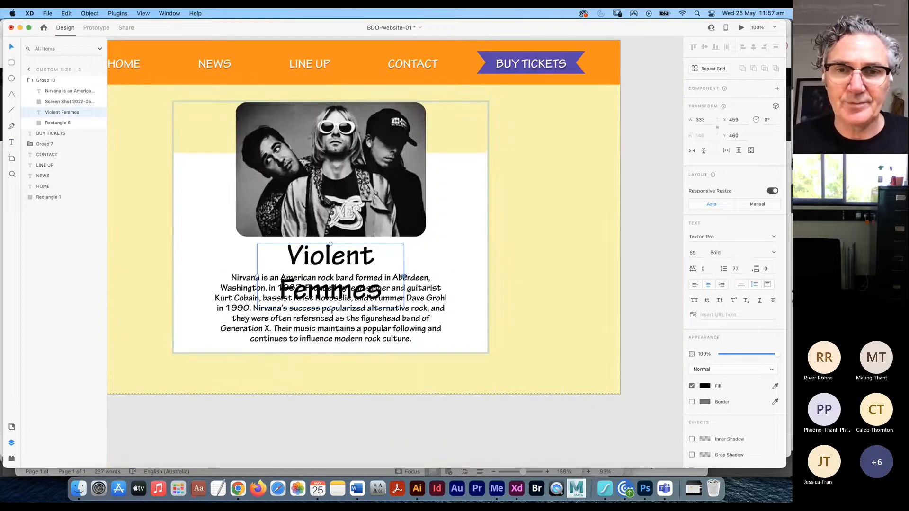
{"action": "left_click_drag", "start_coordinate": [404, 276], "coordinate": [431, 273]}
{"action": "key", "text": "super+Tab"}
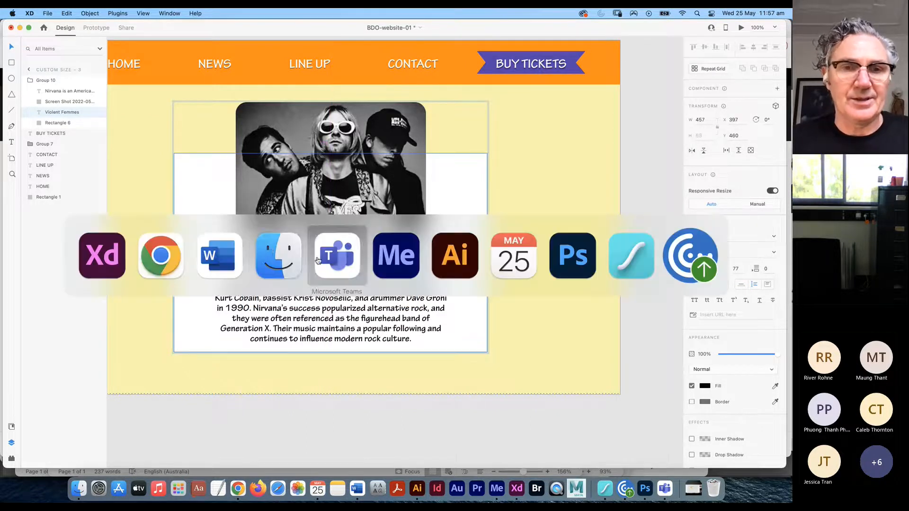
- In Word, delete ' (joined 2016).' from the end of the Violent Femmes paragraph
{"action": "left_click", "coordinate": [225, 261]}
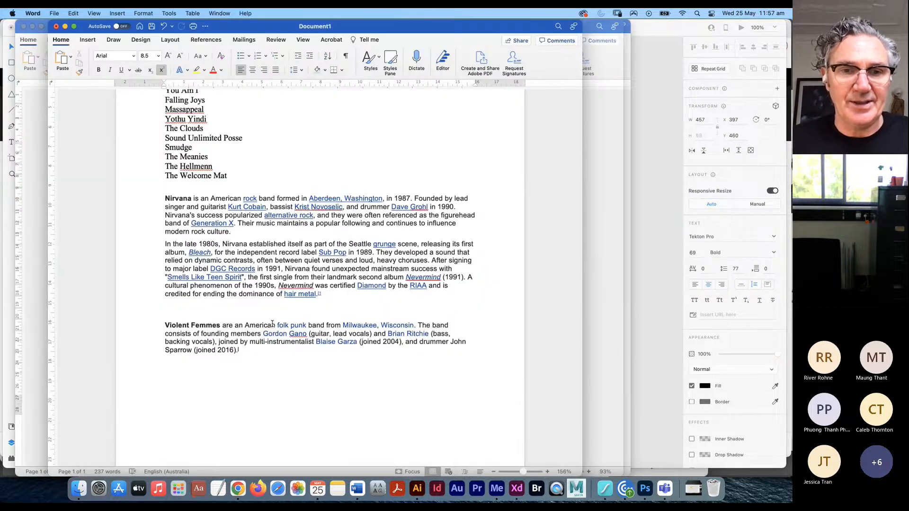
{"action": "left_click_drag", "start_coordinate": [255, 357], "coordinate": [169, 322]}
{"action": "left_click_drag", "start_coordinate": [246, 355], "coordinate": [200, 355]}
{"action": "key", "text": "BackSpace"}
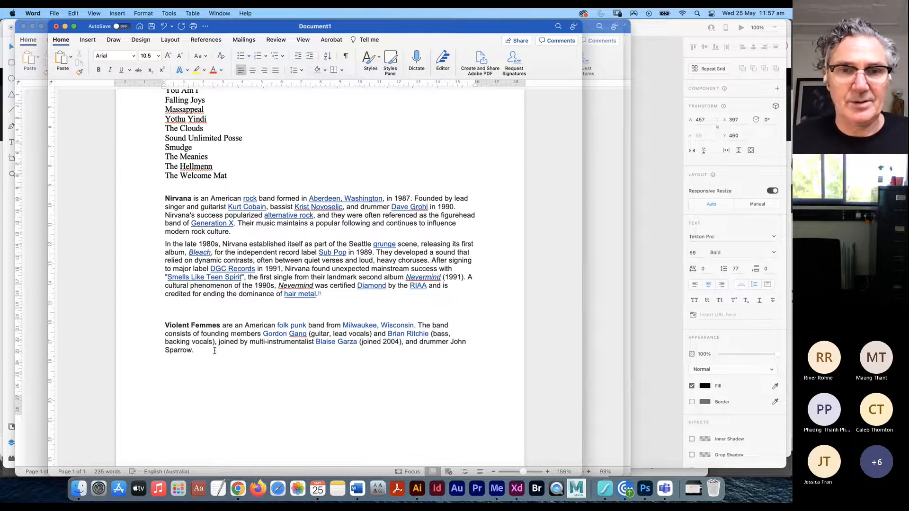
- Select the Violent Femmes paragraph, then select the band description text box in Adobe XD
{"action": "left_click_drag", "start_coordinate": [197, 351], "coordinate": [162, 331]}
{"action": "key", "text": "cmd+c"}
{"action": "key", "text": "super+Tab"}
{"action": "key", "text": "super+Tab"}
{"action": "key", "text": "super+Tab"}
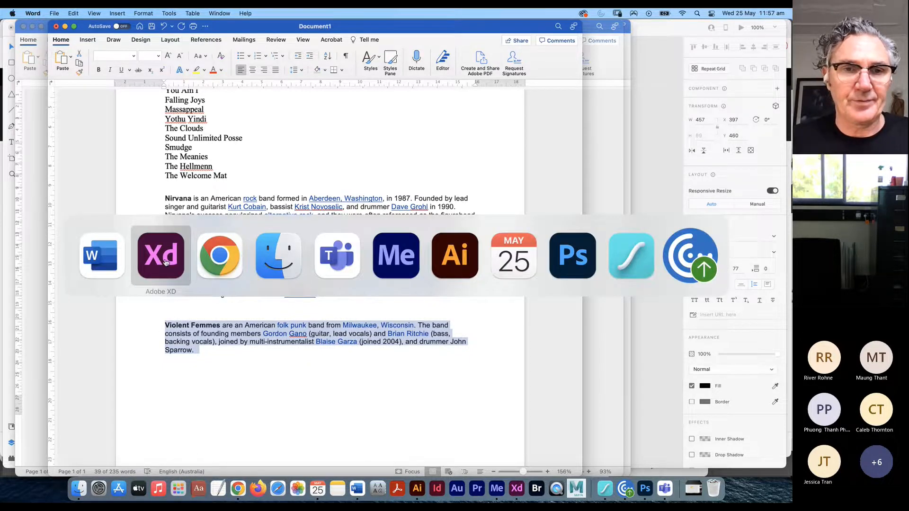
{"action": "key", "text": "super+shift+Tab"}
{"action": "key", "text": "super+shift+Tab"}
{"action": "left_click", "coordinate": [398, 339]}
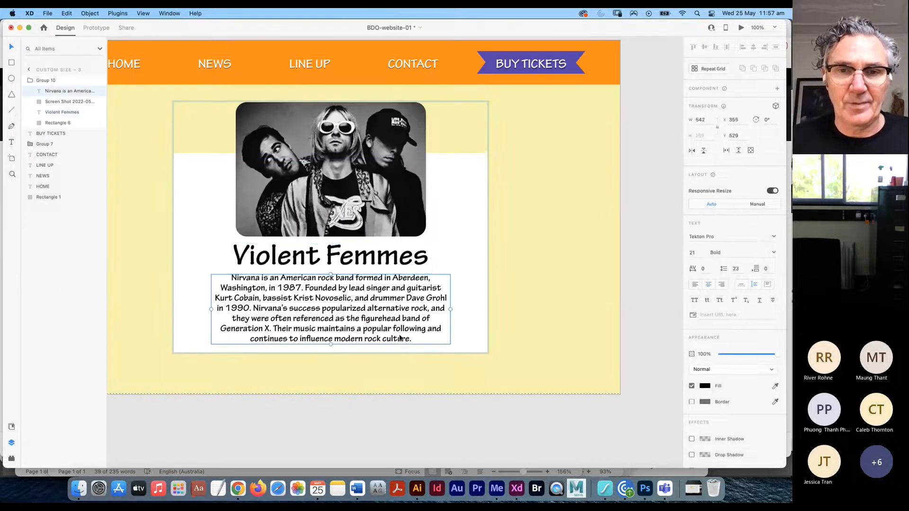
- Replace the Nirvana paragraph on Custom Size – 3 with the pasted Violent Femmes description
{"action": "left_click", "coordinate": [12, 143]}
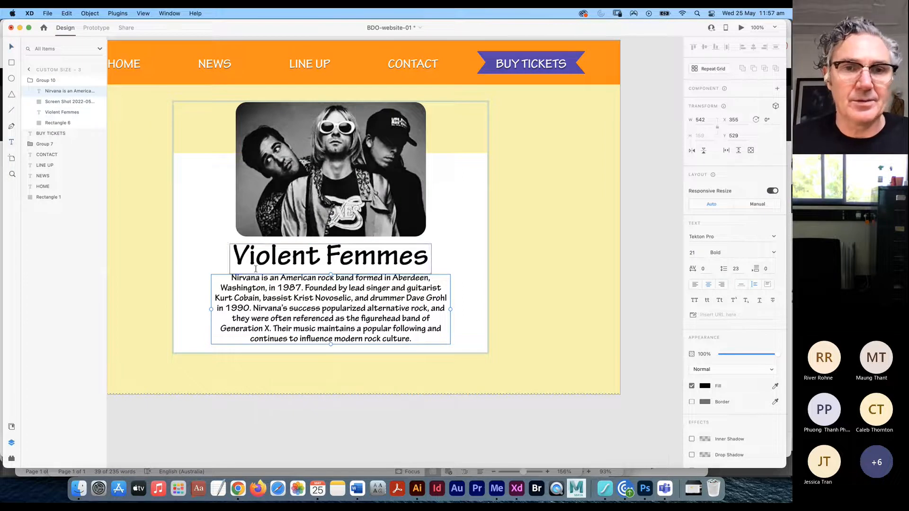
{"action": "left_click_drag", "start_coordinate": [234, 279], "coordinate": [395, 333]}
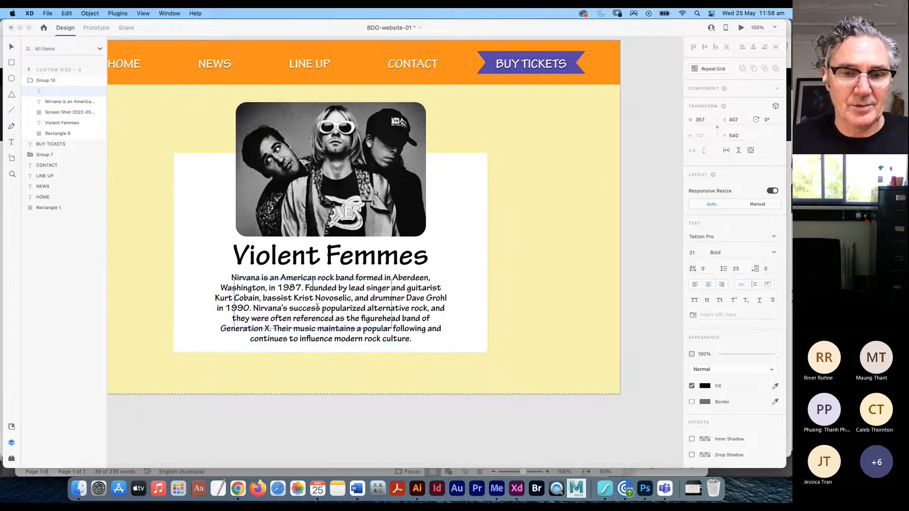
{"action": "left_click", "coordinate": [11, 46]}
{"action": "left_click", "coordinate": [391, 296]}
{"action": "key", "text": "Return"}
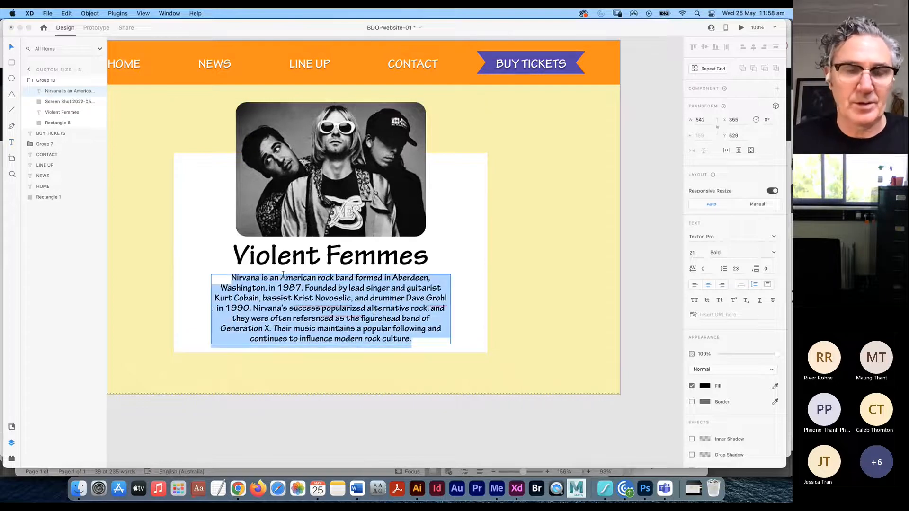
{"action": "key", "text": "cmd+v"}
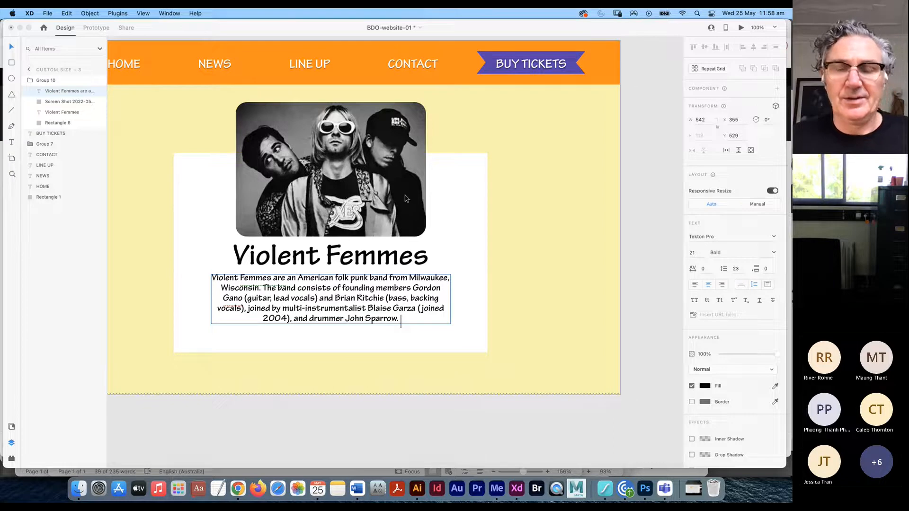
{"action": "key", "text": "cmd+Tab"}
{"action": "key", "text": "cmd+Tab"}
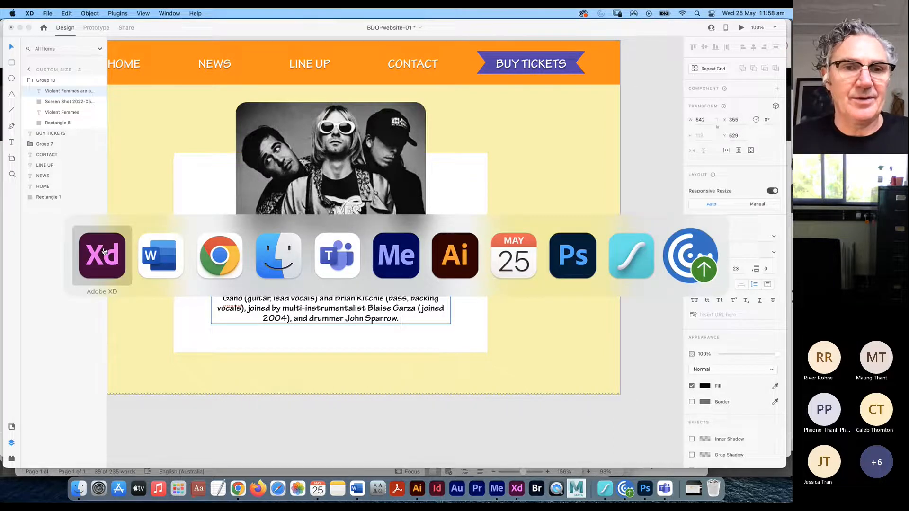
{"action": "key", "text": "Escape"}
- Drag violent femmes.jpeg from Finder onto the Nirvana photo, then zoom out
{"action": "left_click_drag", "start_coordinate": [784, 160], "coordinate": [669, 160]}
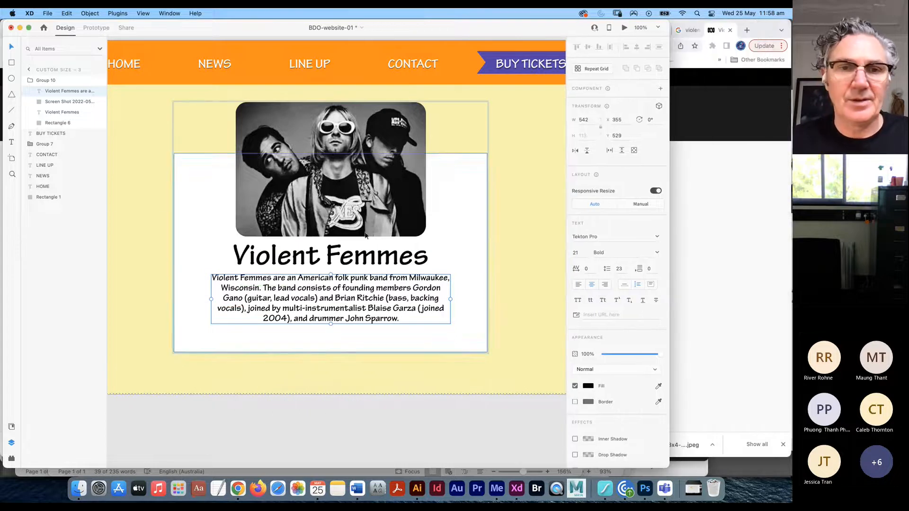
{"action": "key", "text": "cmd+Tab"}
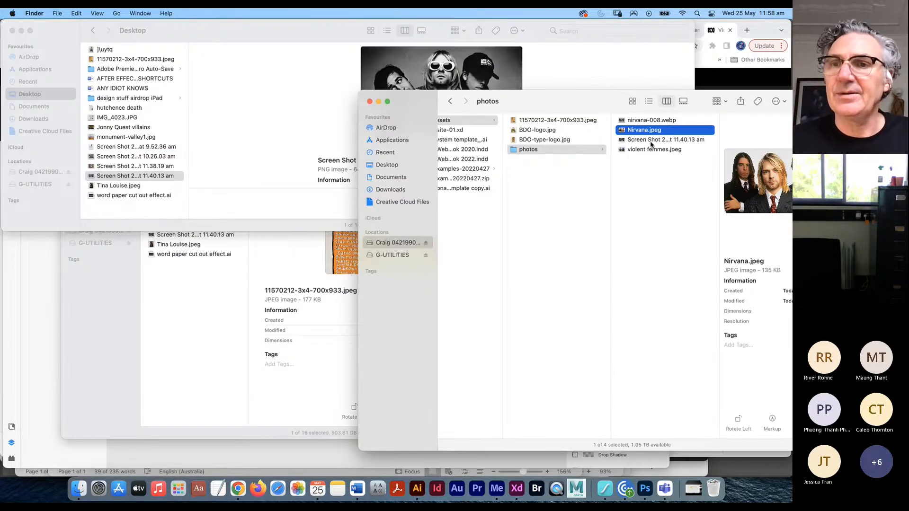
{"action": "left_click", "coordinate": [629, 149]}
{"action": "key", "text": "cmd+Tab"}
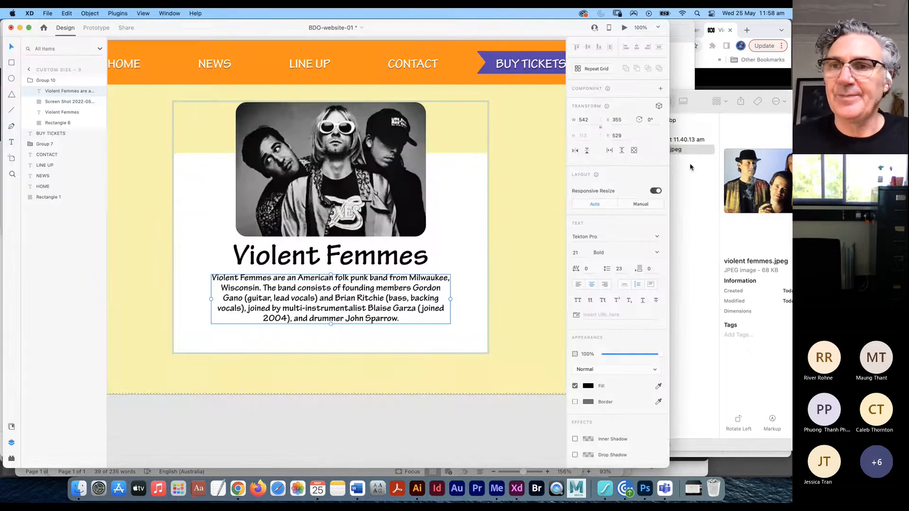
{"action": "left_click_drag", "start_coordinate": [683, 152], "coordinate": [425, 180]}
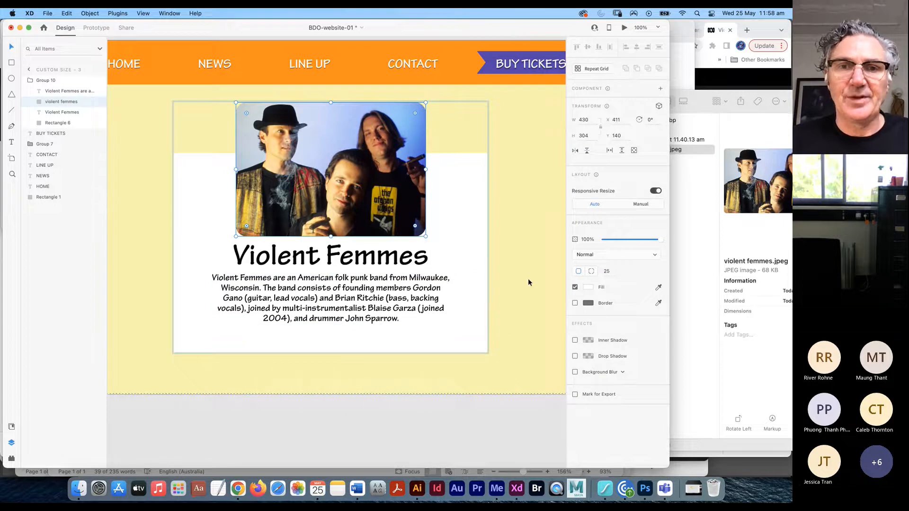
{"action": "left_click", "coordinate": [520, 291]}
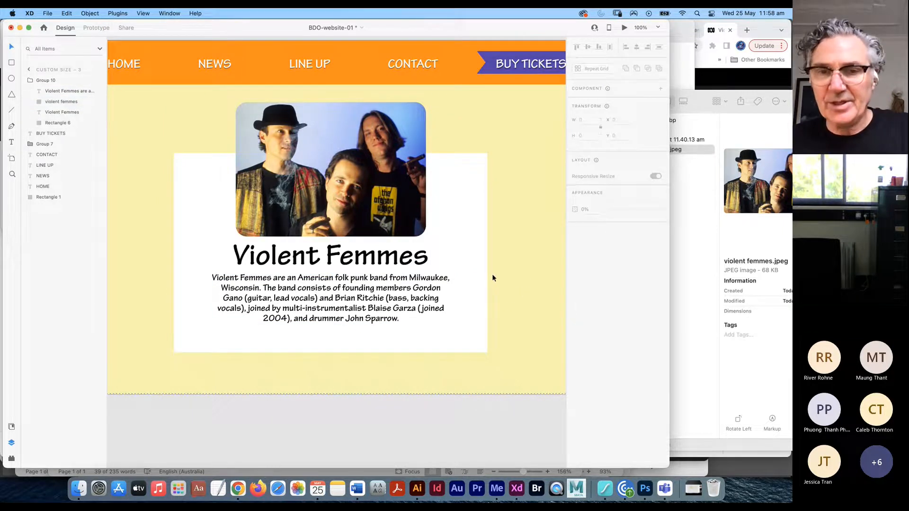
{"action": "key", "text": "super+minus"}
{"action": "key", "text": "super+minus"}
{"action": "key", "text": "super+minus"}
{"action": "scroll", "coordinate": [486, 291], "scroll_direction": "up", "scroll_amount": 3}
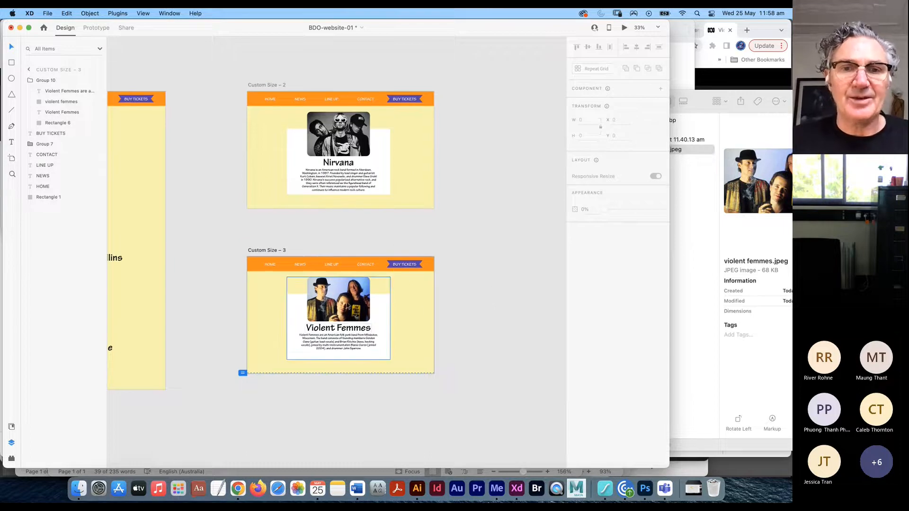
{"action": "scroll", "coordinate": [415, 383], "scroll_direction": "down", "scroll_amount": 2}
- In Prototype mode, wire the lineup's Violent Femmes name to the Custom Size – 3 artboard
{"action": "left_click_drag", "start_coordinate": [414, 384], "coordinate": [491, 391]}
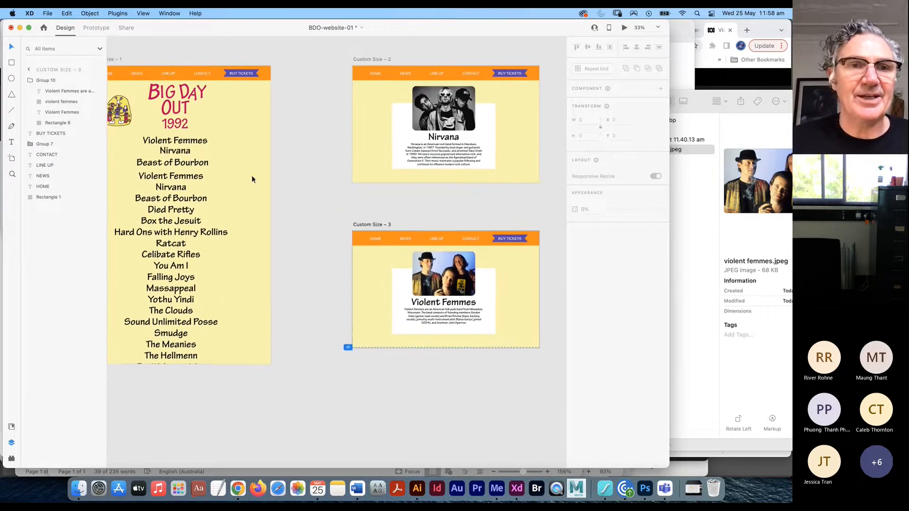
{"action": "left_click", "coordinate": [200, 141]}
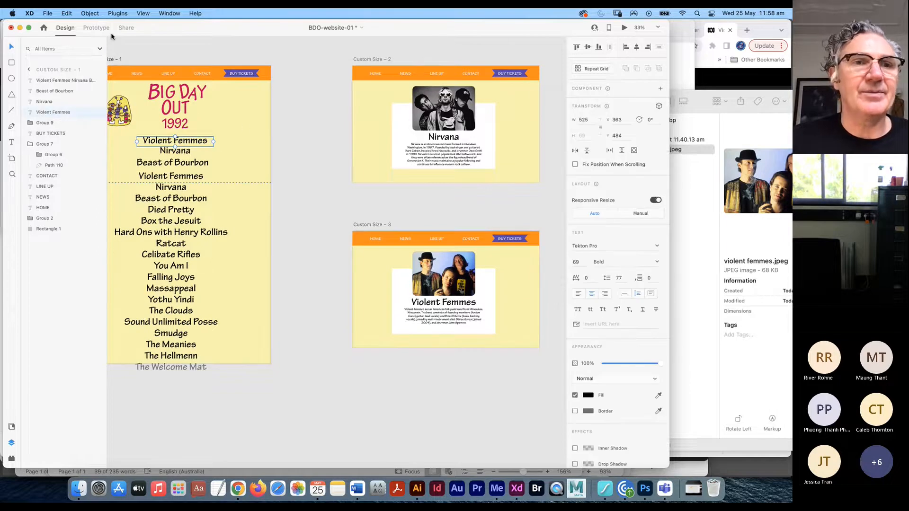
{"action": "left_click", "coordinate": [96, 27]}
{"action": "left_click_drag", "start_coordinate": [214, 141], "coordinate": [359, 325]}
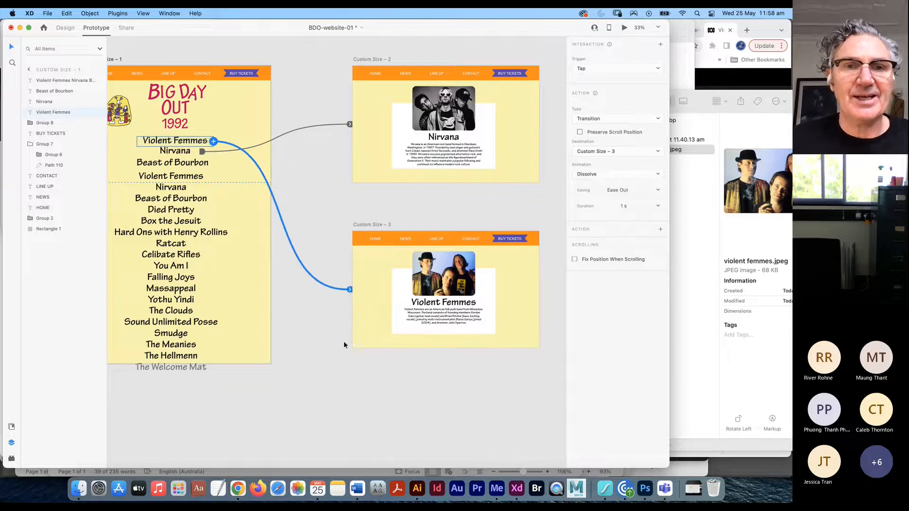
{"action": "left_click", "coordinate": [377, 237]}
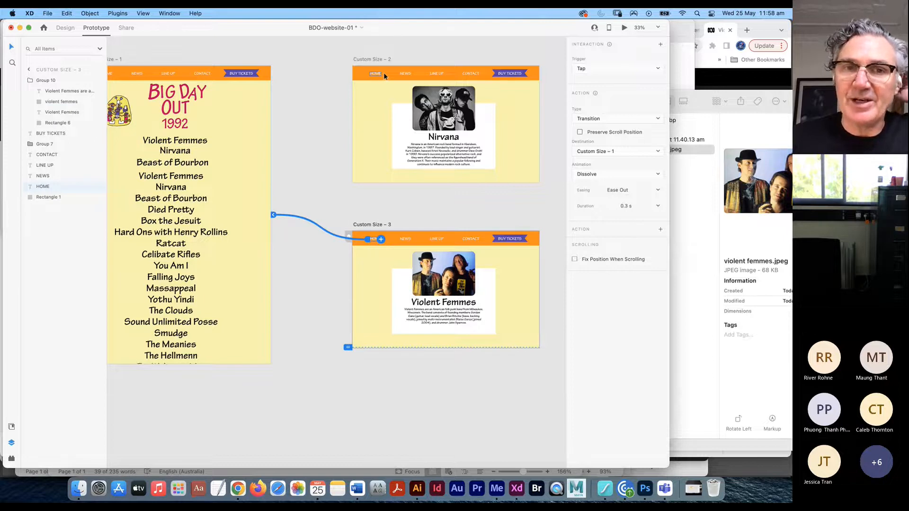
- Review the lineup artboard's links and widen the XD window again
{"action": "left_click", "coordinate": [267, 195]}
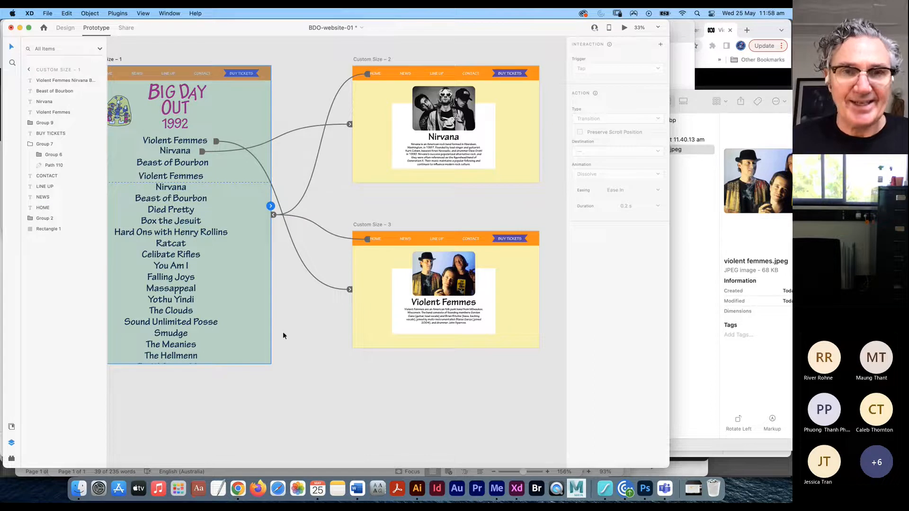
{"action": "scroll", "coordinate": [321, 348], "scroll_direction": "left", "scroll_amount": 3}
{"action": "scroll", "coordinate": [369, 211], "scroll_direction": "down", "scroll_amount": 1}
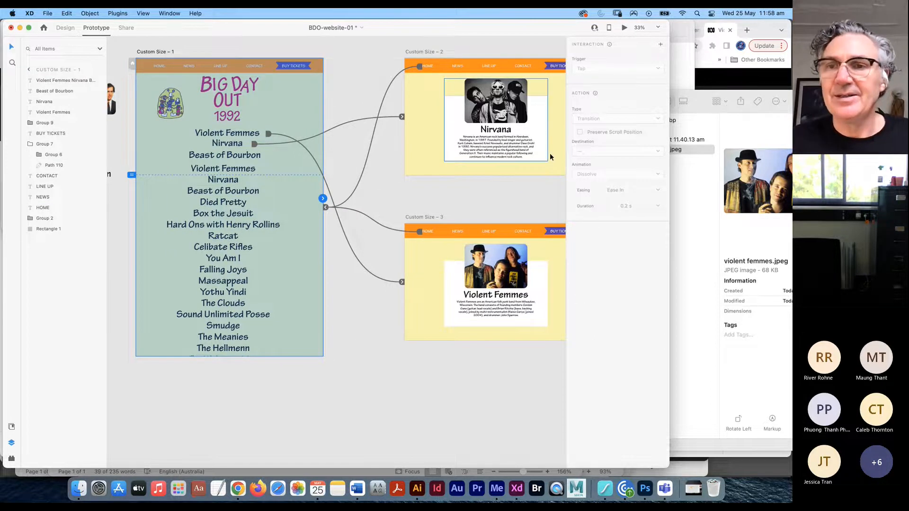
{"action": "left_click_drag", "start_coordinate": [669, 210], "coordinate": [791, 210]}
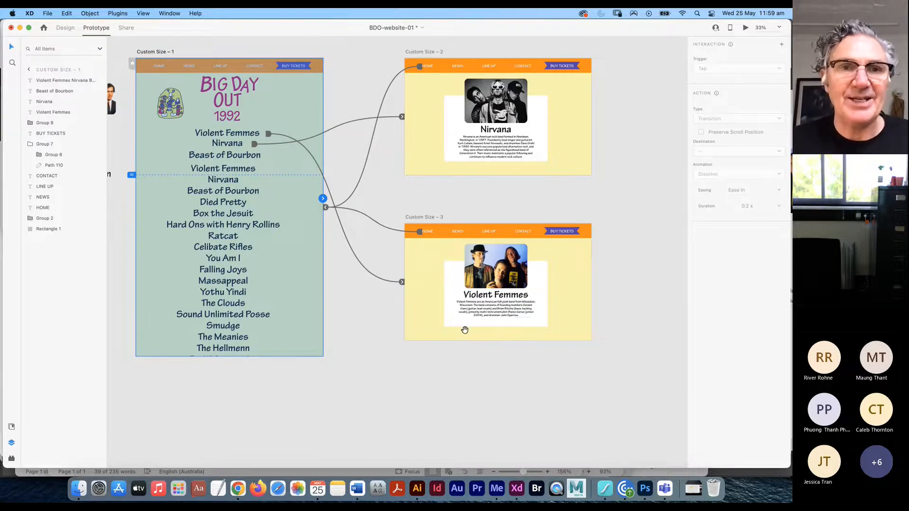
- Option-drag the Custom Size – 1 lineup artboard rightward into Custom Size – 4, then fit all artboards
{"action": "scroll", "coordinate": [464, 327], "scroll_direction": "right", "scroll_amount": 2}
{"action": "scroll", "coordinate": [464, 326], "scroll_direction": "up", "scroll_amount": 1}
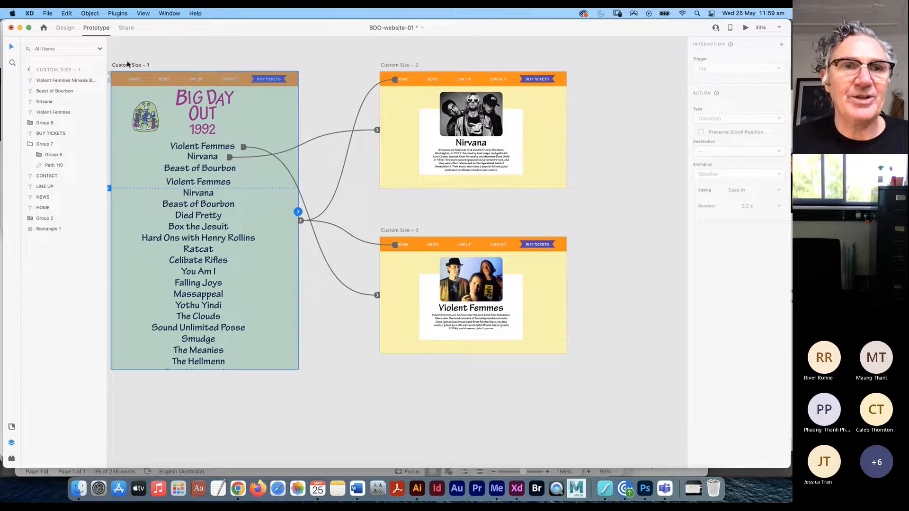
{"action": "left_click", "coordinate": [127, 65]}
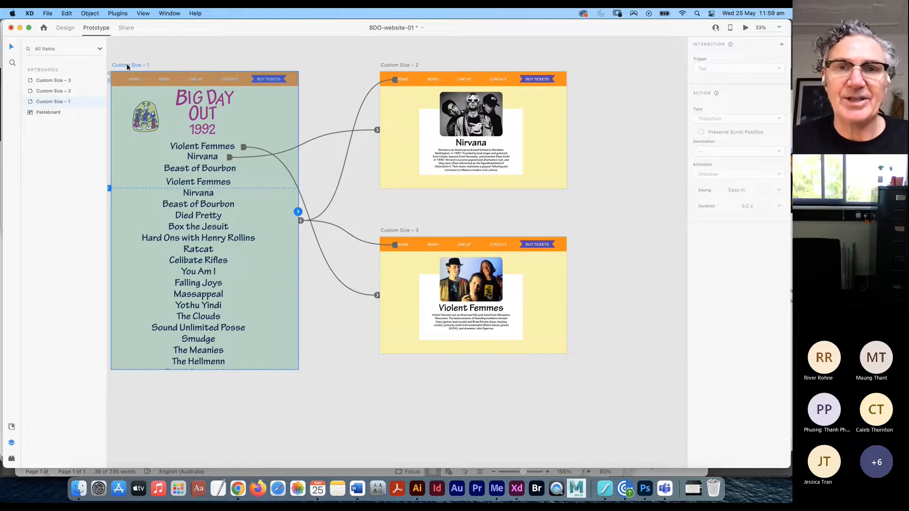
{"action": "right_click", "coordinate": [126, 64]}
{"action": "left_click", "coordinate": [170, 50]}
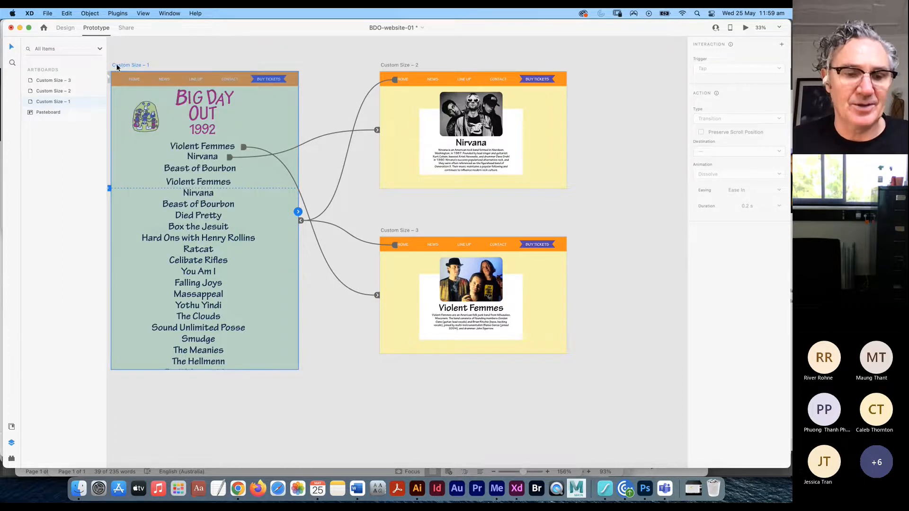
{"action": "left_click", "coordinate": [120, 66]}
{"action": "left_click_drag", "start_coordinate": [174, 60], "coordinate": [626, 65]}
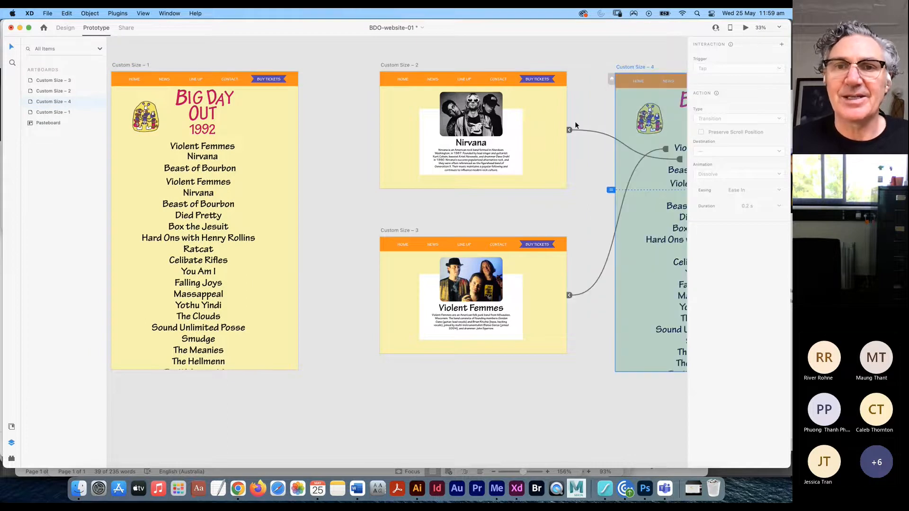
{"action": "scroll", "coordinate": [575, 121], "scroll_direction": "right", "scroll_amount": 5}
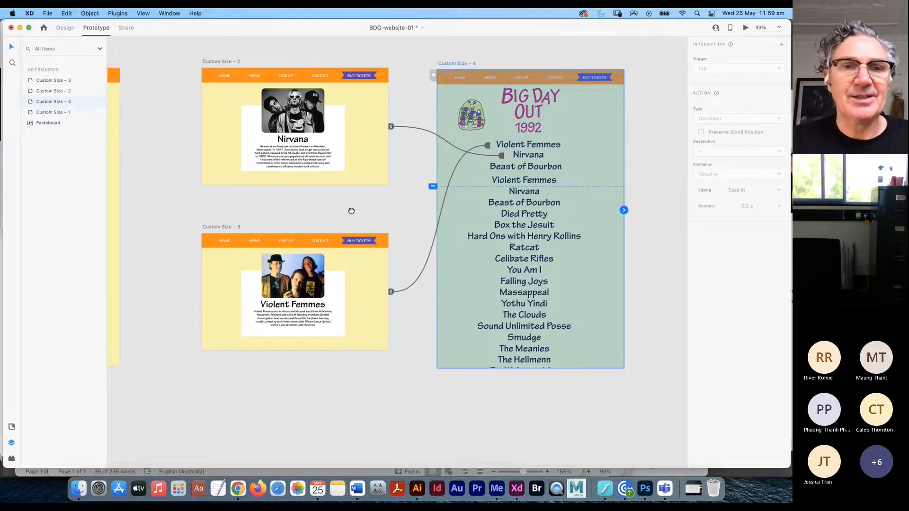
{"action": "key", "text": "super+0"}
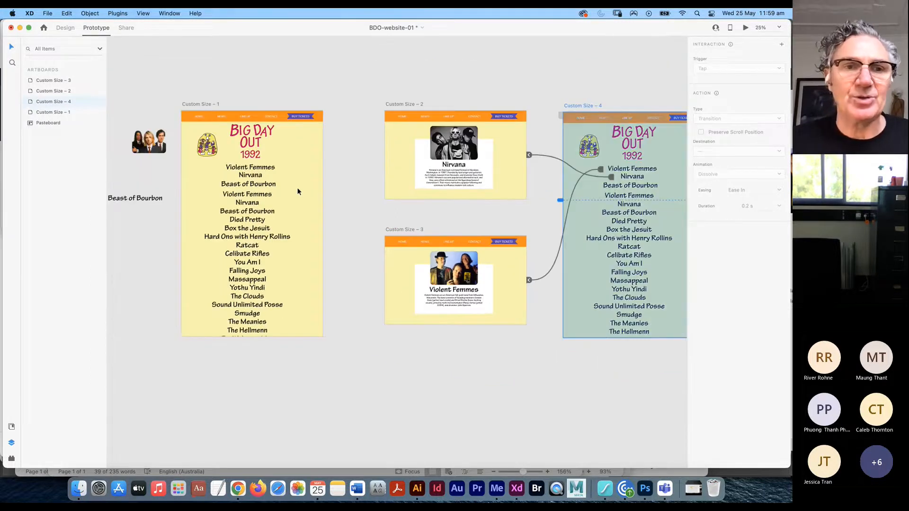
{"action": "scroll", "coordinate": [297, 191], "scroll_direction": "down", "scroll_amount": 2}
{"action": "scroll", "coordinate": [297, 191], "scroll_direction": "left", "scroll_amount": 2}
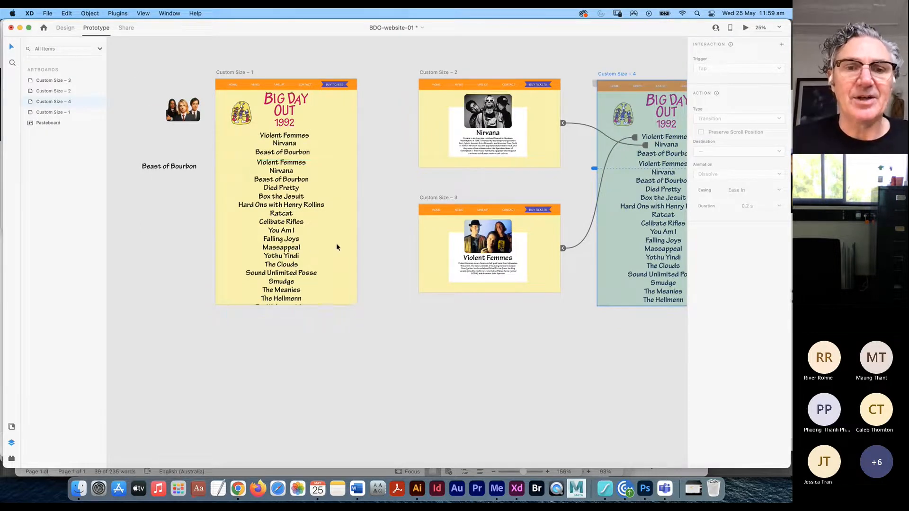
{"action": "left_click", "coordinate": [342, 254]}
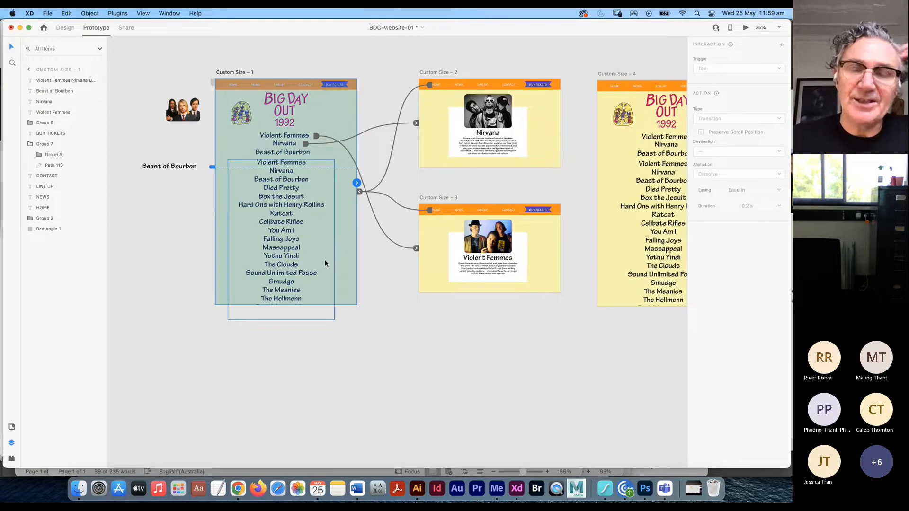
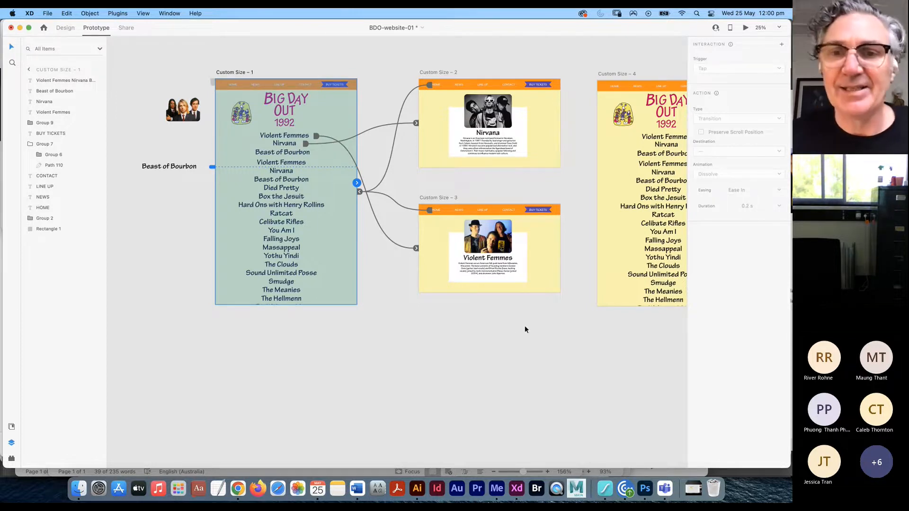
- Scroll the canvas so all four band pages, including the whole of Custom Size – 4, are visible
{"action": "scroll", "coordinate": [442, 331], "scroll_direction": "right", "scroll_amount": 5}
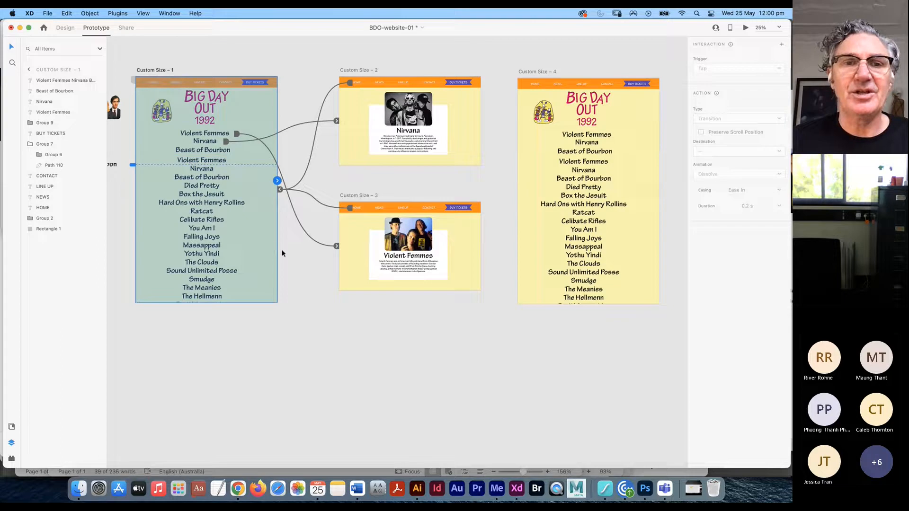
- Give the Nirvana link a Push Left transition and launch the prototype preview
{"action": "left_click", "coordinate": [211, 144]}
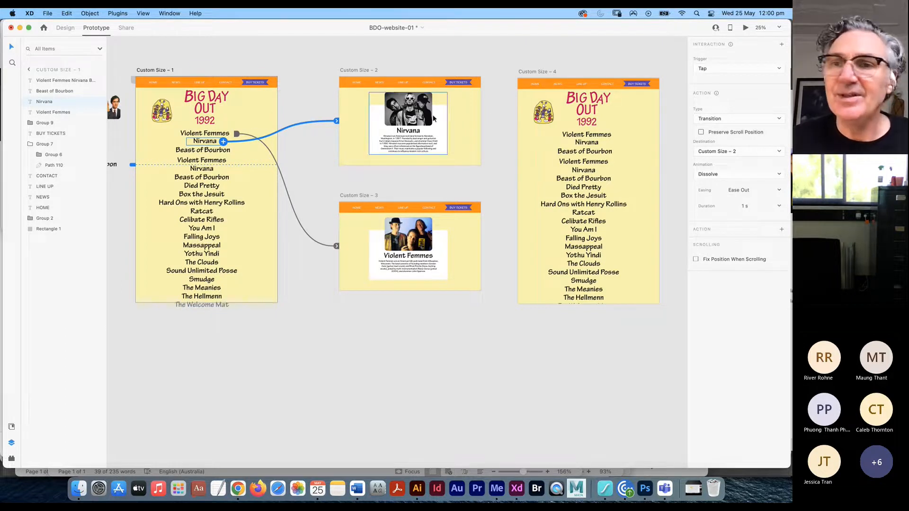
{"action": "left_click", "coordinate": [729, 177]}
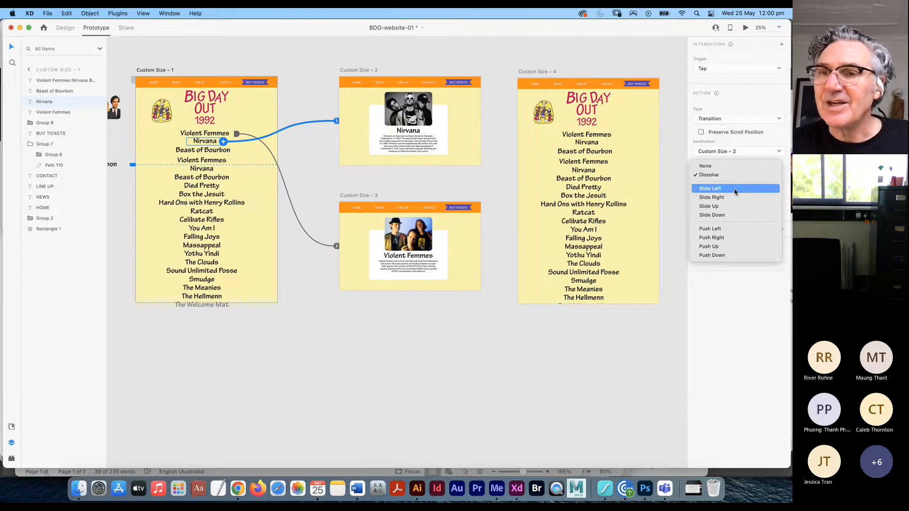
{"action": "left_click", "coordinate": [724, 230]}
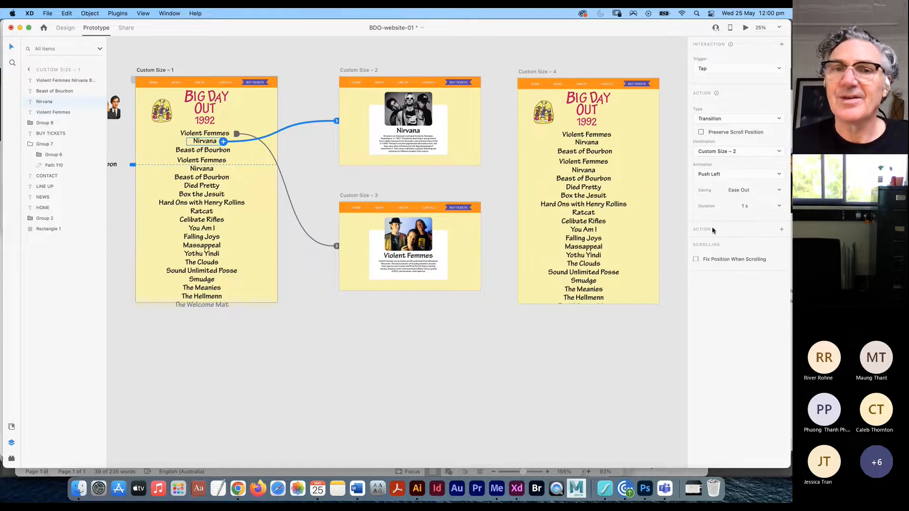
{"action": "left_click", "coordinate": [746, 28]}
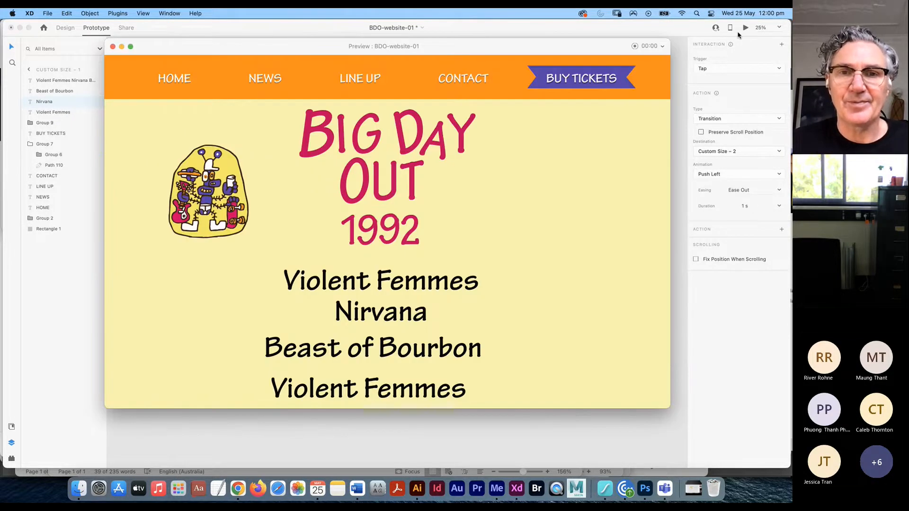
- Test the Nirvana and HOME links in the preview, close it, and select the Nirvana page's HOME link
{"action": "left_click", "coordinate": [380, 313]}
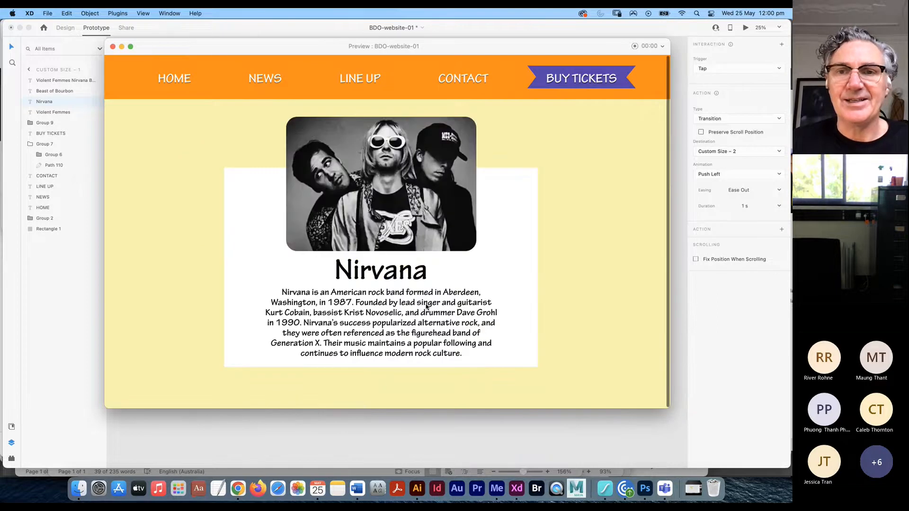
{"action": "left_click", "coordinate": [174, 82]}
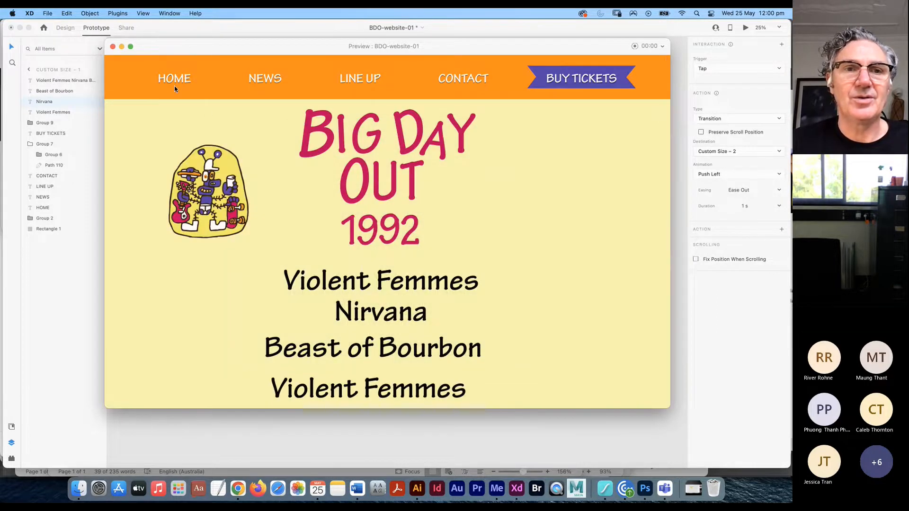
{"action": "left_click", "coordinate": [113, 46]}
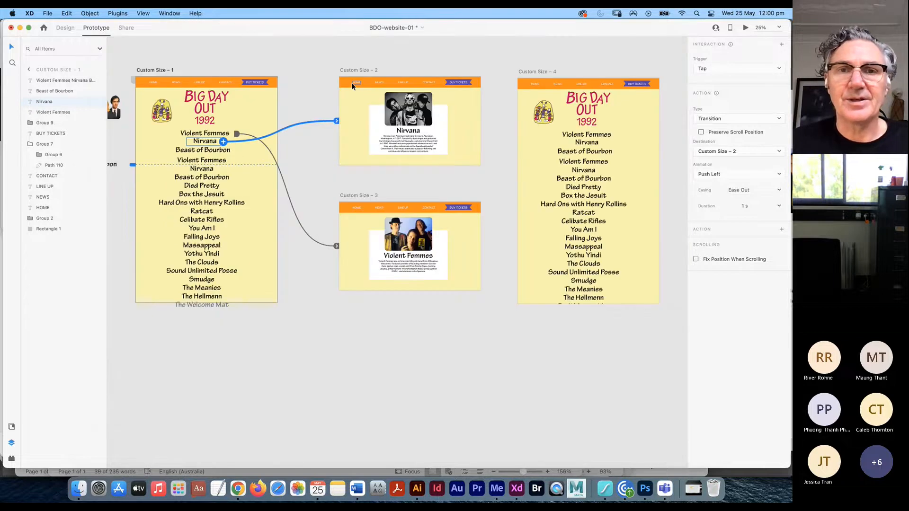
{"action": "left_click", "coordinate": [357, 81]}
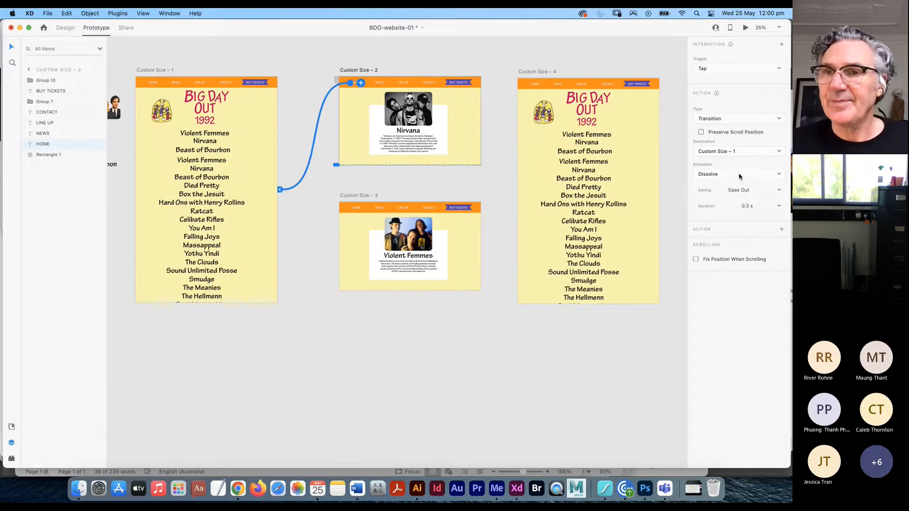
- Set the HOME link to Push Right and test the Nirvana round trip twice in preview
{"action": "left_click", "coordinate": [742, 176]}
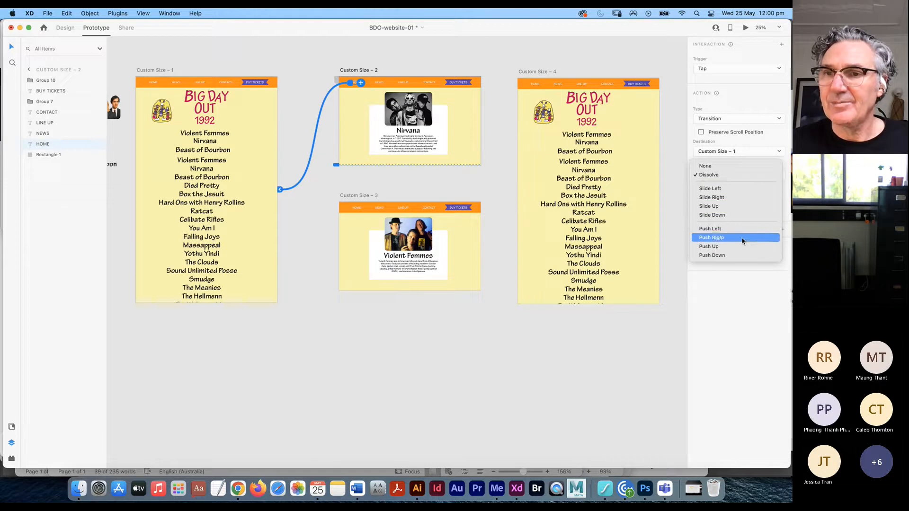
{"action": "left_click", "coordinate": [742, 242]}
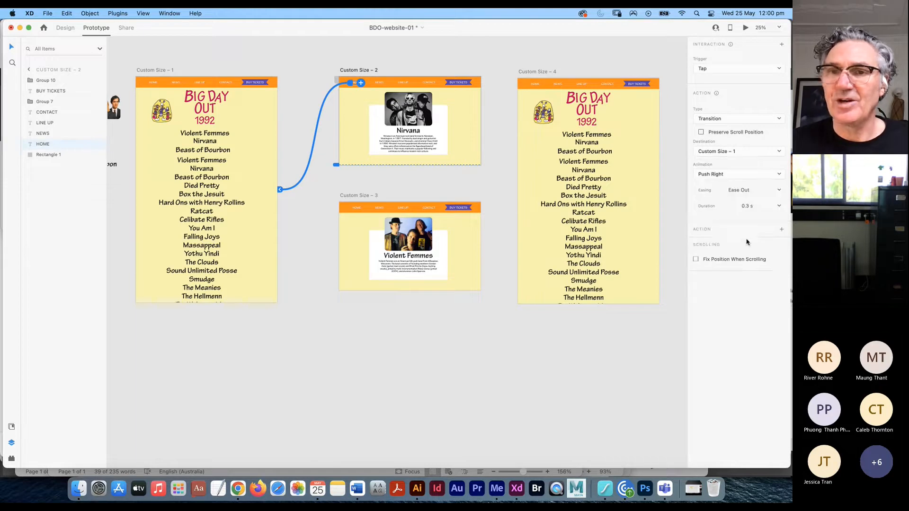
{"action": "left_click", "coordinate": [206, 144]}
{"action": "left_click", "coordinate": [745, 27]}
{"action": "left_click", "coordinate": [384, 311]}
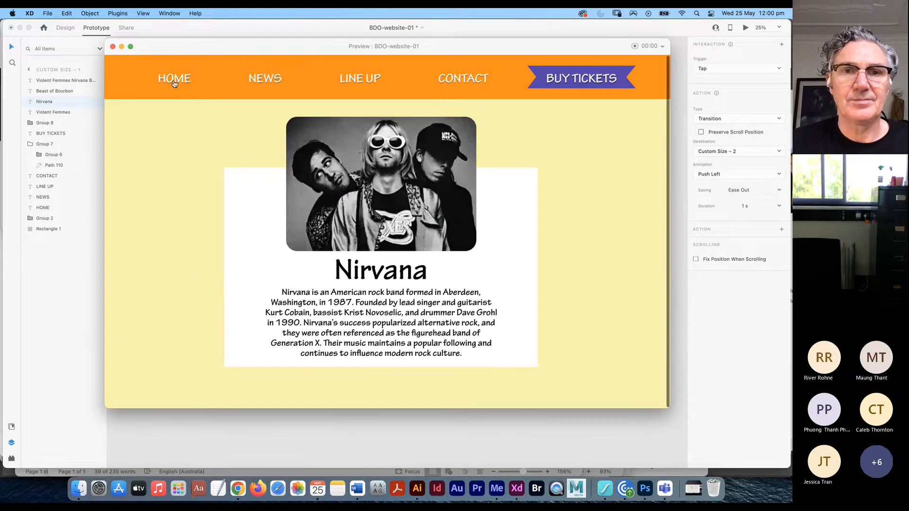
{"action": "left_click", "coordinate": [174, 84]}
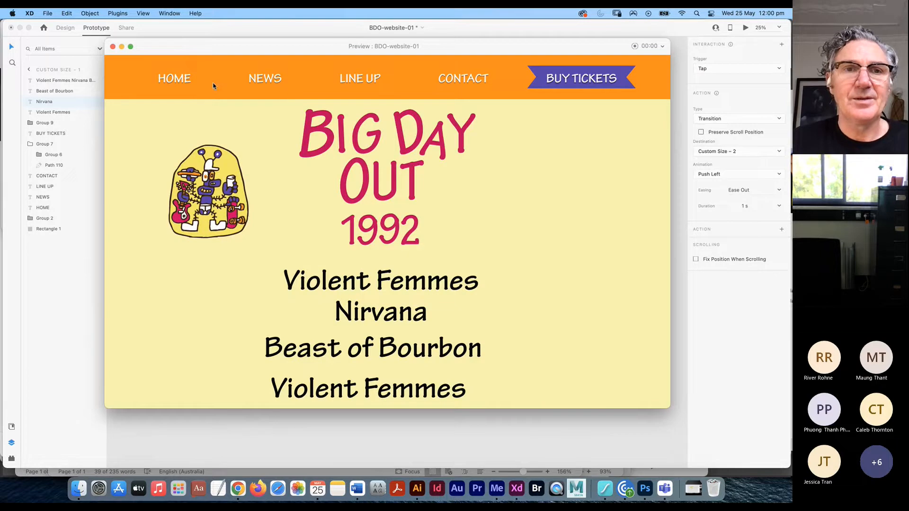
{"action": "left_click", "coordinate": [368, 312]}
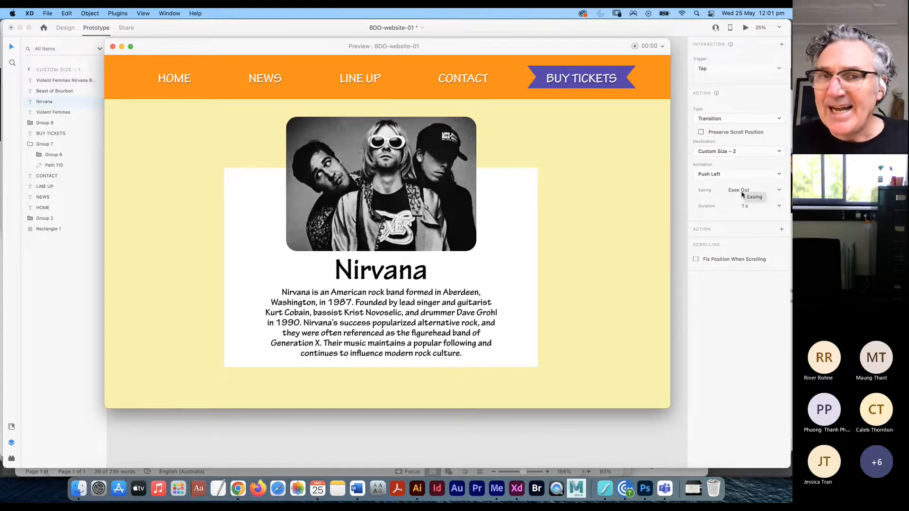
{"action": "left_click", "coordinate": [173, 79]}
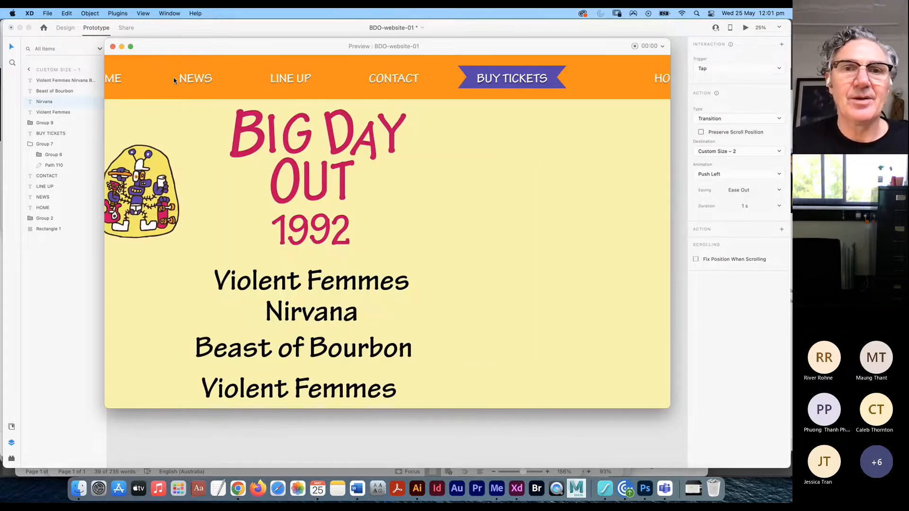
{"action": "left_click", "coordinate": [113, 46]}
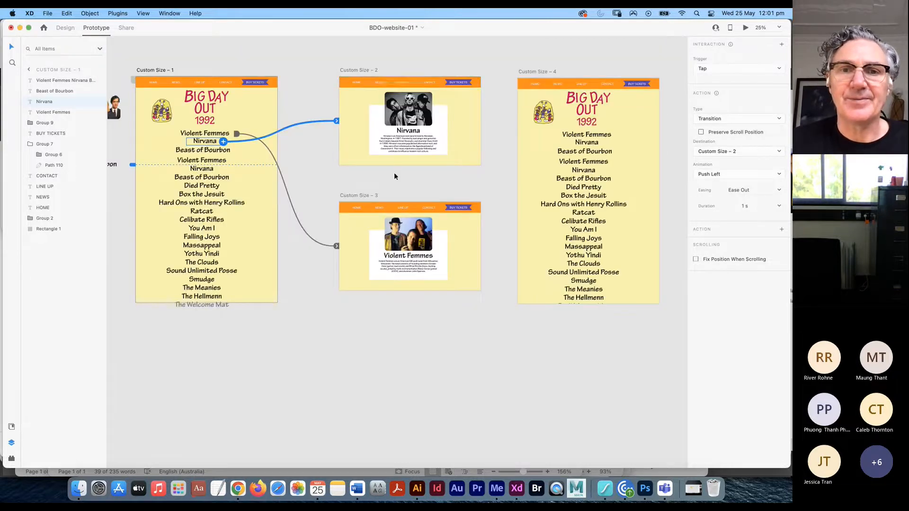
- Lengthen the HOME link's transition to 1 s and reopen the preview
{"action": "left_click", "coordinate": [354, 82]}
{"action": "left_click", "coordinate": [778, 206]}
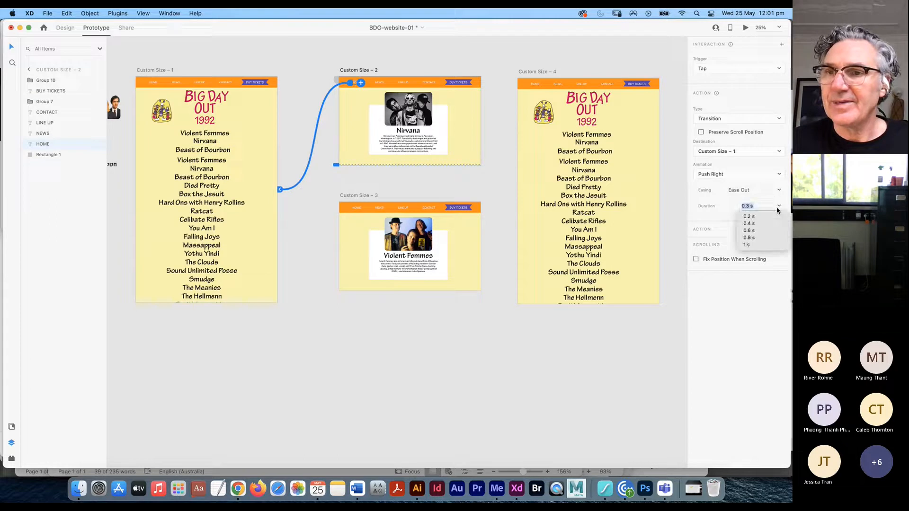
{"action": "left_click", "coordinate": [747, 244]}
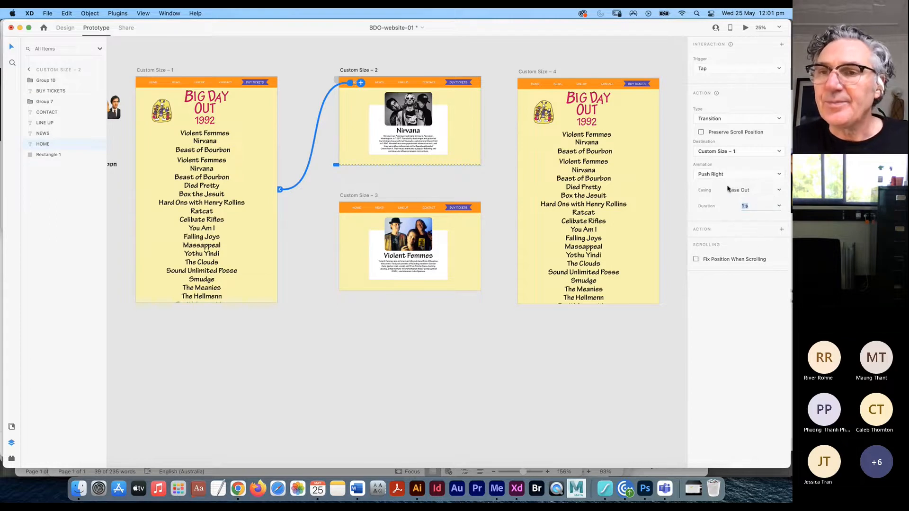
{"action": "left_click", "coordinate": [205, 142]}
{"action": "left_click", "coordinate": [746, 27]}
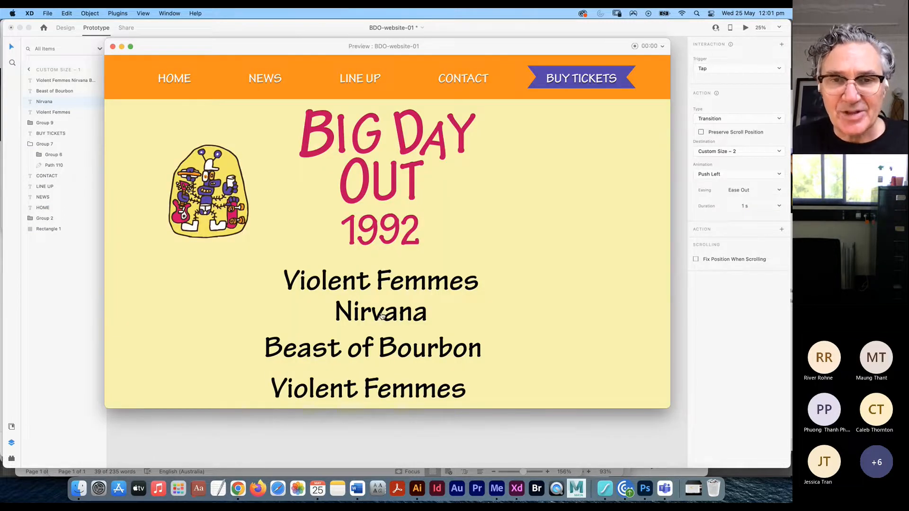
- Change the Nirvana transition's easing to Ease Out, then close the preview
{"action": "left_click", "coordinate": [380, 316]}
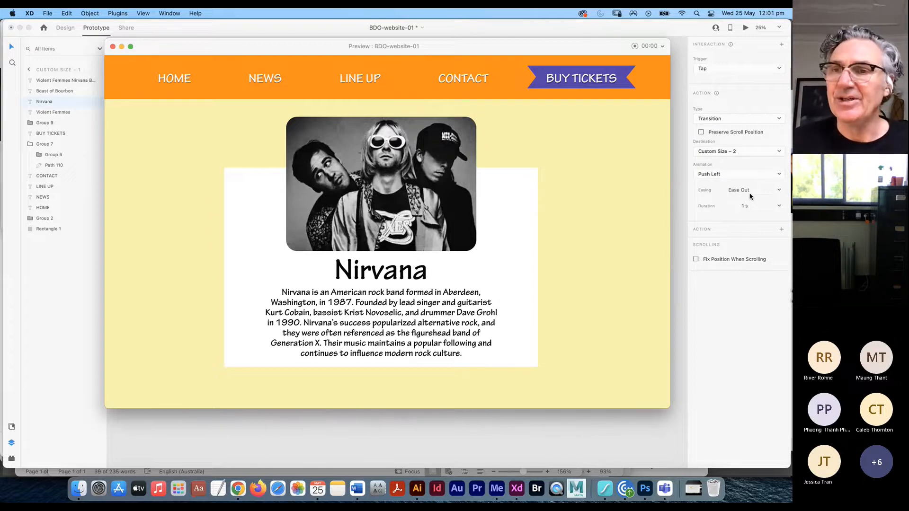
{"action": "left_click", "coordinate": [762, 189]}
{"action": "left_click", "coordinate": [779, 191]}
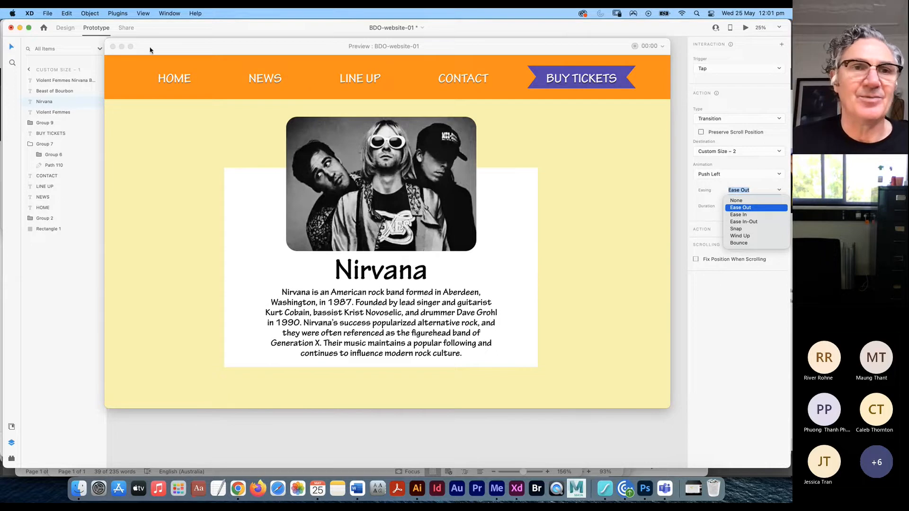
{"action": "left_click", "coordinate": [113, 49]}
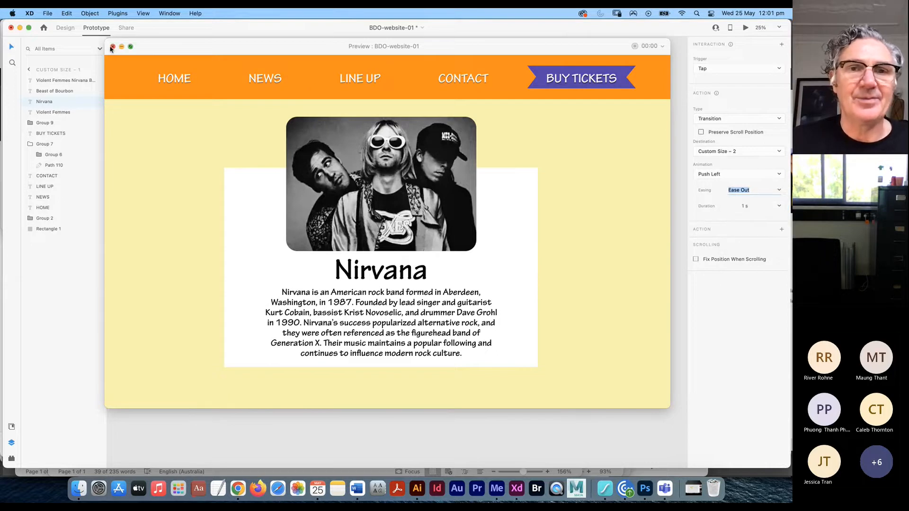
{"action": "left_click", "coordinate": [114, 49]}
{"action": "left_click", "coordinate": [408, 116]}
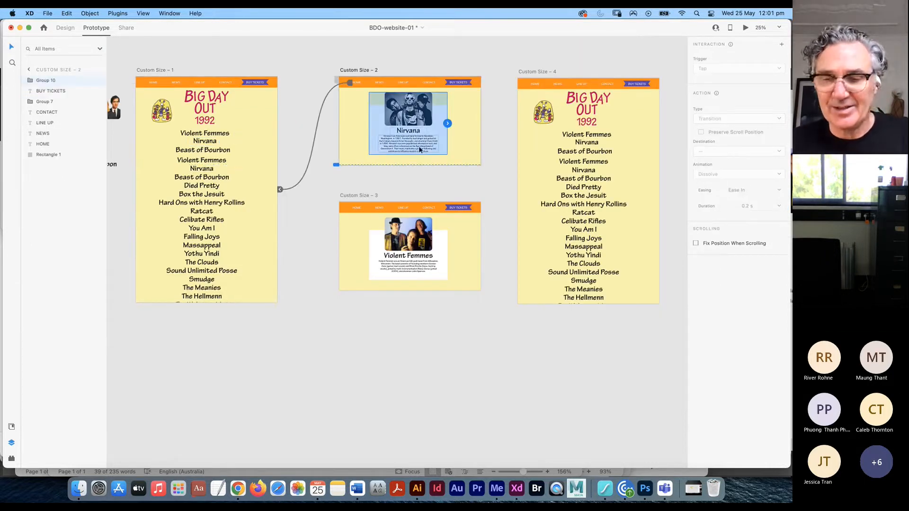
- In Design mode, zoom to the Nirvana artboard, ungroup its card, and select the photo
{"action": "left_click", "coordinate": [65, 28]}
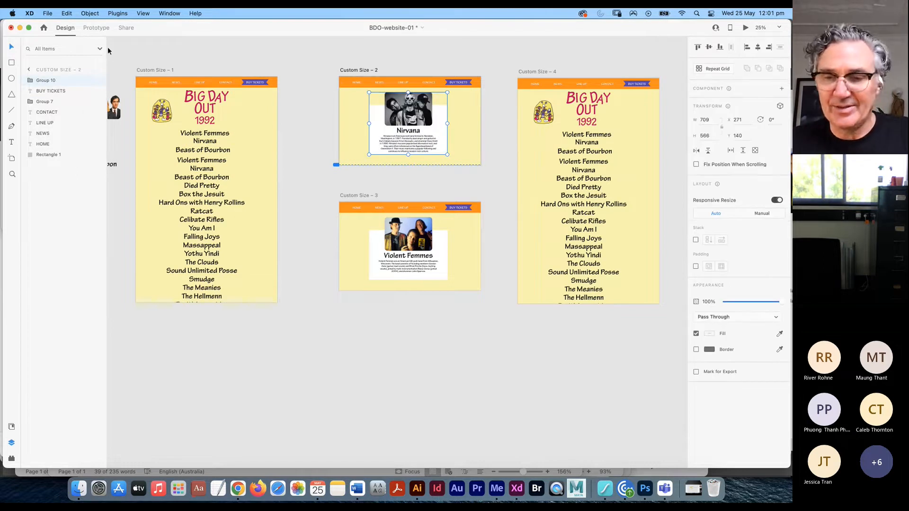
{"action": "key", "text": "super+3"}
{"action": "scroll", "coordinate": [312, 296], "scroll_direction": "up", "scroll_amount": 10}
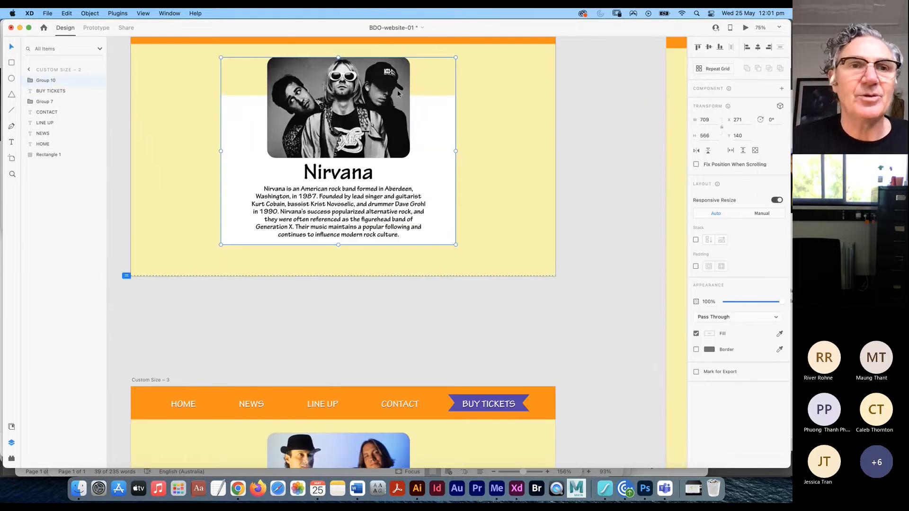
{"action": "left_click", "coordinate": [95, 15]}
{"action": "left_click", "coordinate": [95, 23]}
{"action": "left_click", "coordinate": [92, 13]}
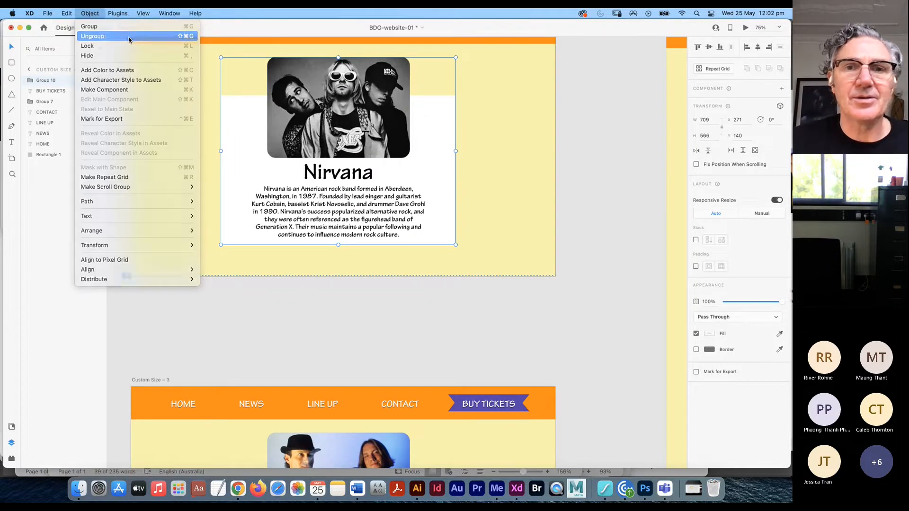
{"action": "left_click", "coordinate": [93, 36]}
{"action": "left_click", "coordinate": [598, 169]}
{"action": "left_click", "coordinate": [387, 118]}
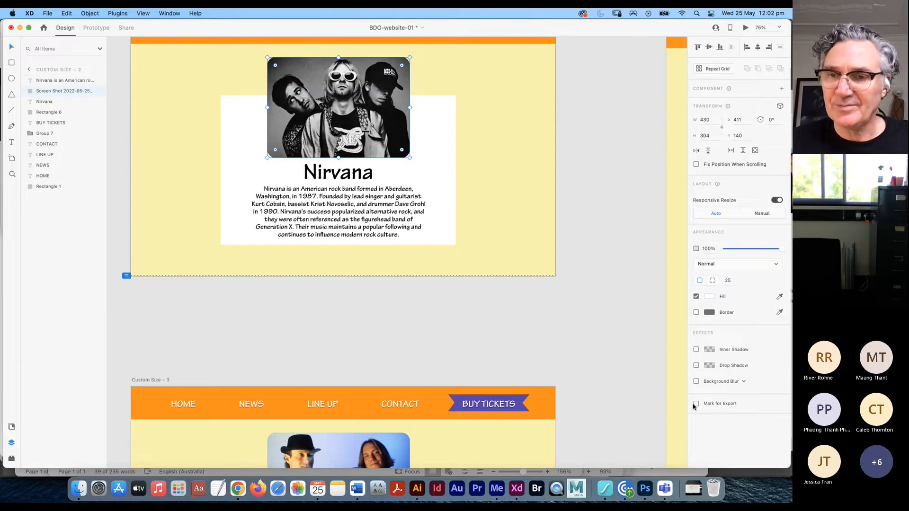
- Add a drop shadow to the Nirvana photo with Y offset 5 and 37% opacity
{"action": "left_click", "coordinate": [695, 367]}
{"action": "left_click", "coordinate": [696, 366]}
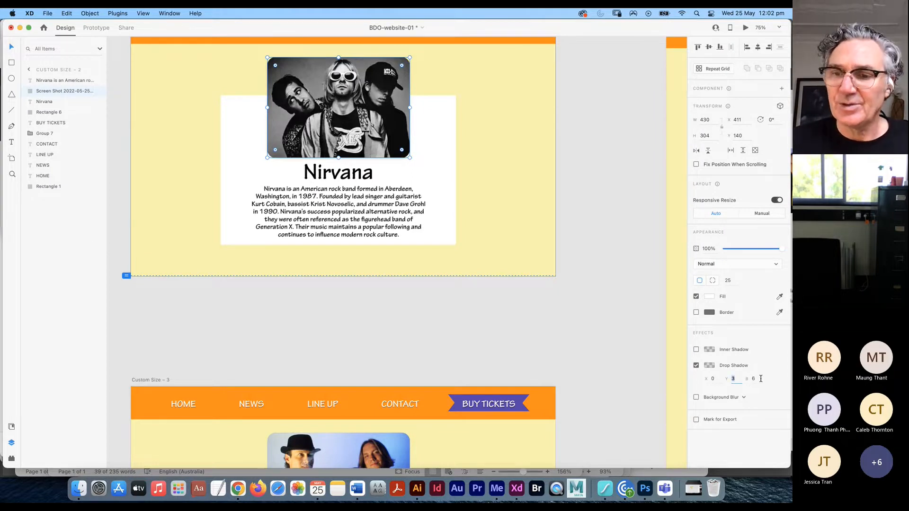
{"action": "key", "text": "Up"}
{"action": "key", "text": "Up"}
{"action": "key", "text": "Up"}
{"action": "key", "text": "Up"}
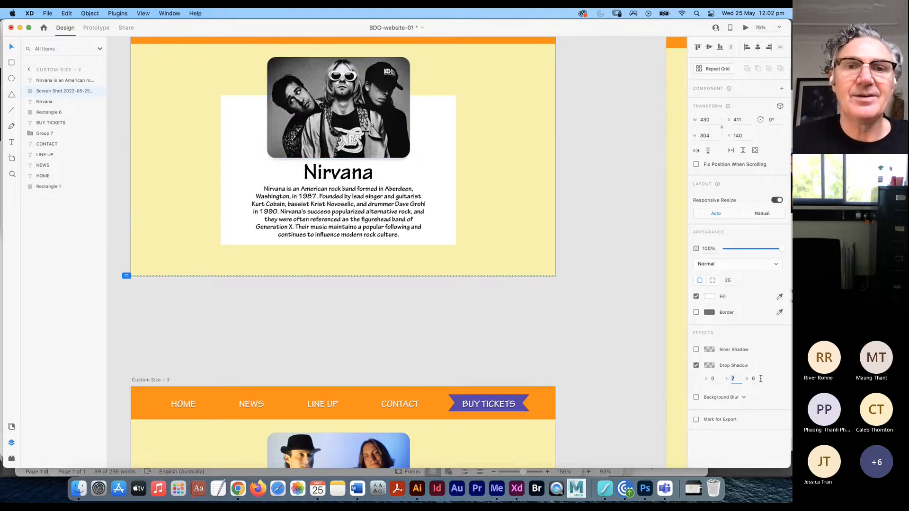
{"action": "left_click", "coordinate": [710, 368]}
{"action": "mouse_move", "coordinate": [690, 374]}
{"action": "left_mouse_down"}
{"action": "mouse_move", "coordinate": [690, 327]}
{"action": "mouse_move", "coordinate": [682, 369]}
{"action": "left_mouse_up"}
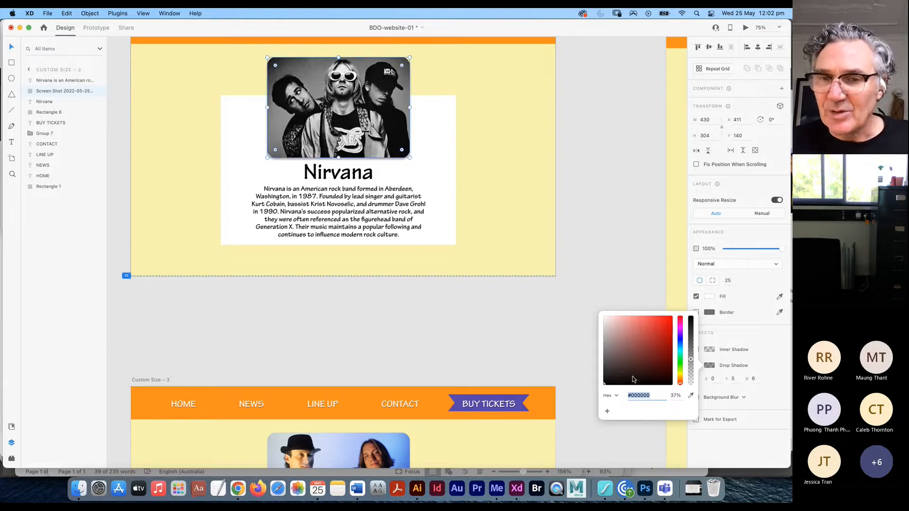
- Set the photo's drop shadow X offset to 2
{"action": "left_click", "coordinate": [563, 425]}
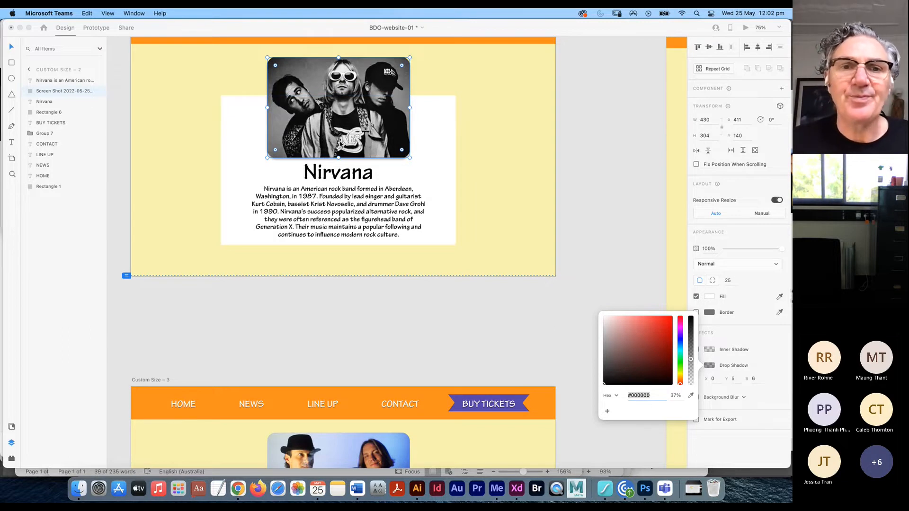
{"action": "left_click", "coordinate": [712, 379]}
{"action": "key", "text": "Up"}
{"action": "key", "text": "Up"}
{"action": "key", "text": "Up"}
{"action": "key", "text": "Up"}
{"action": "key", "text": "Up"}
{"action": "key", "text": "Up"}
{"action": "key", "text": "Up"}
{"action": "key", "text": "Up"}
{"action": "key", "text": "Up"}
{"action": "key", "text": "Up"}
{"action": "key", "text": "Up"}
{"action": "key", "text": "Up"}
{"action": "key", "text": "Up"}
{"action": "key", "text": "Up"}
{"action": "key", "text": "Up"}
{"action": "key", "text": "Up"}
{"action": "key", "text": "Up"}
{"action": "key", "text": "Up"}
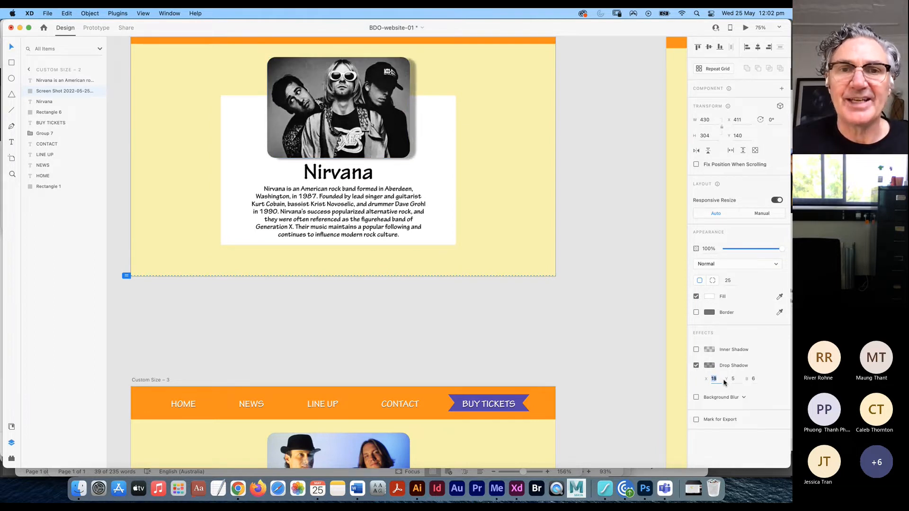
{"action": "key", "text": "Down"}
{"action": "key", "text": "Down"}
{"action": "key", "text": "Down"}
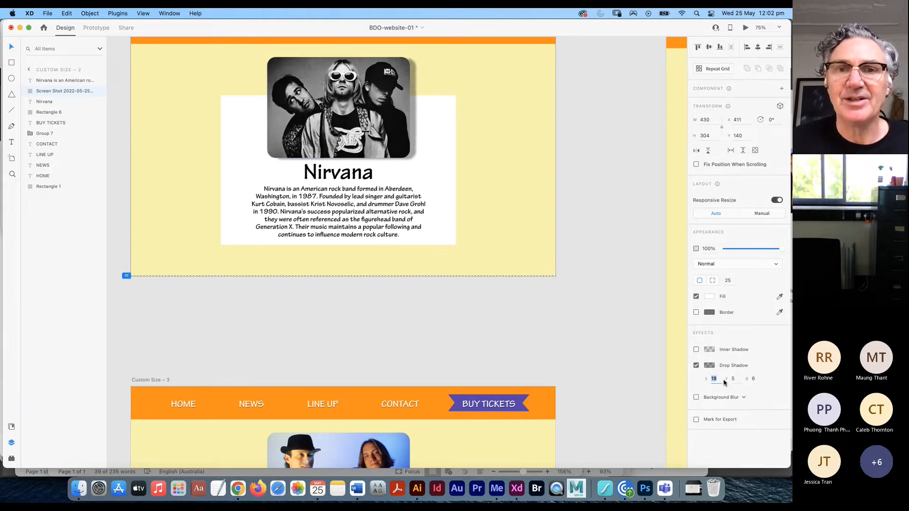
{"action": "key", "text": "Down"}
{"action": "key", "text": "Down"}
{"action": "key", "text": "Down"}
{"action": "key", "text": "Down"}
{"action": "key", "text": "Down"}
{"action": "key", "text": "Down"}
{"action": "key", "text": "Down"}
{"action": "key", "text": "Down"}
{"action": "key", "text": "Down"}
{"action": "key", "text": "Down"}
{"action": "key", "text": "Down"}
{"action": "key", "text": "Down"}
{"action": "key", "text": "Down"}
{"action": "key", "text": "Down"}
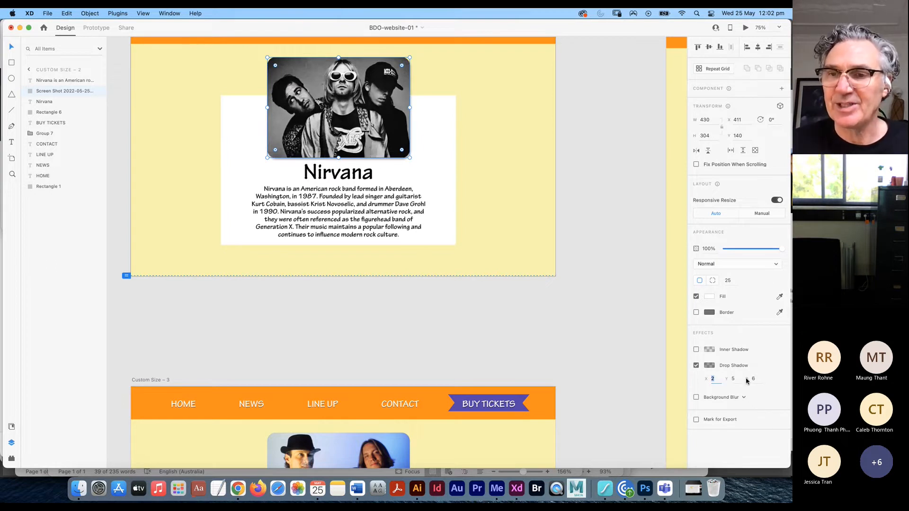
- Try orange and yellow shadow hues, then settle on near-black #020202 and close the picker
{"action": "left_click", "coordinate": [709, 365]}
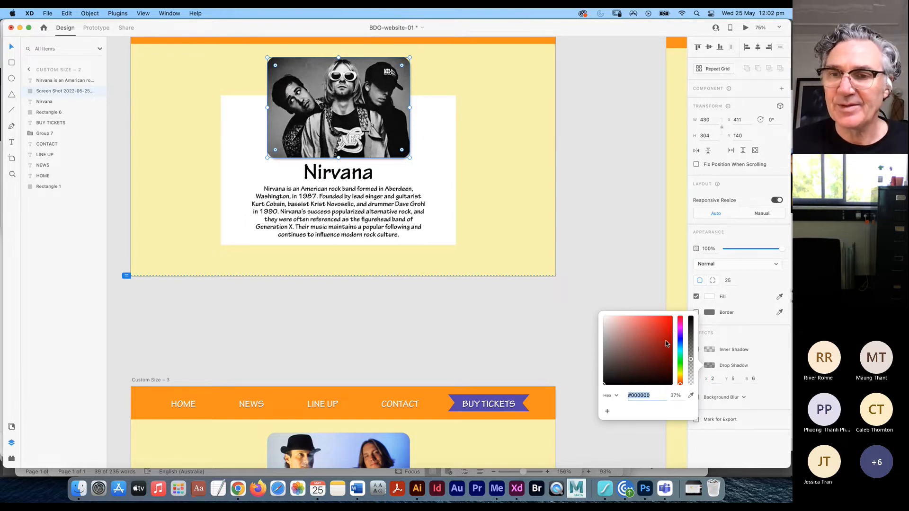
{"action": "left_click", "coordinate": [680, 375]}
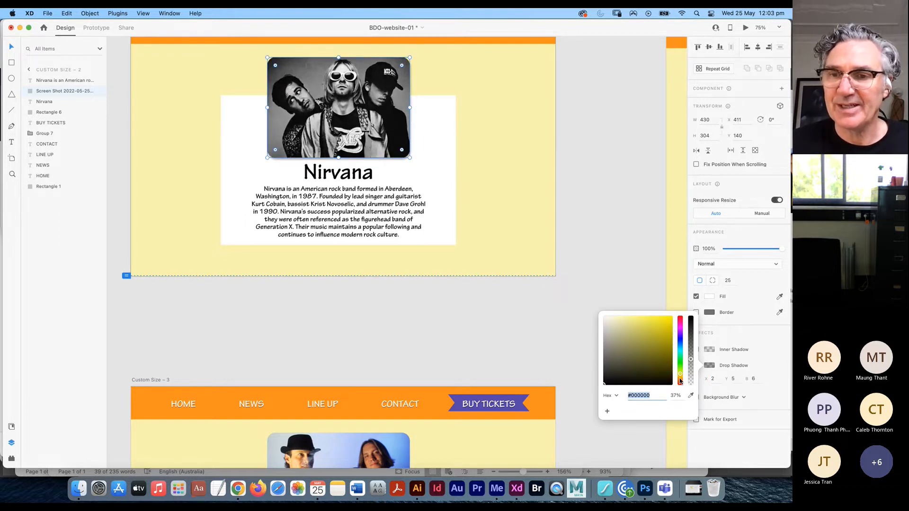
{"action": "left_click", "coordinate": [680, 379]}
{"action": "left_click", "coordinate": [664, 342]}
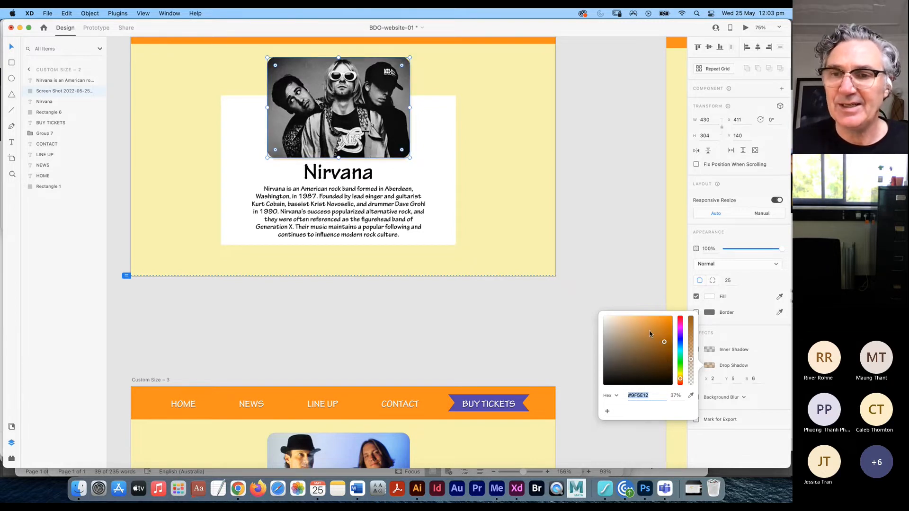
{"action": "left_click", "coordinate": [680, 372]}
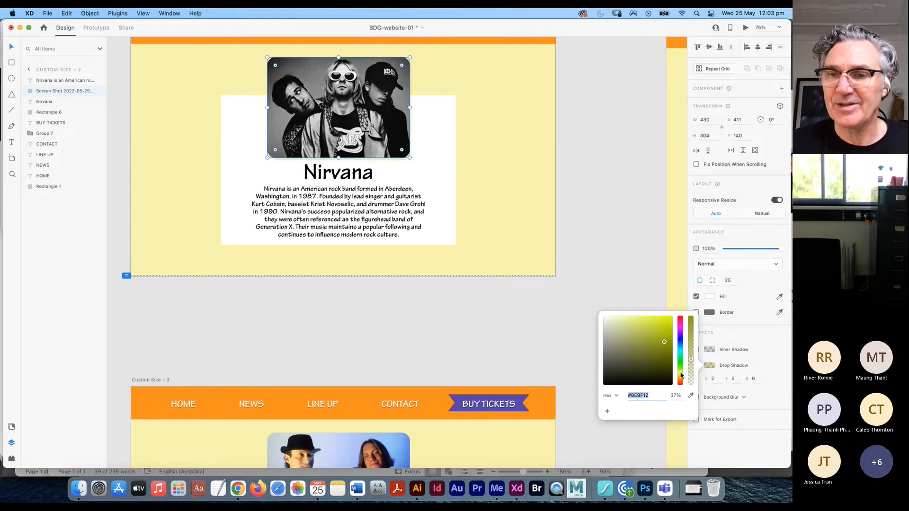
{"action": "left_click", "coordinate": [604, 375]}
{"action": "left_click_drag", "start_coordinate": [605, 375], "coordinate": [604, 384]}
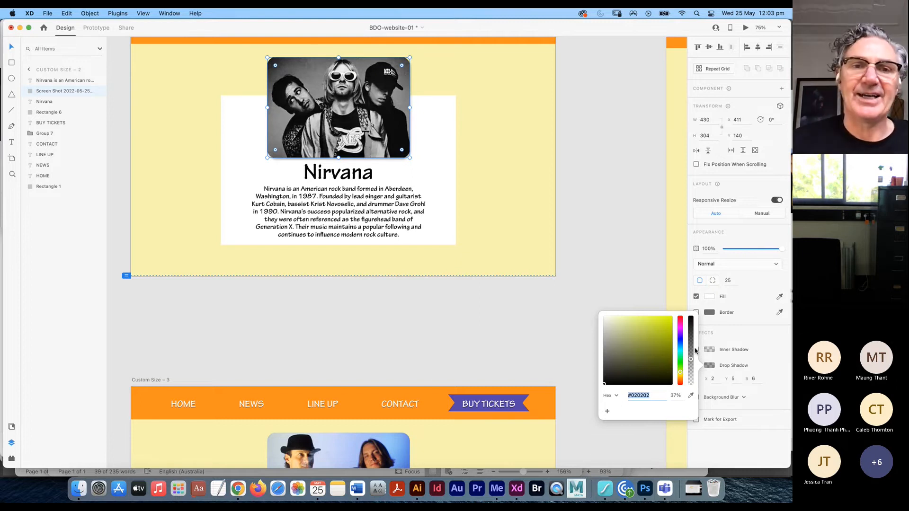
{"action": "left_click", "coordinate": [603, 245]}
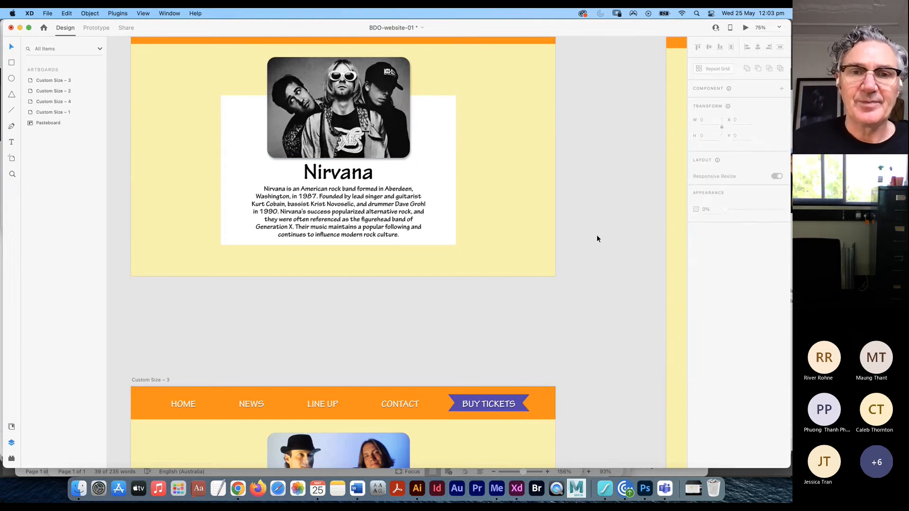
- Select the Nirvana paragraph and zoom out to 33% to see the neighbouring artboards
{"action": "left_click", "coordinate": [408, 218]}
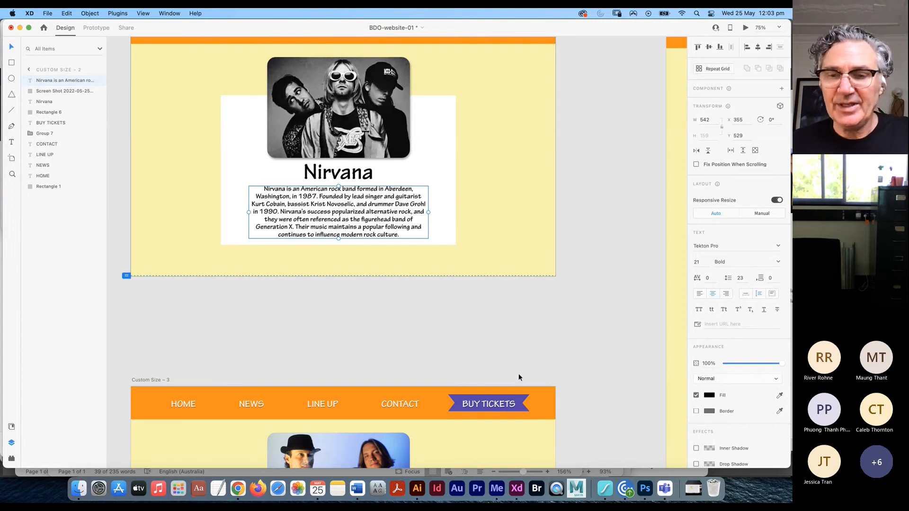
{"action": "key", "text": "super+minus"}
{"action": "key", "text": "super+minus"}
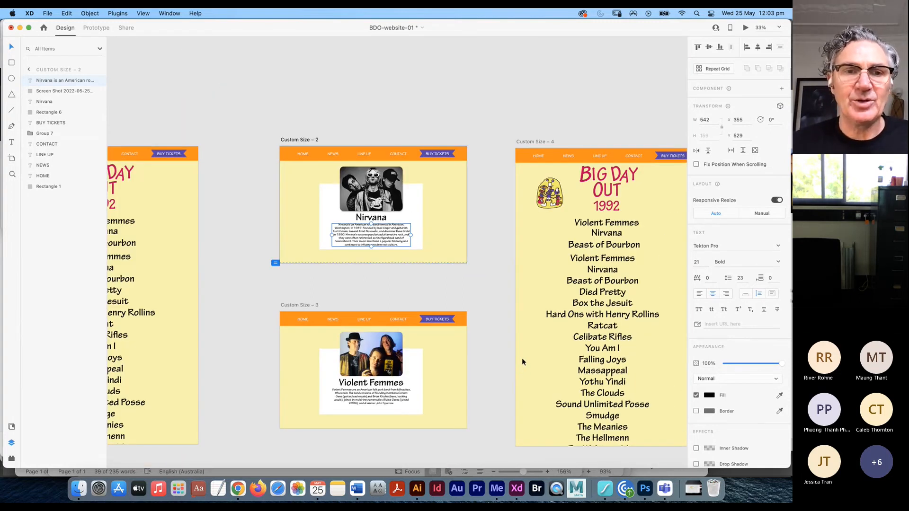